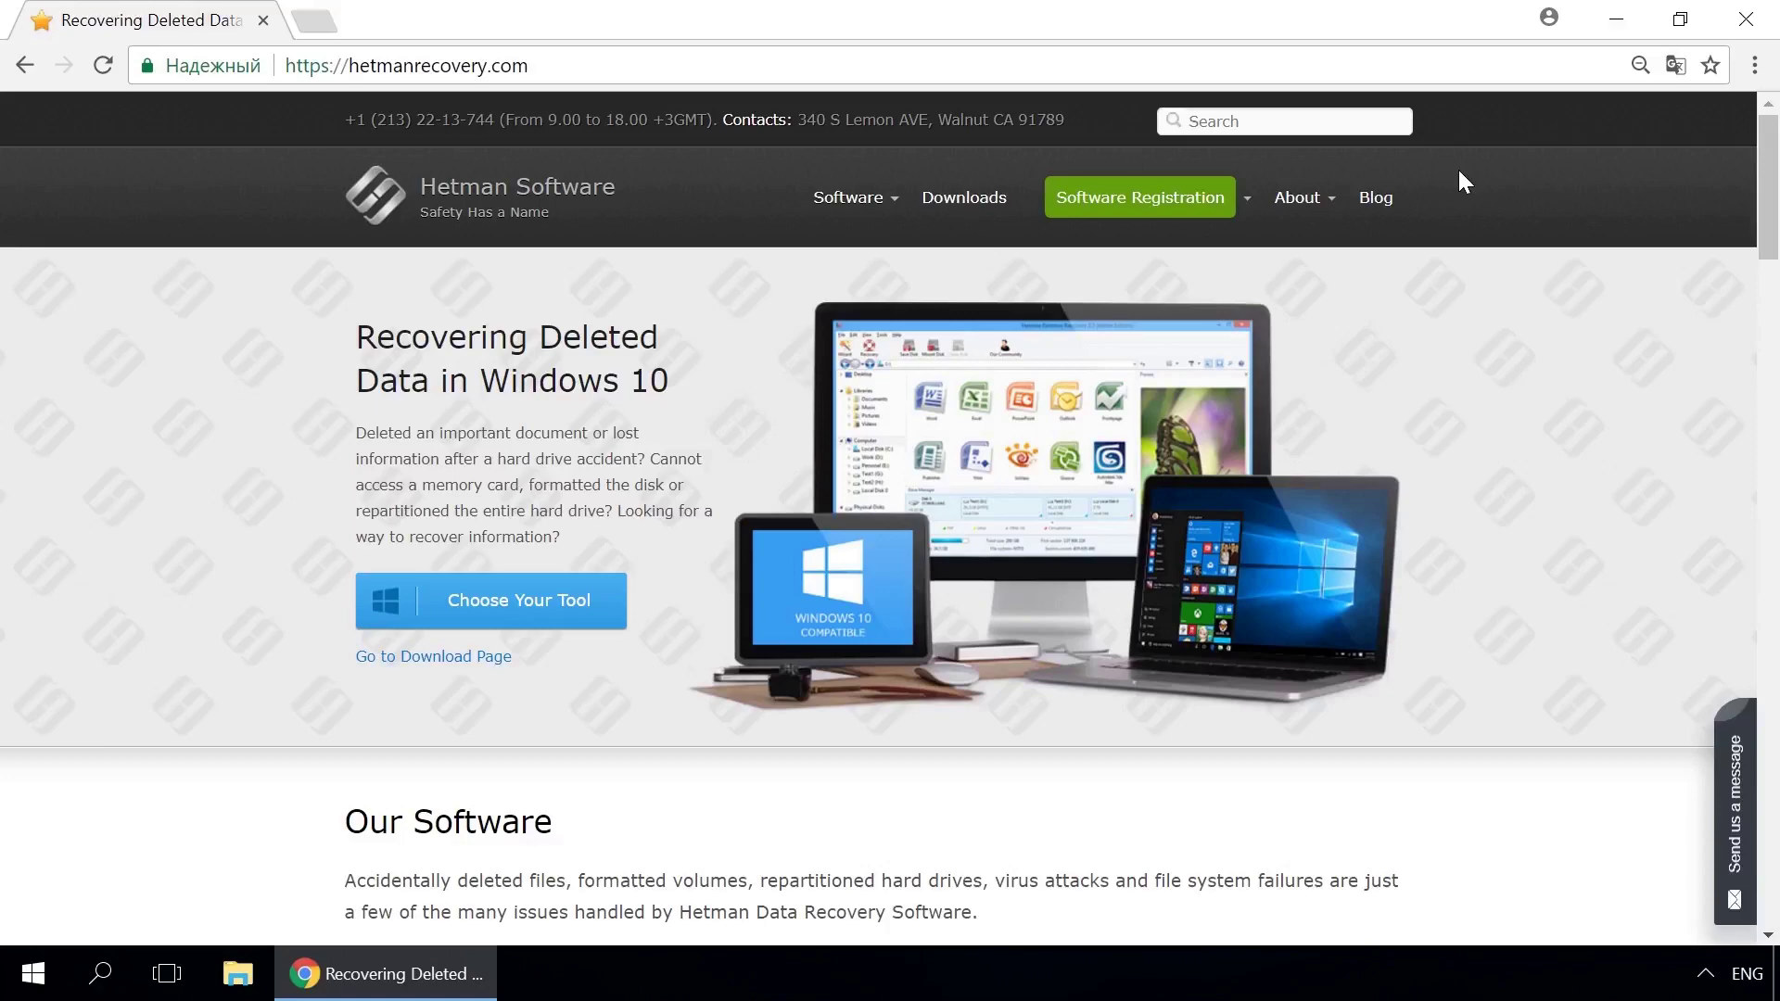
Open the Hetman Partition Recovery 2.7 product page from the site's Software menu.
mouse_move(848, 198)
left_click(863, 278)
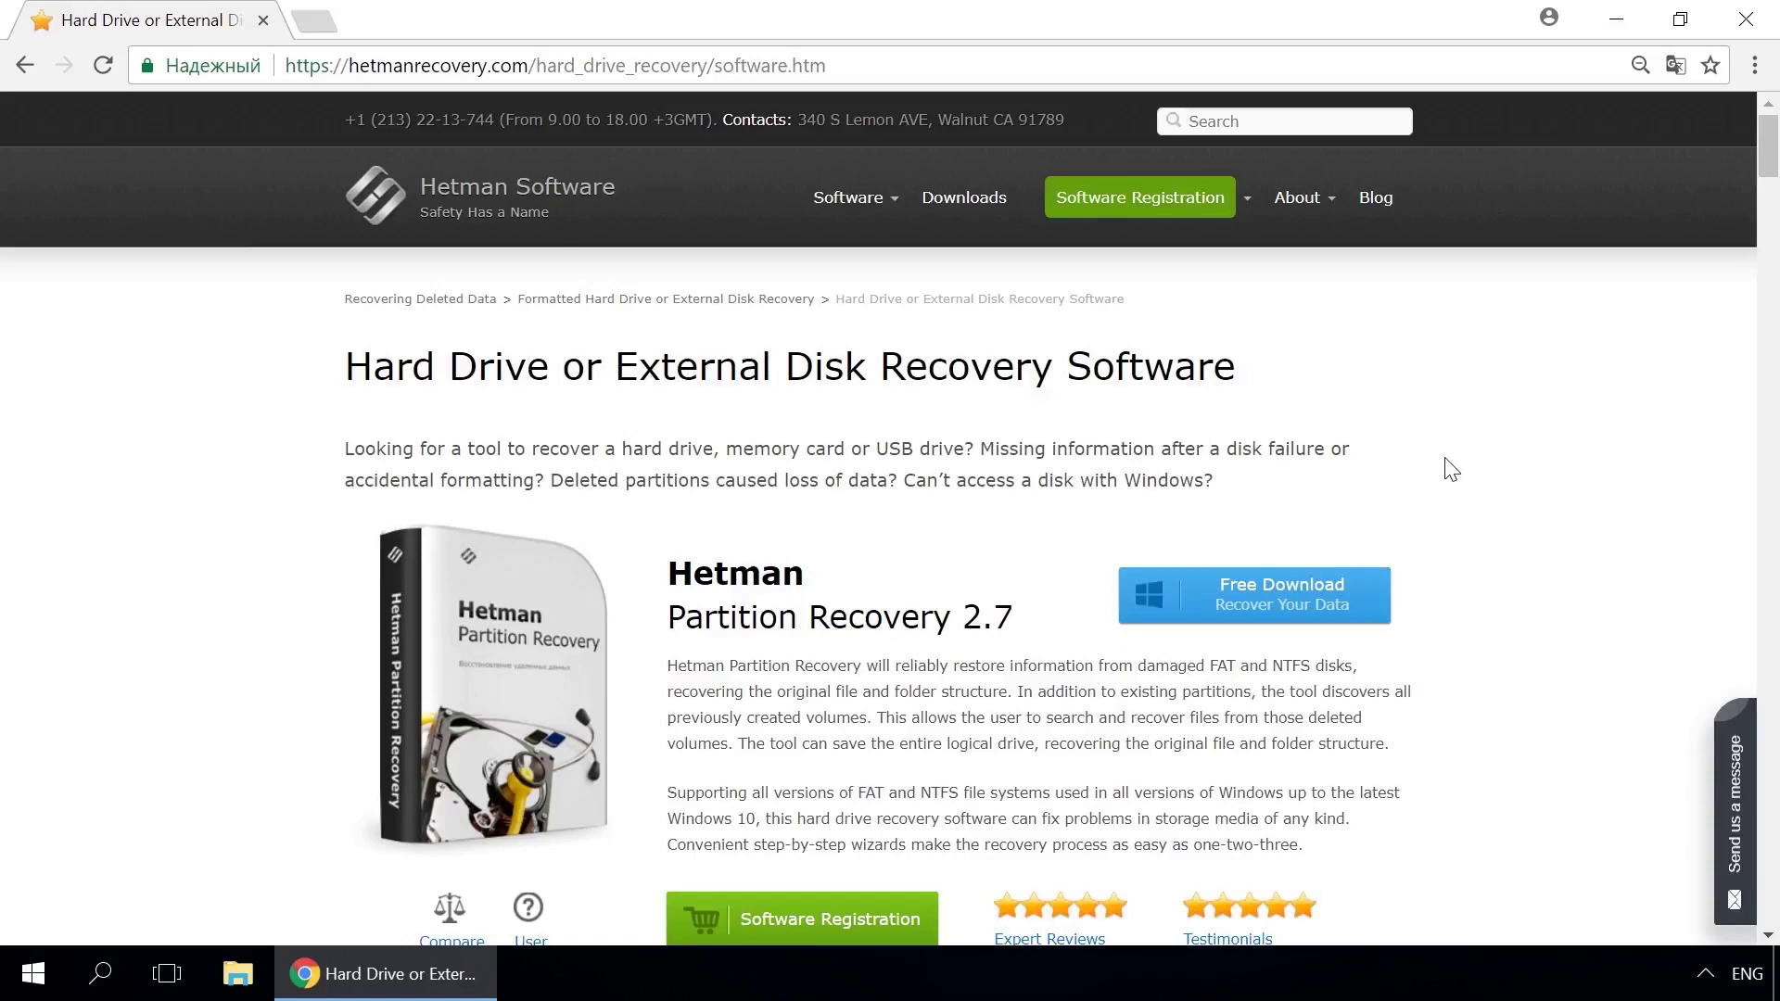
Open the Storage Space article from the Hetman blog, read through it, and open the message form.
left_click(1370, 193)
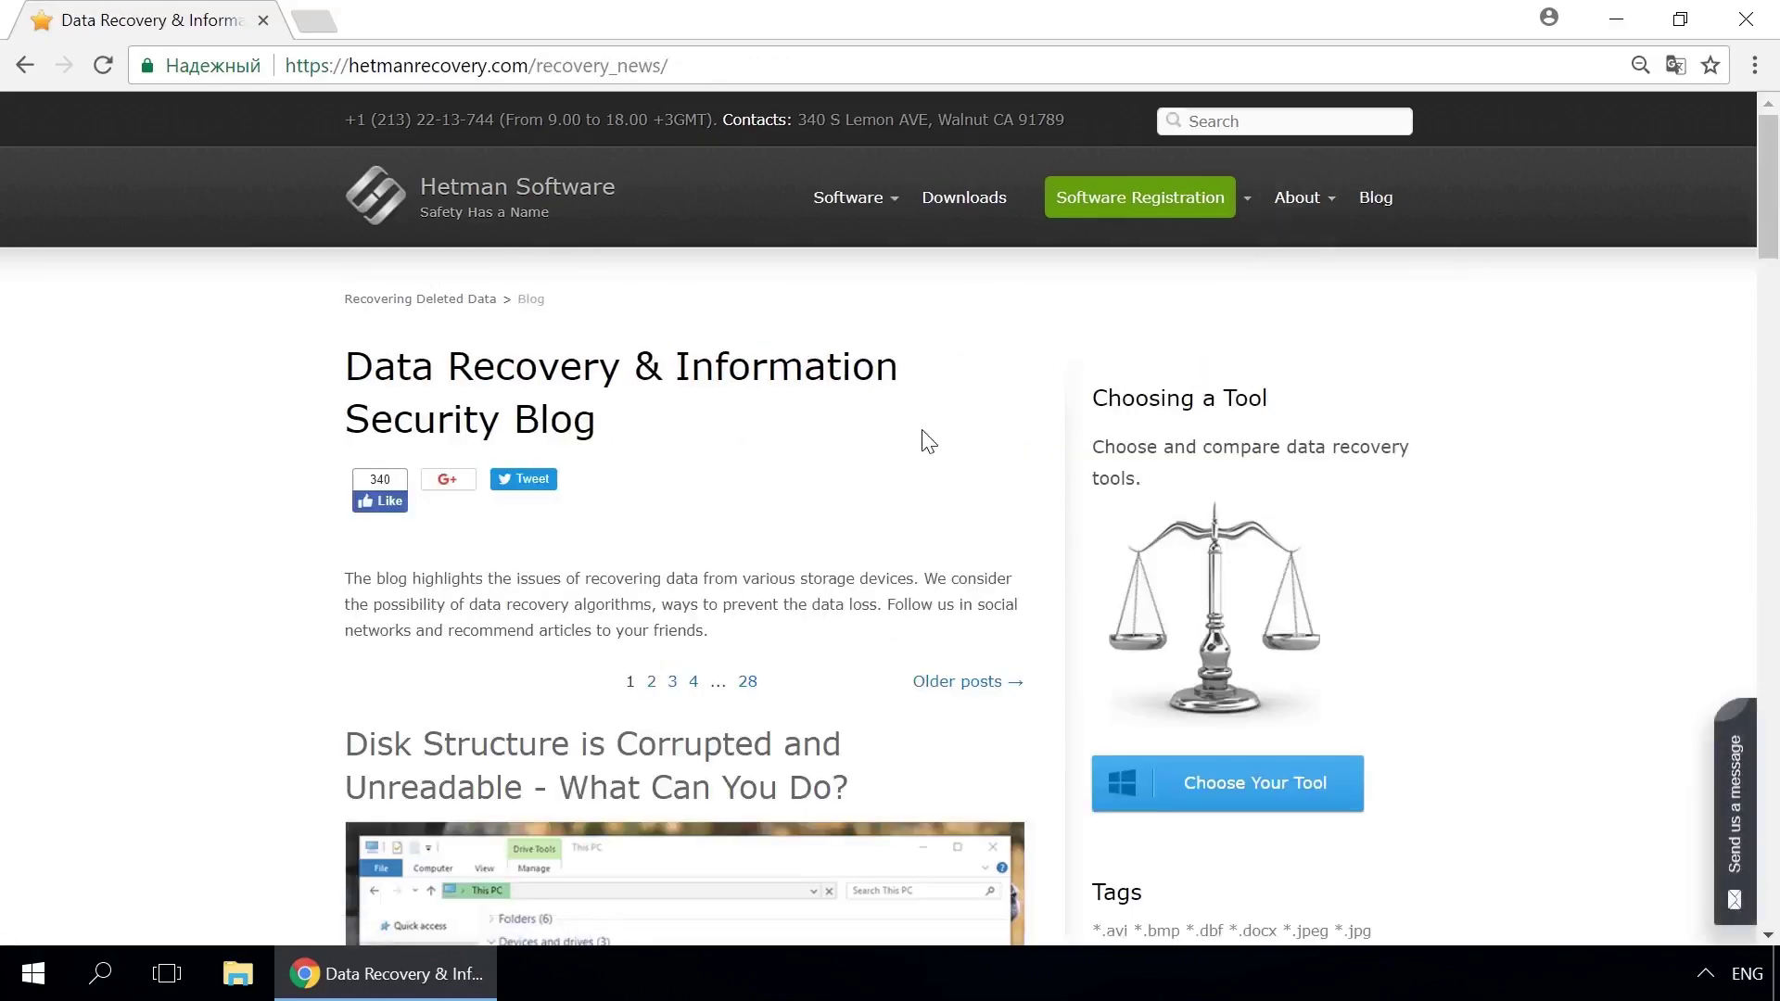
scroll(923, 441, "down", 12)
scroll(923, 442, "down", 10)
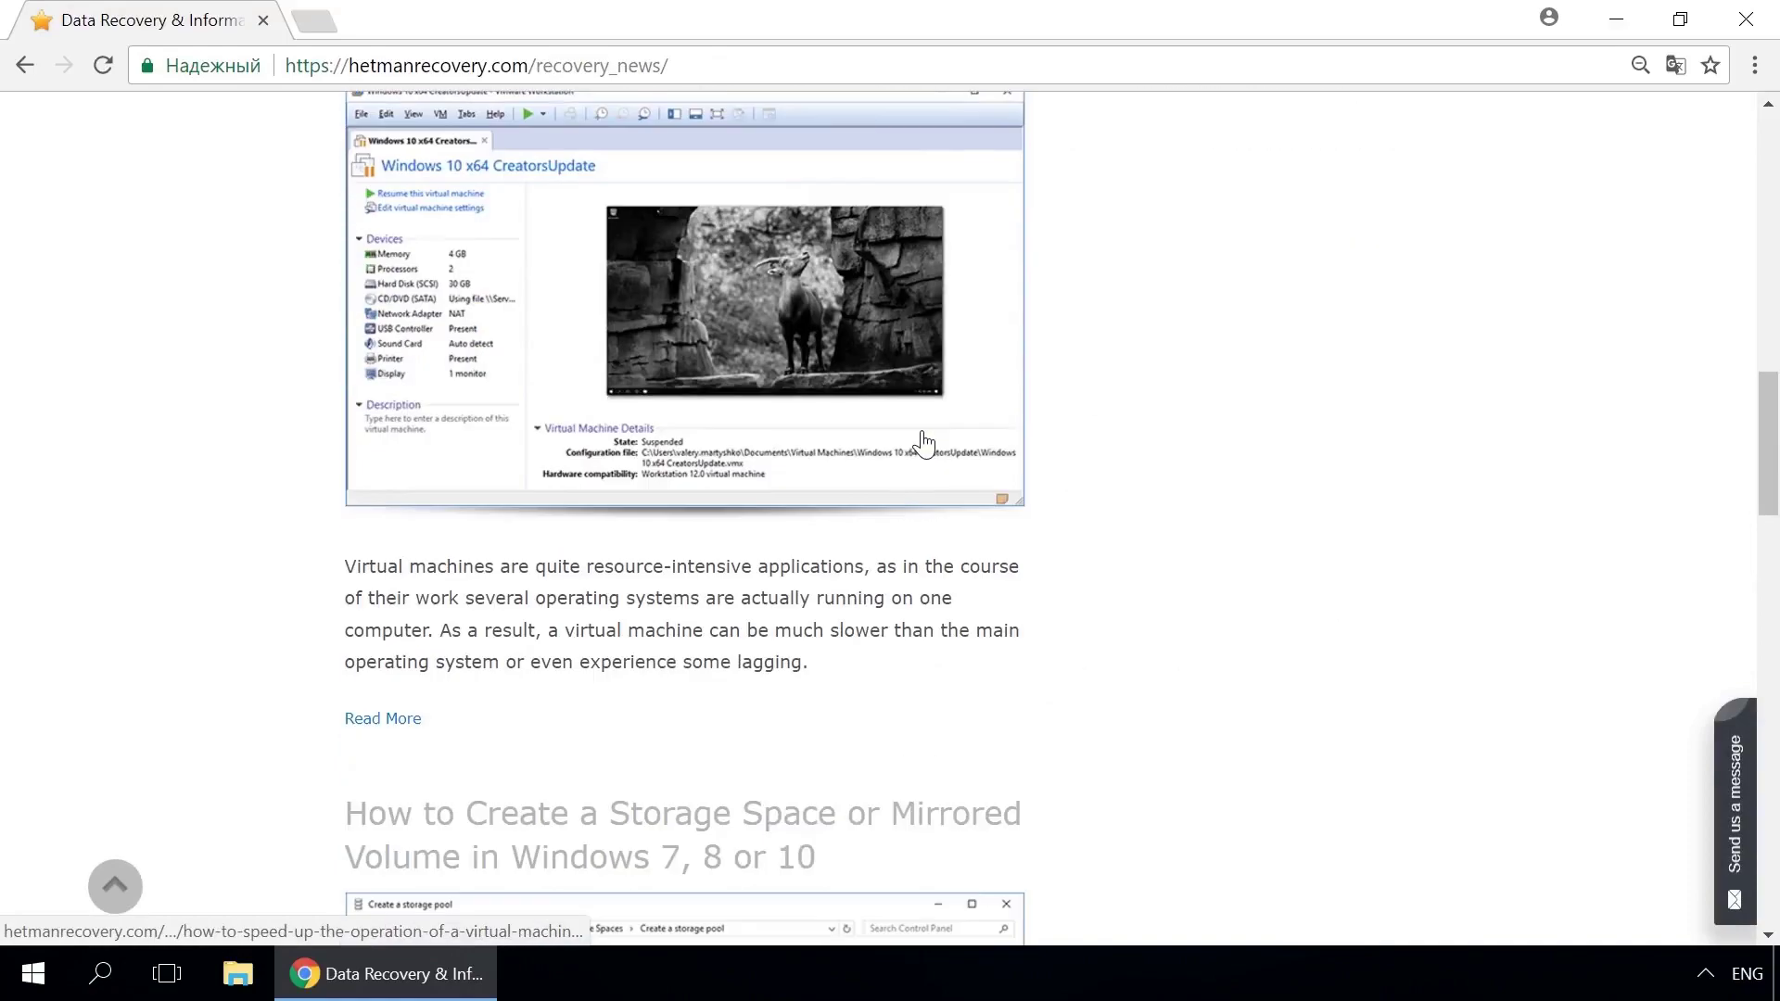
left_click(875, 404)
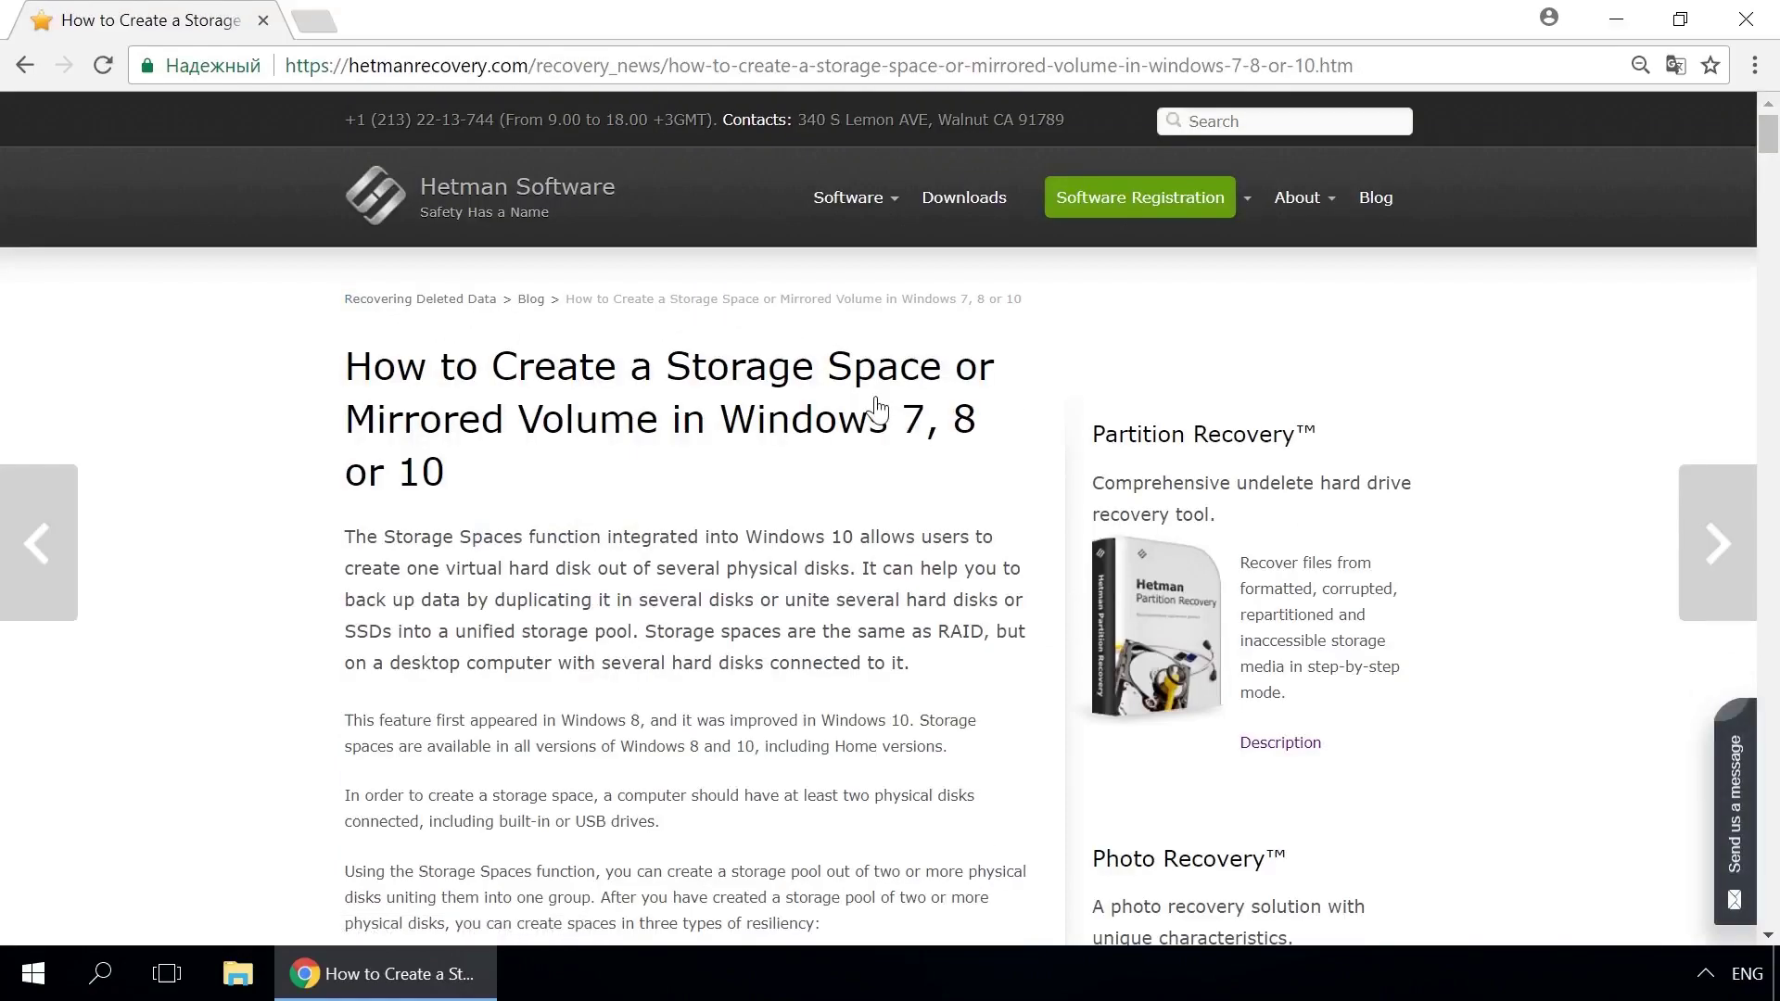
scroll(875, 404, "down", 13)
scroll(875, 404, "down", 3)
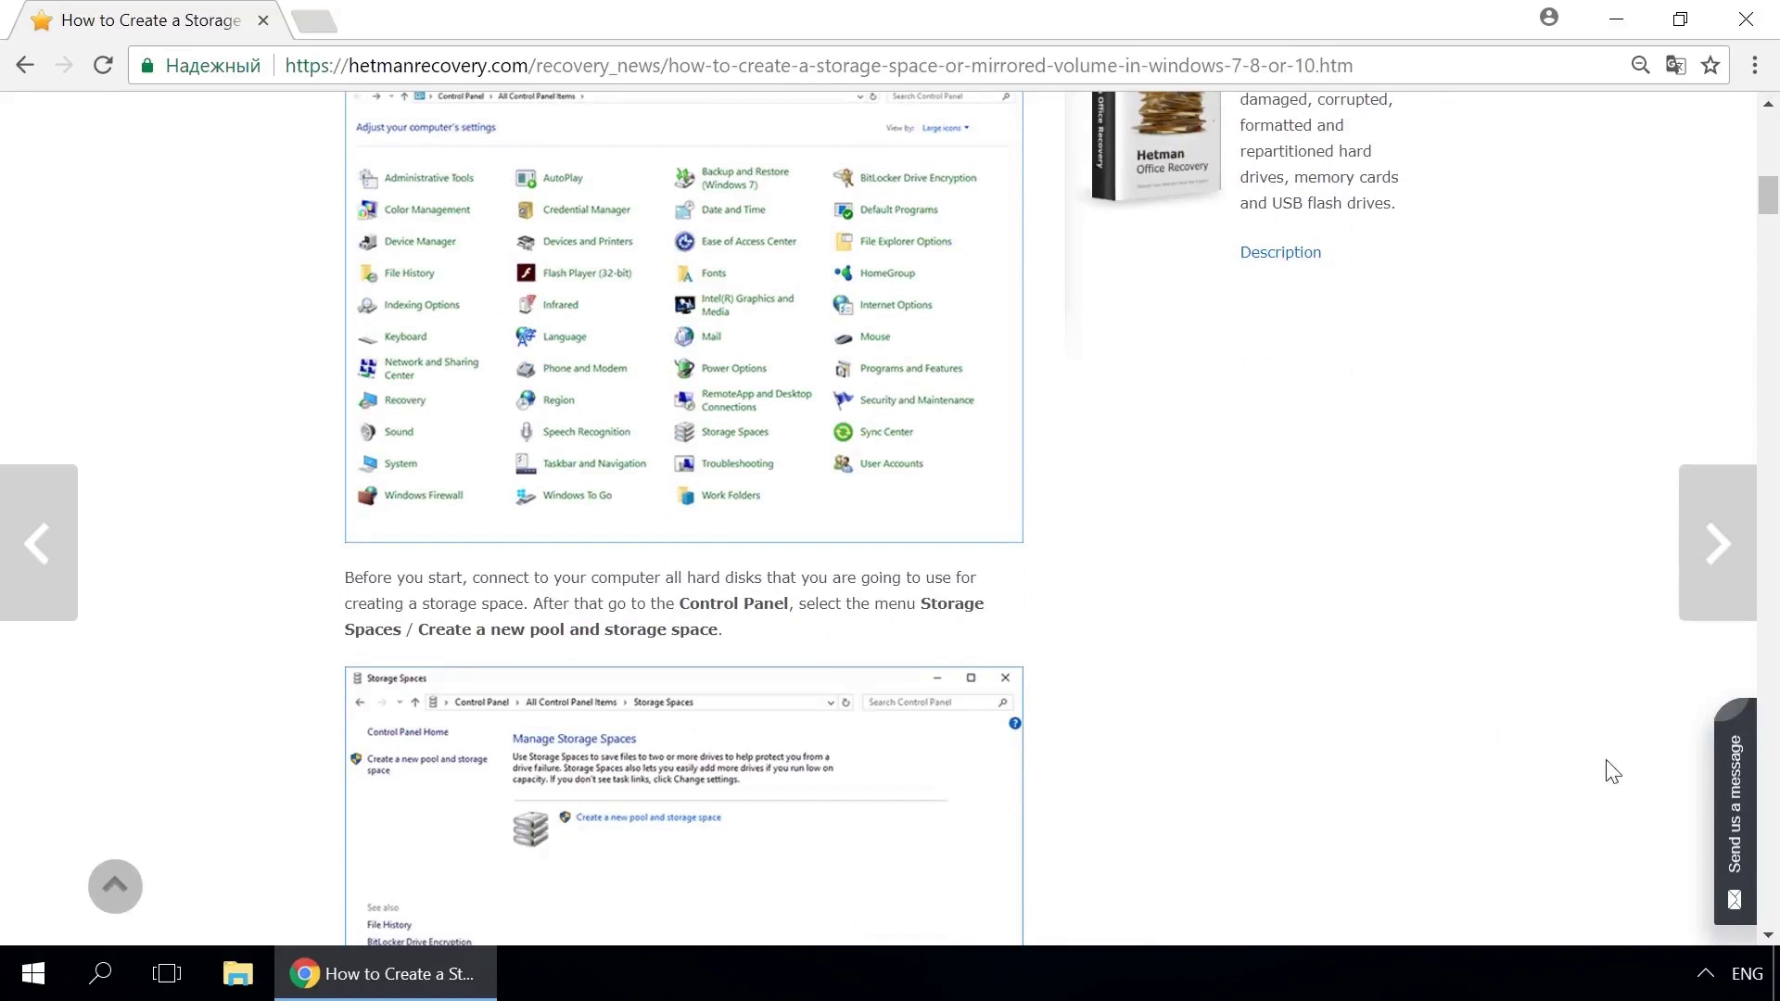
left_click(1735, 778)
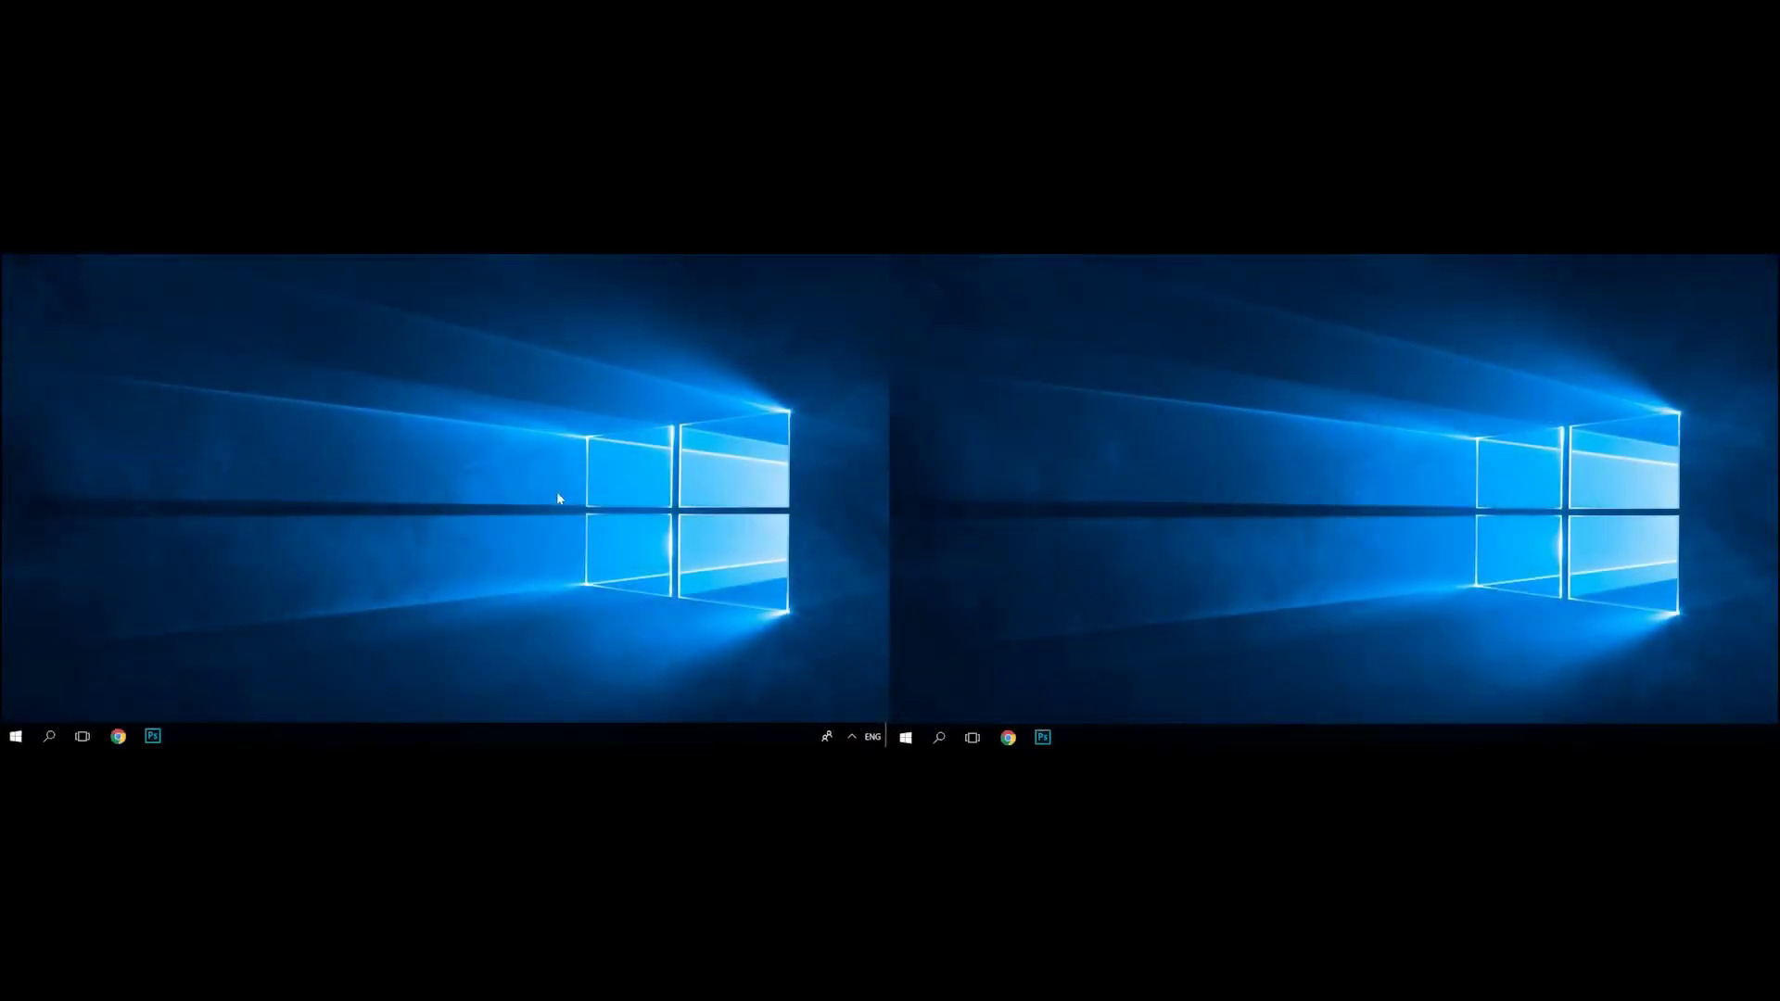
Check the Start menu and each monitor's desktop context menu, closing each again.
left_click(17, 736)
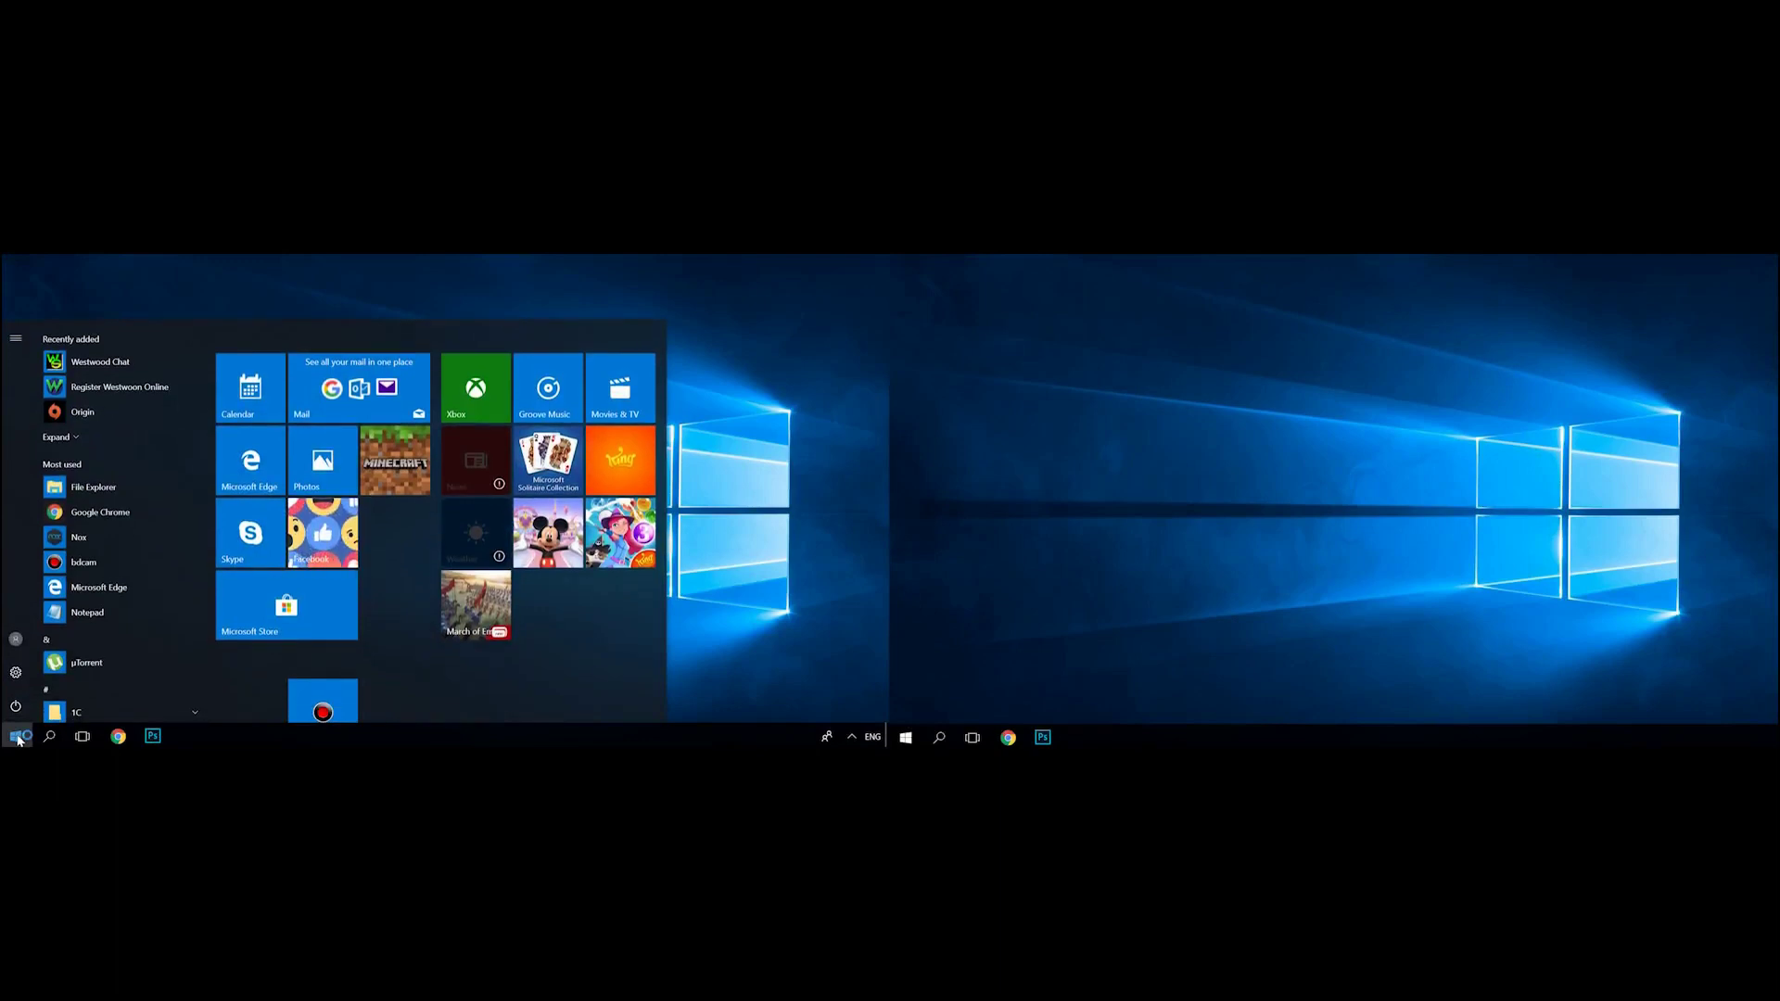
left_click(18, 738)
right_click(389, 461)
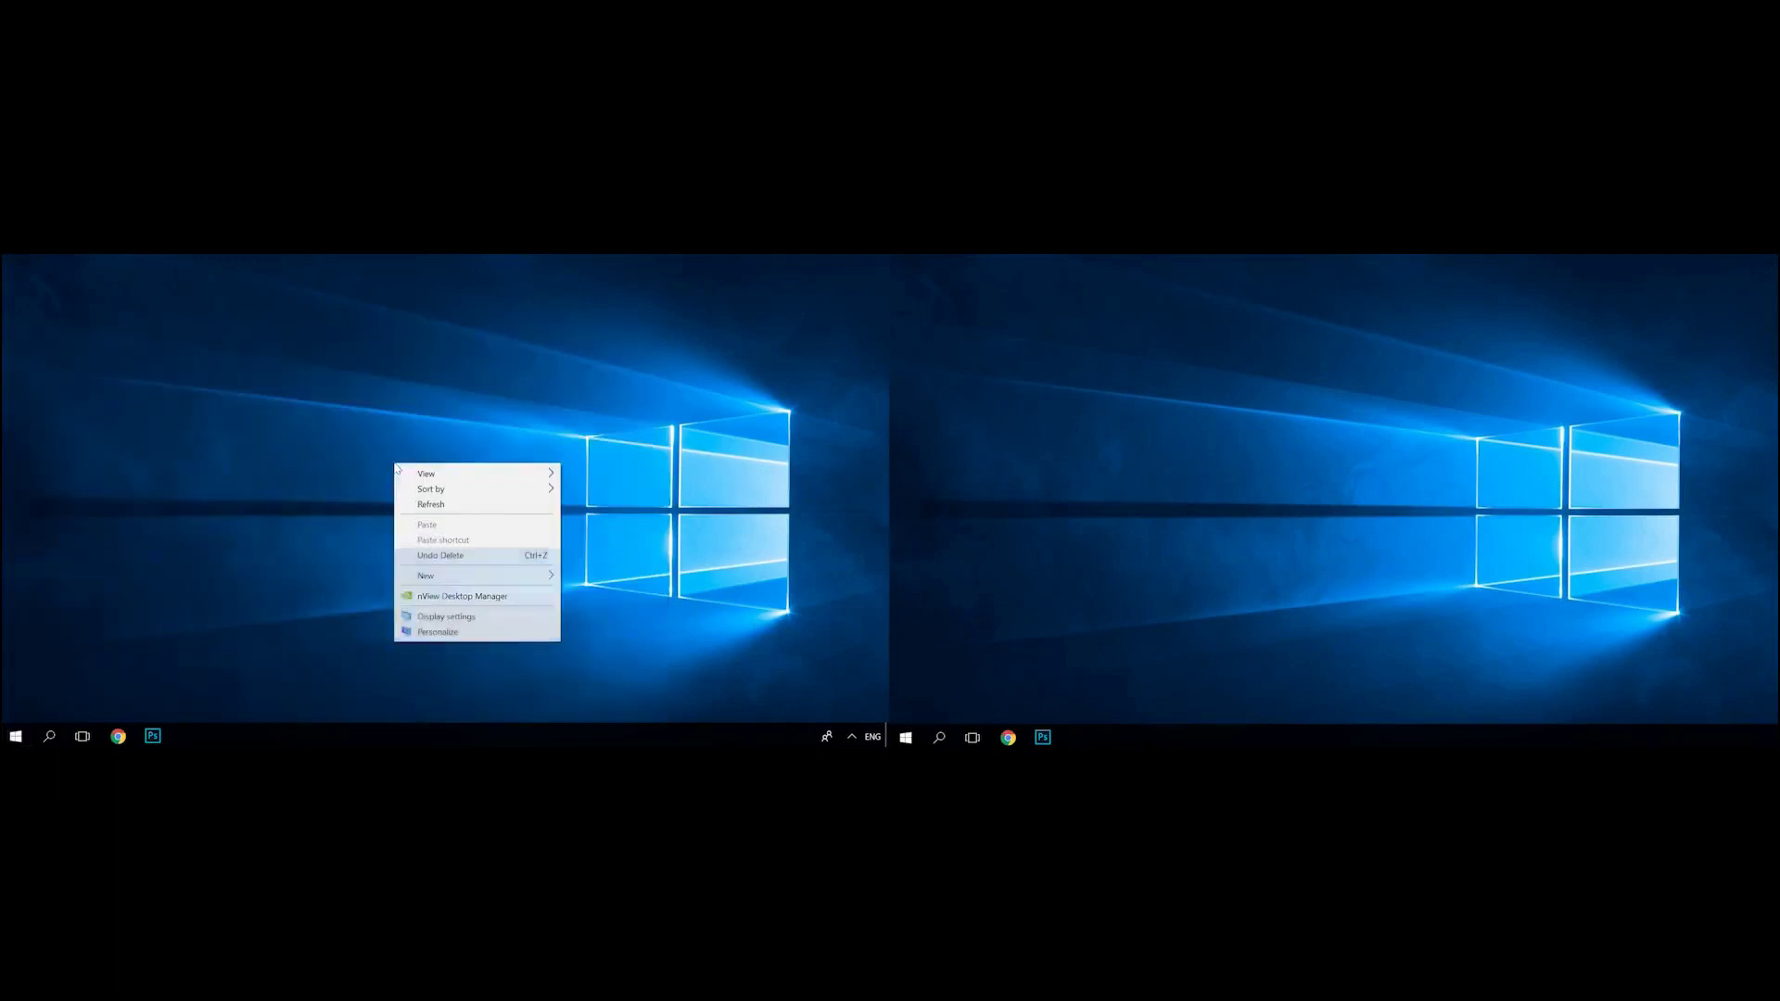
left_click(370, 458)
right_click(1054, 472)
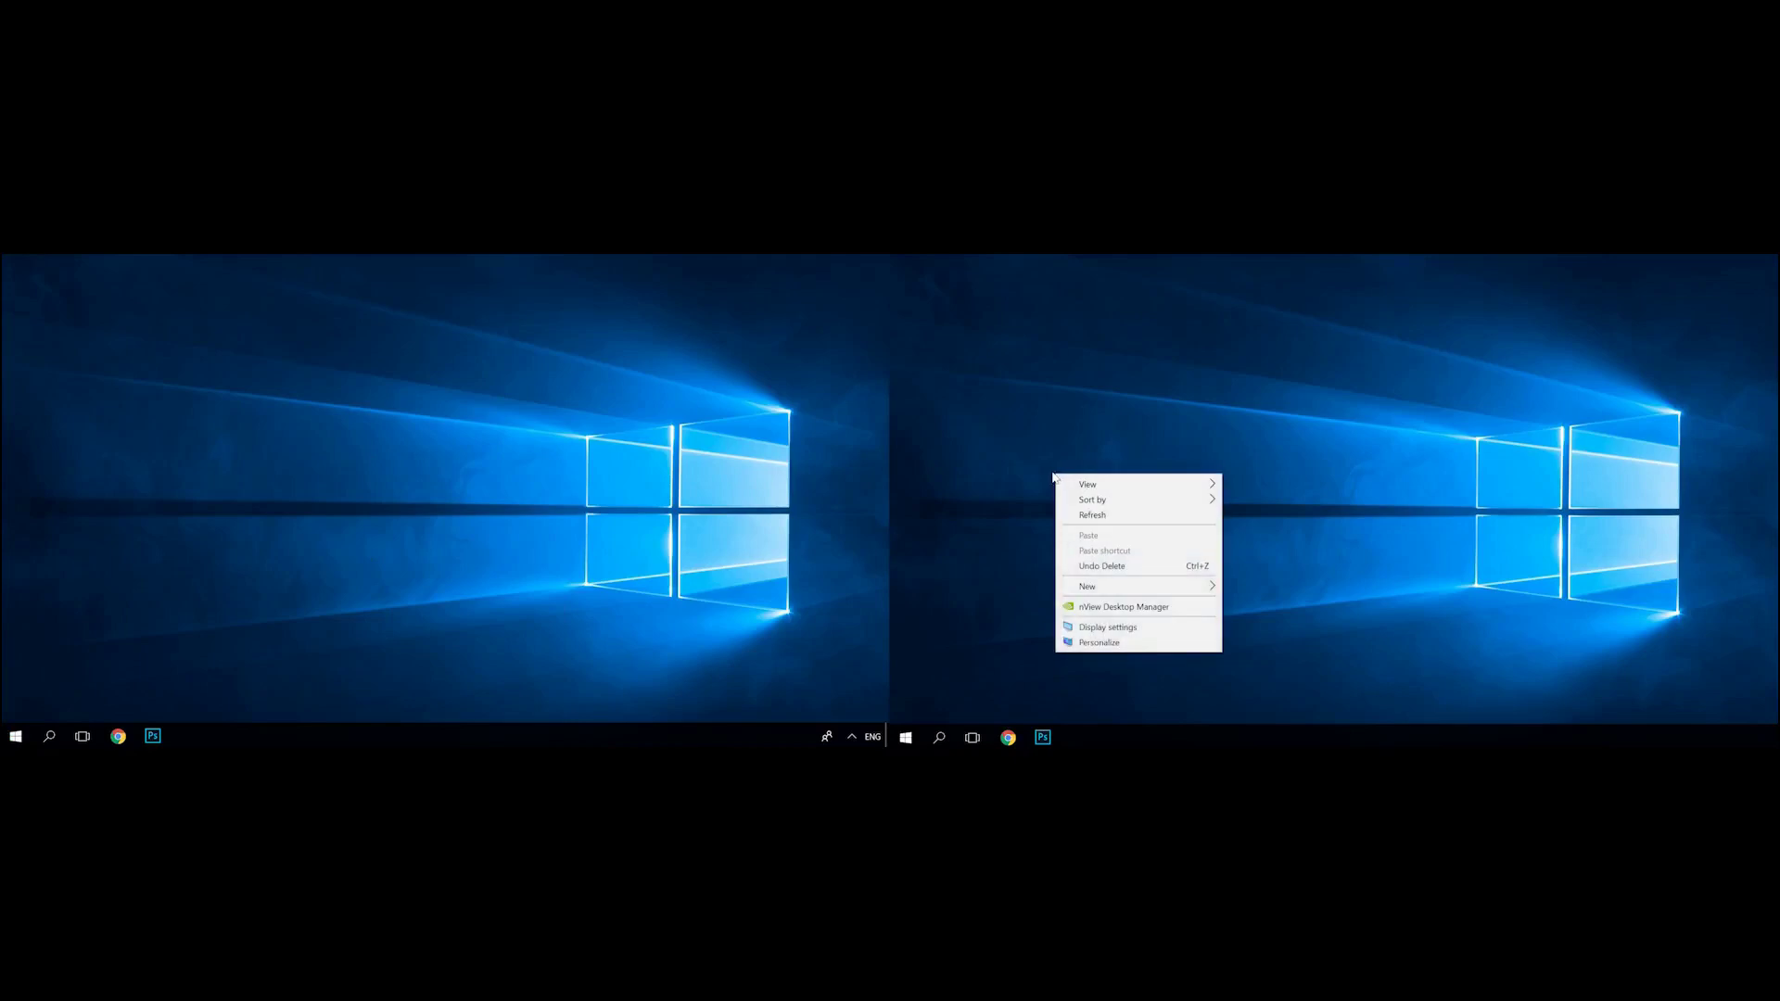
left_click(1016, 464)
Bring Photoshop up on the left monitor and move its Layers panel to the right monitor.
left_click(1008, 737)
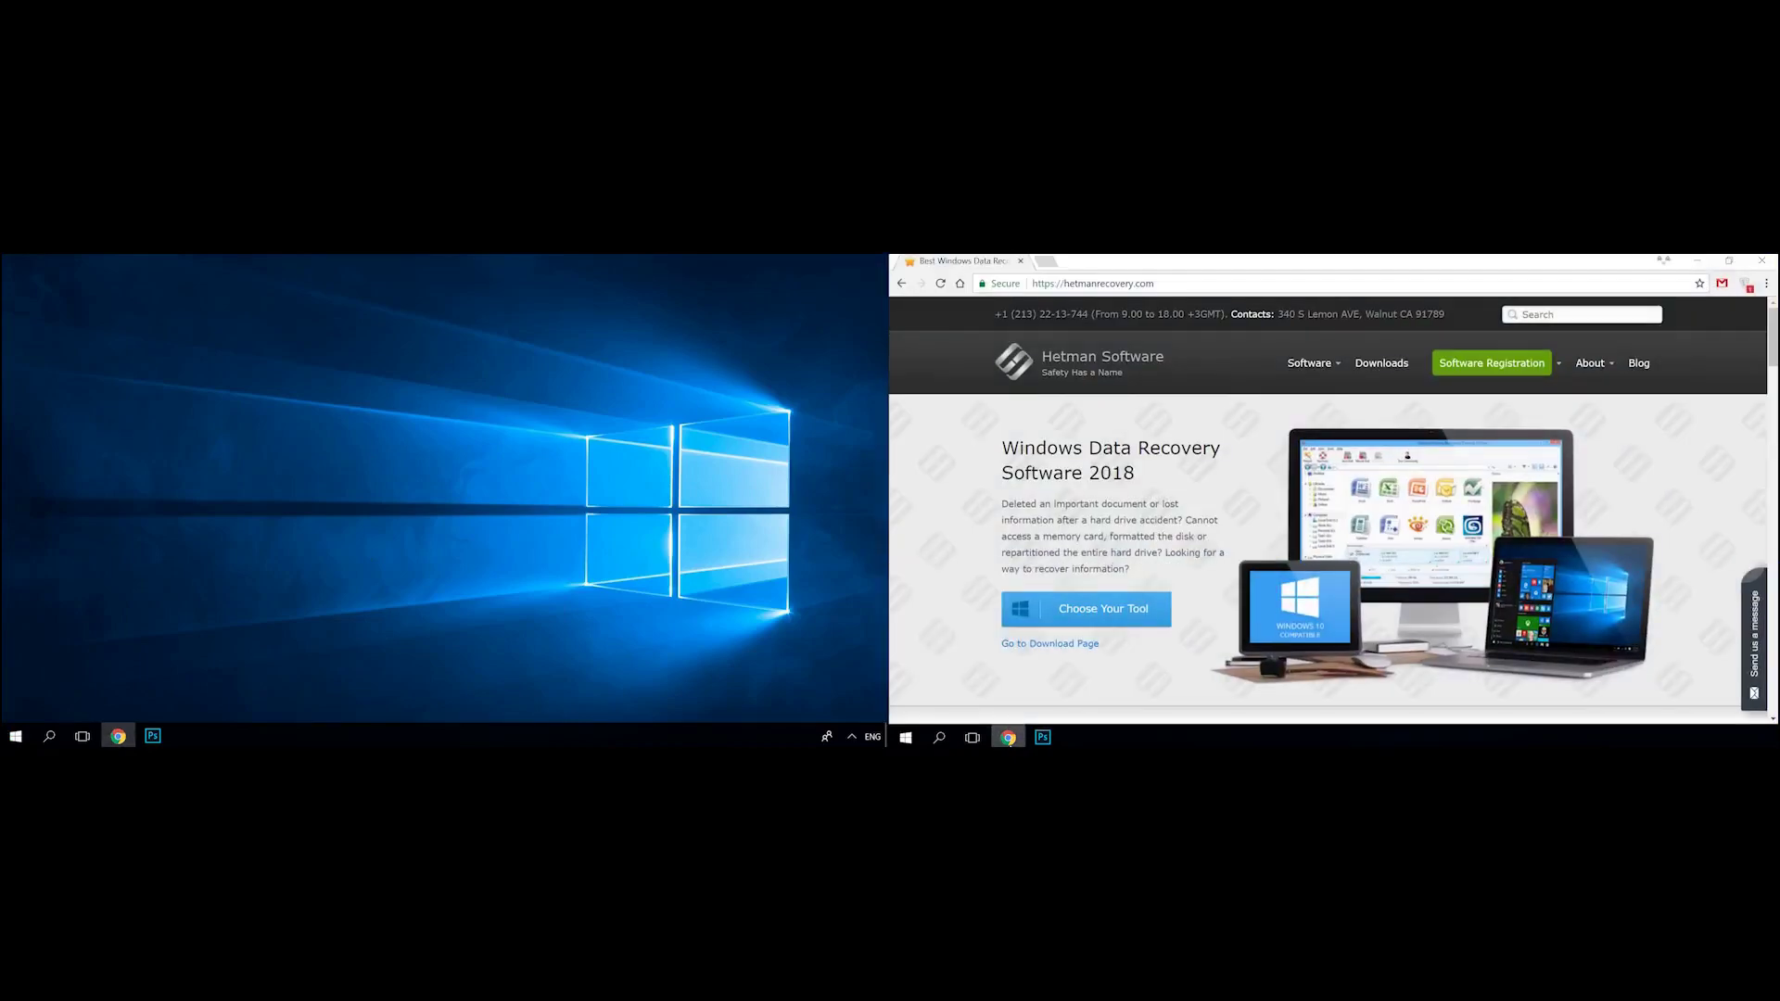
left_click(153, 736)
left_click_drag(518, 407, 1023, 418)
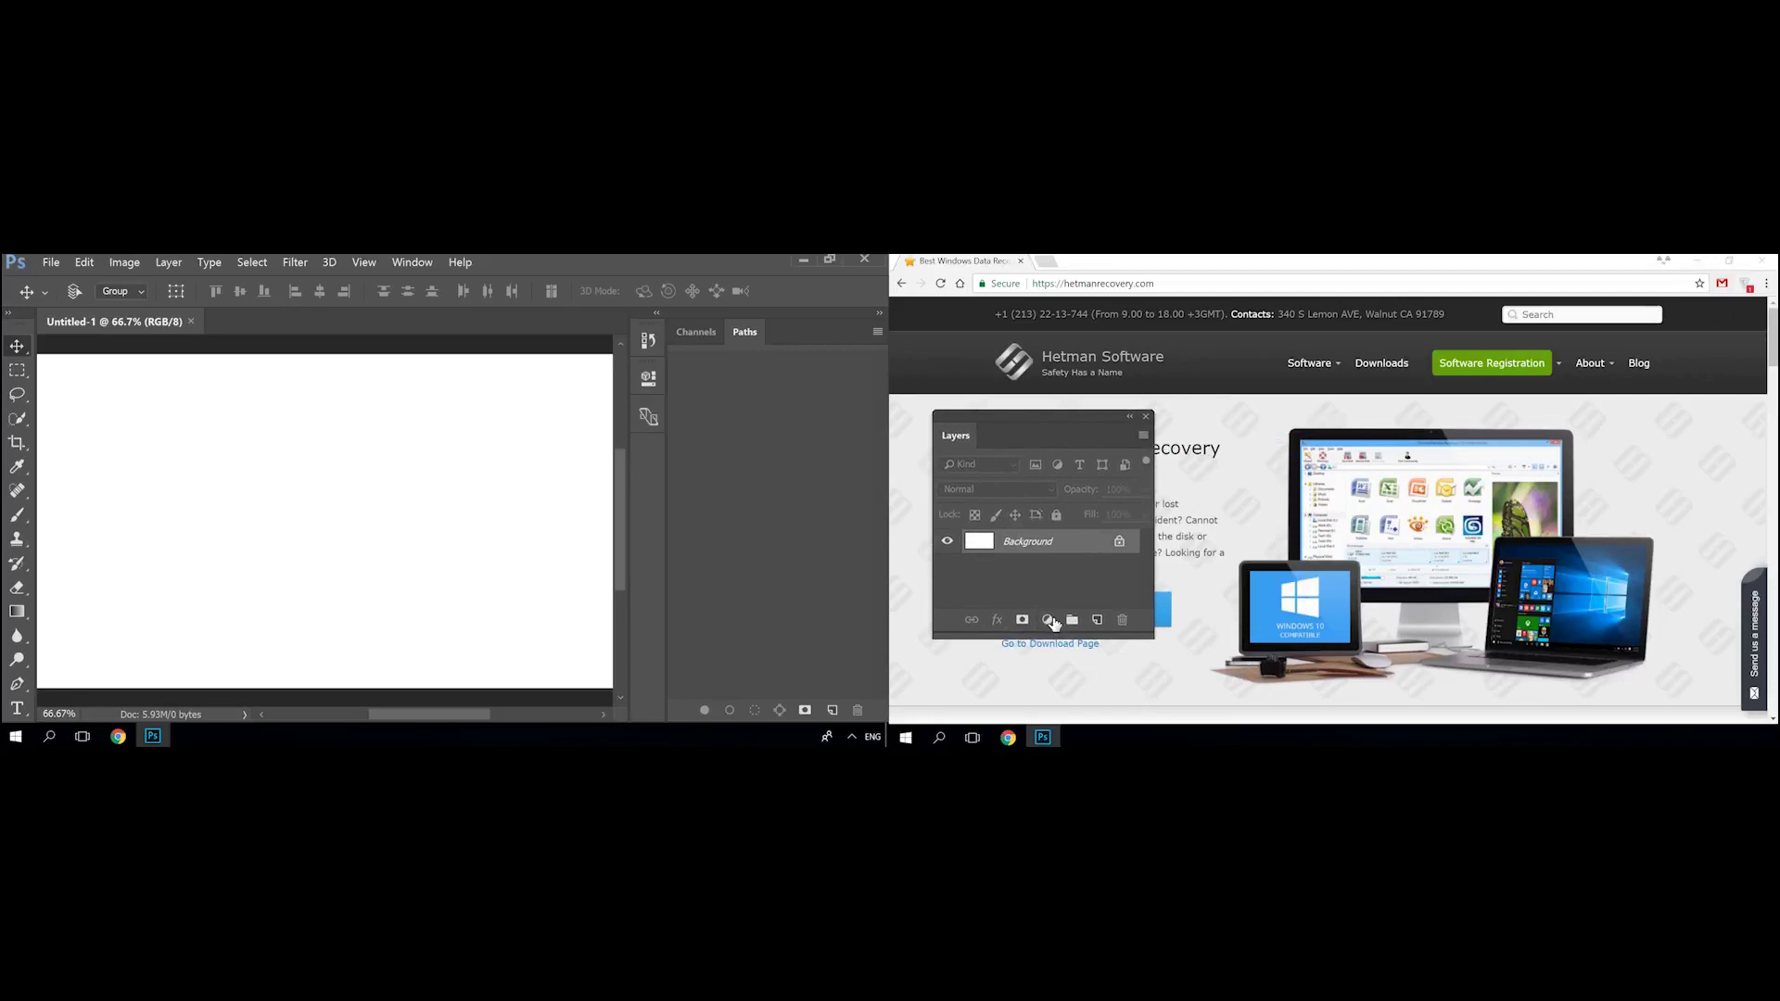
Add a pure red Solid Color fill layer, hide all panels, and minimize Photoshop.
left_click(1048, 620)
left_click(1093, 358)
left_click(400, 404)
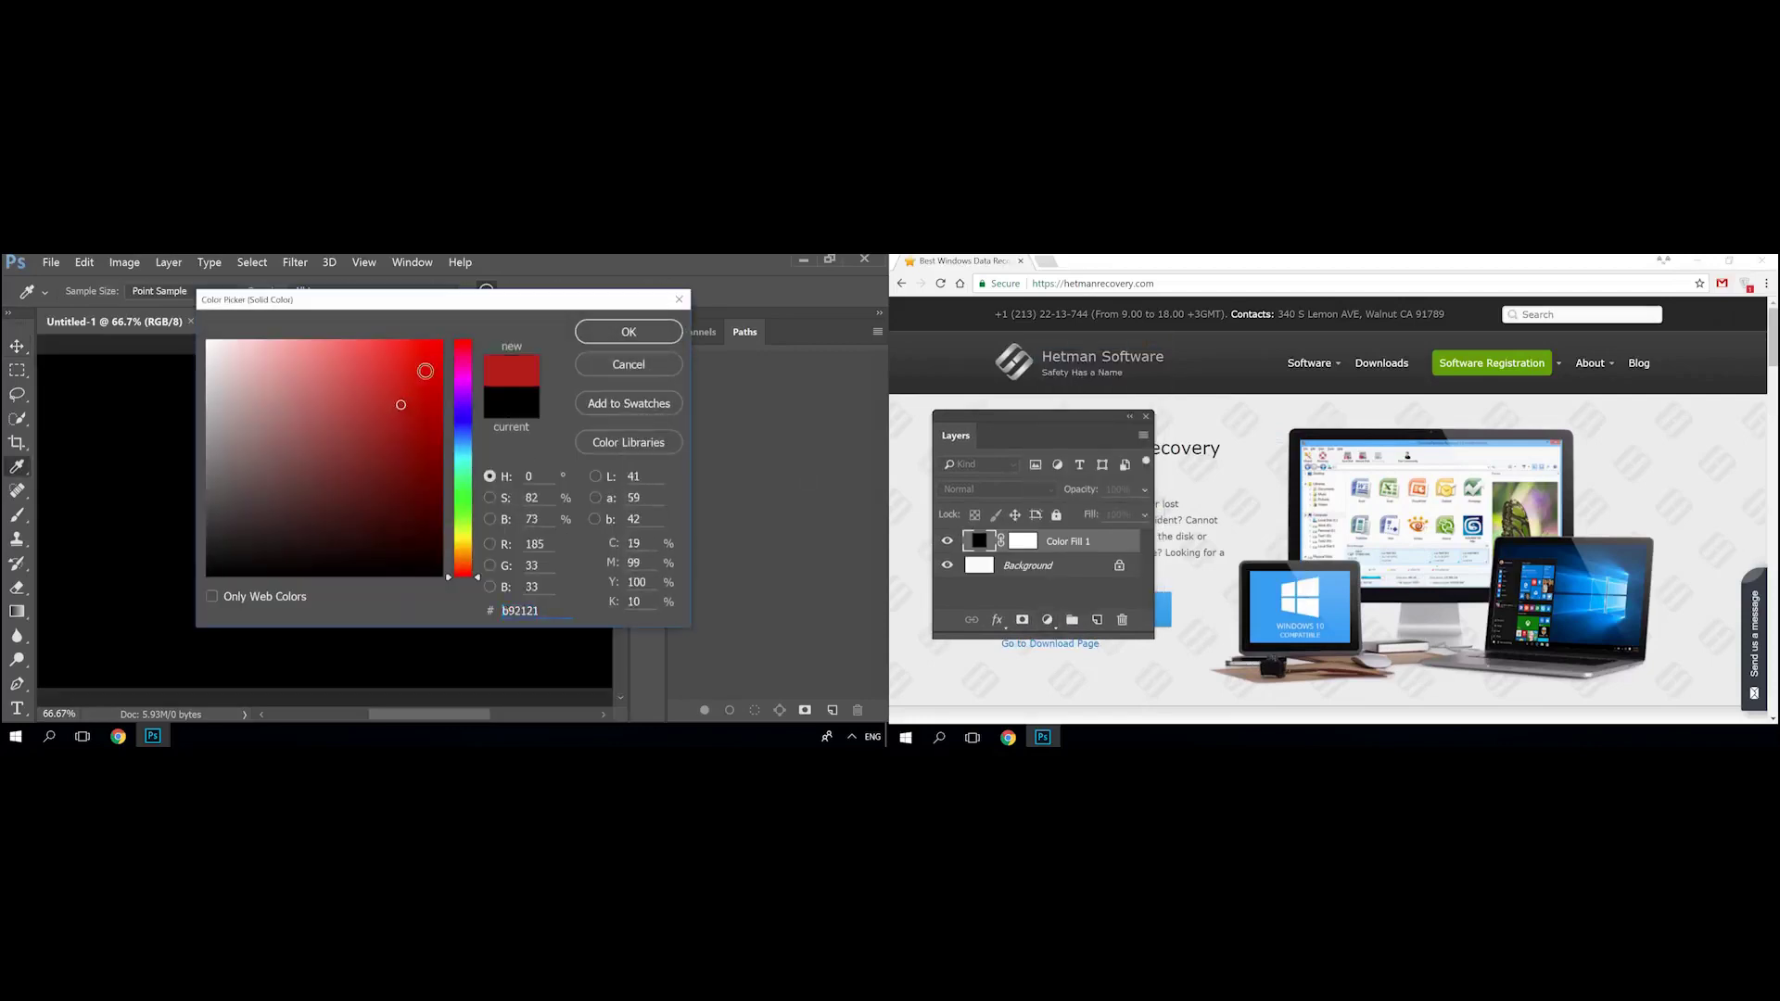
left_click(442, 340)
left_click(629, 332)
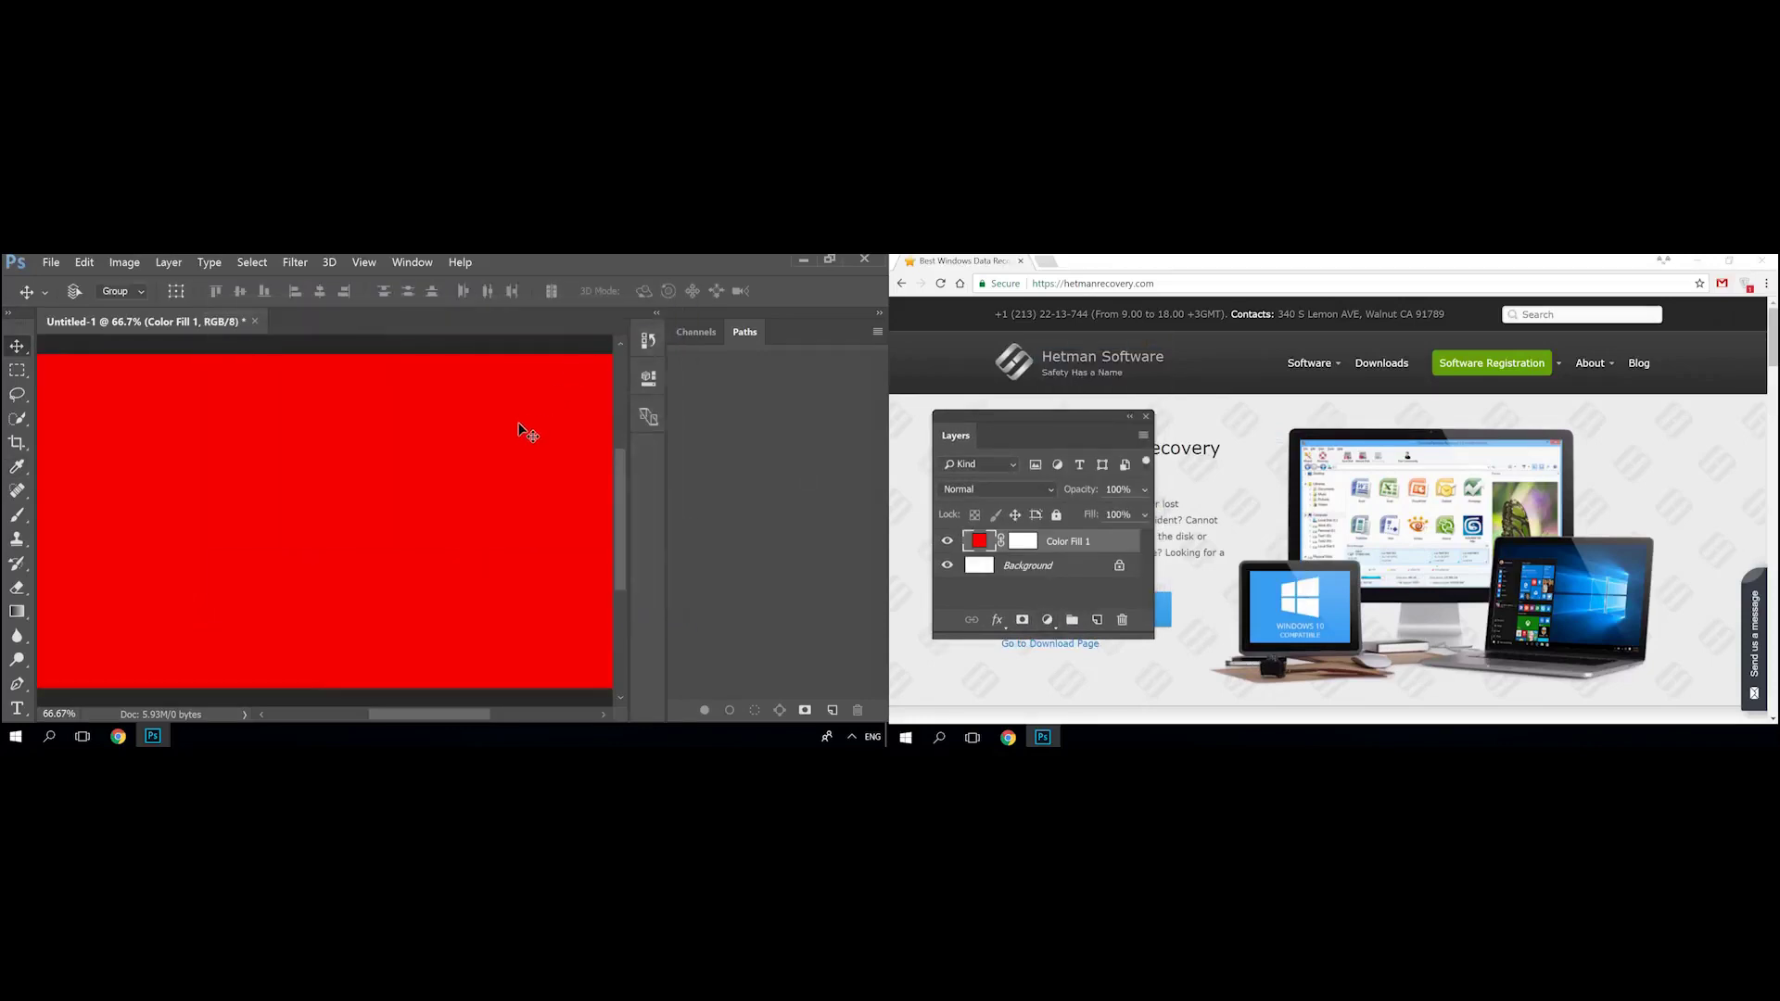
key("Tab")
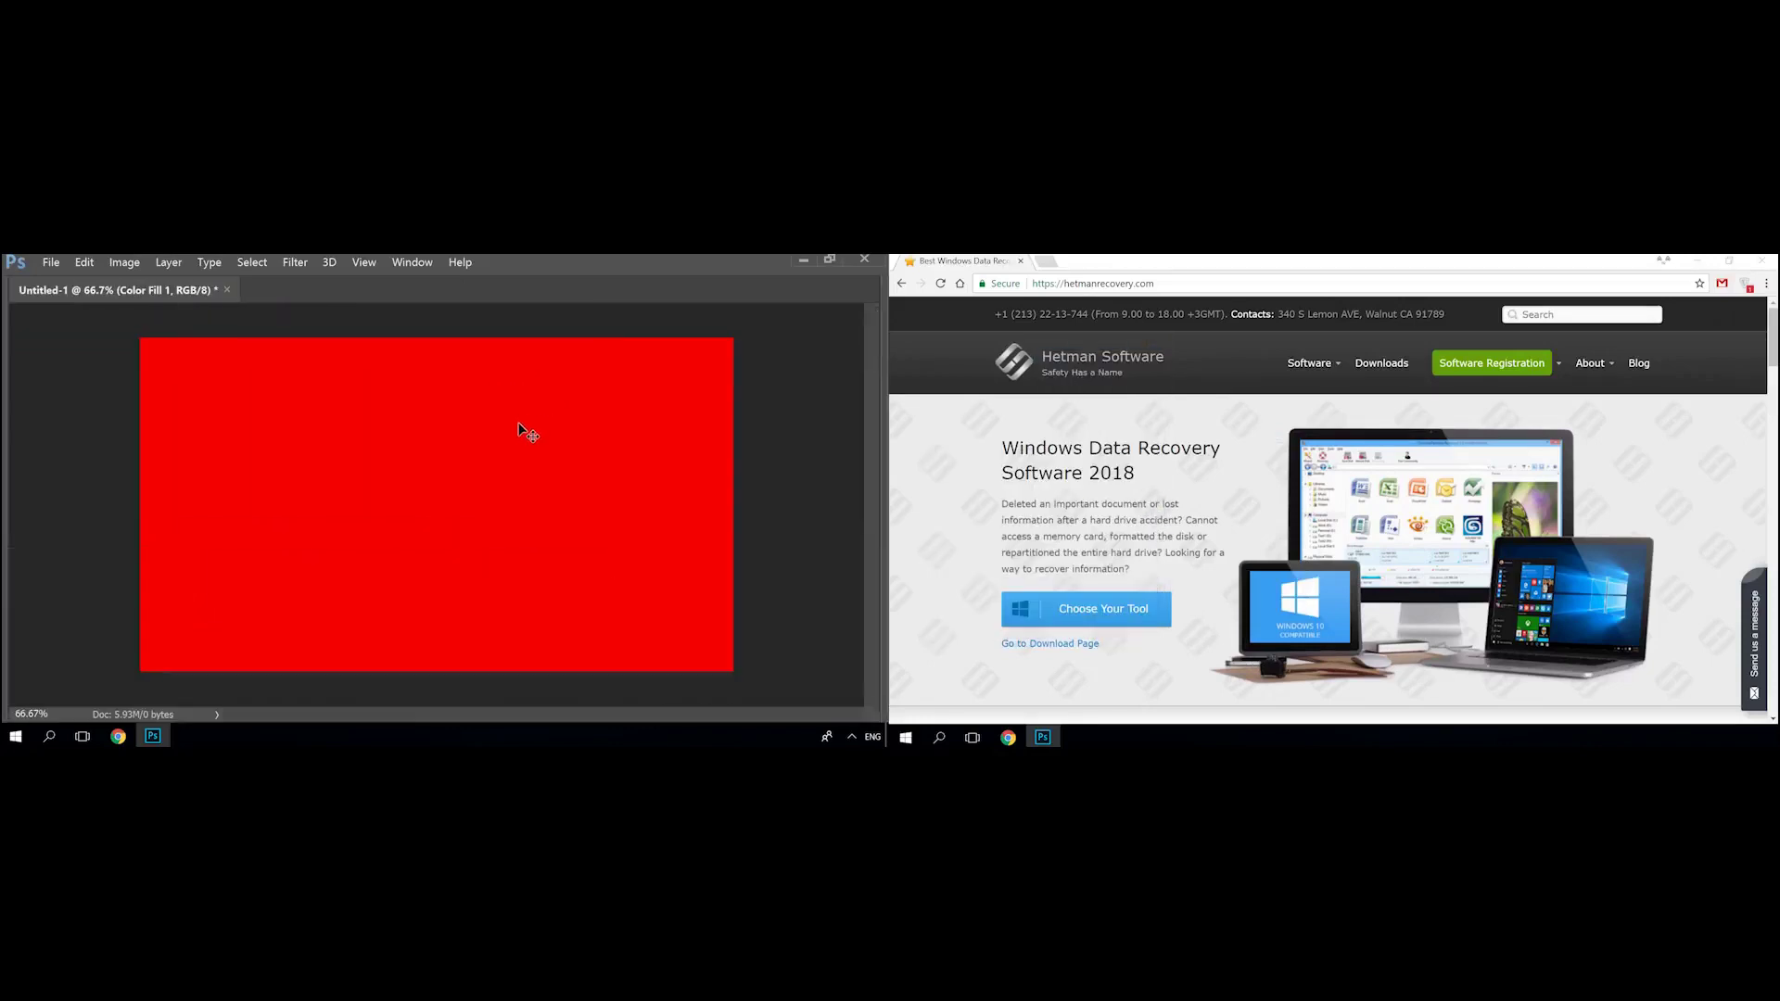
left_click(803, 260)
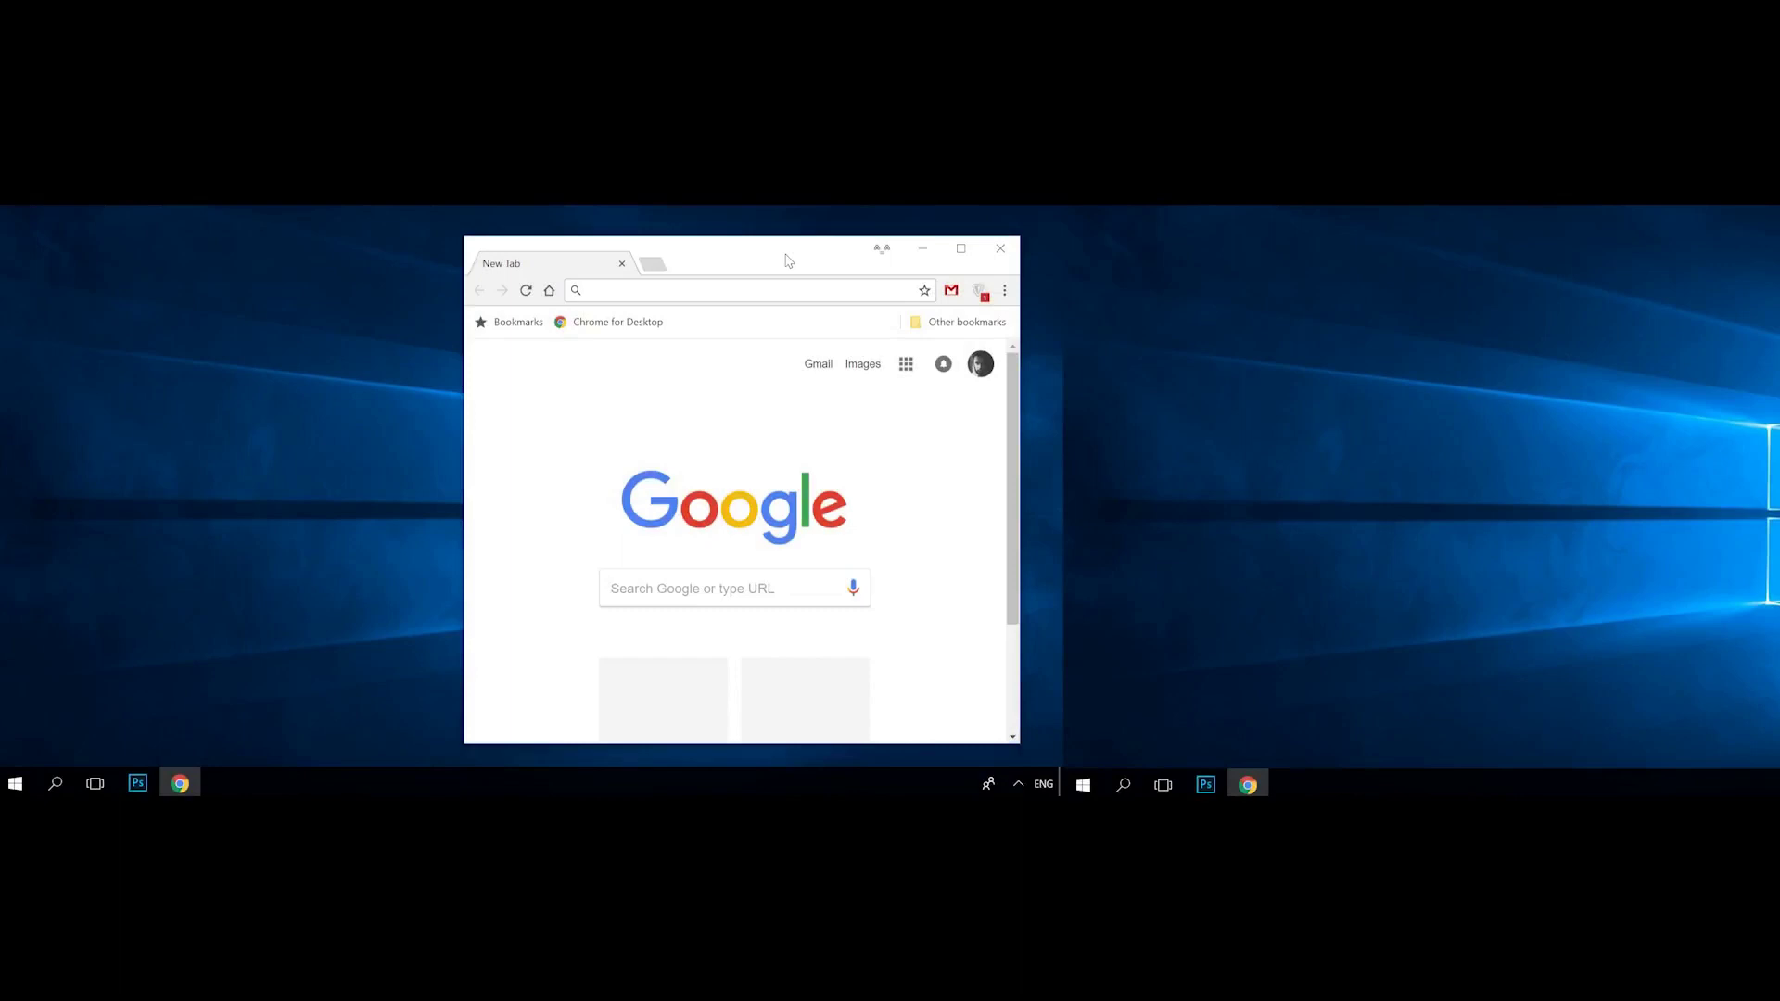
Move Chrome to the right monitor and back, minimize it, then show the Win+P projection options.
left_click_drag(746, 261, 1359, 269)
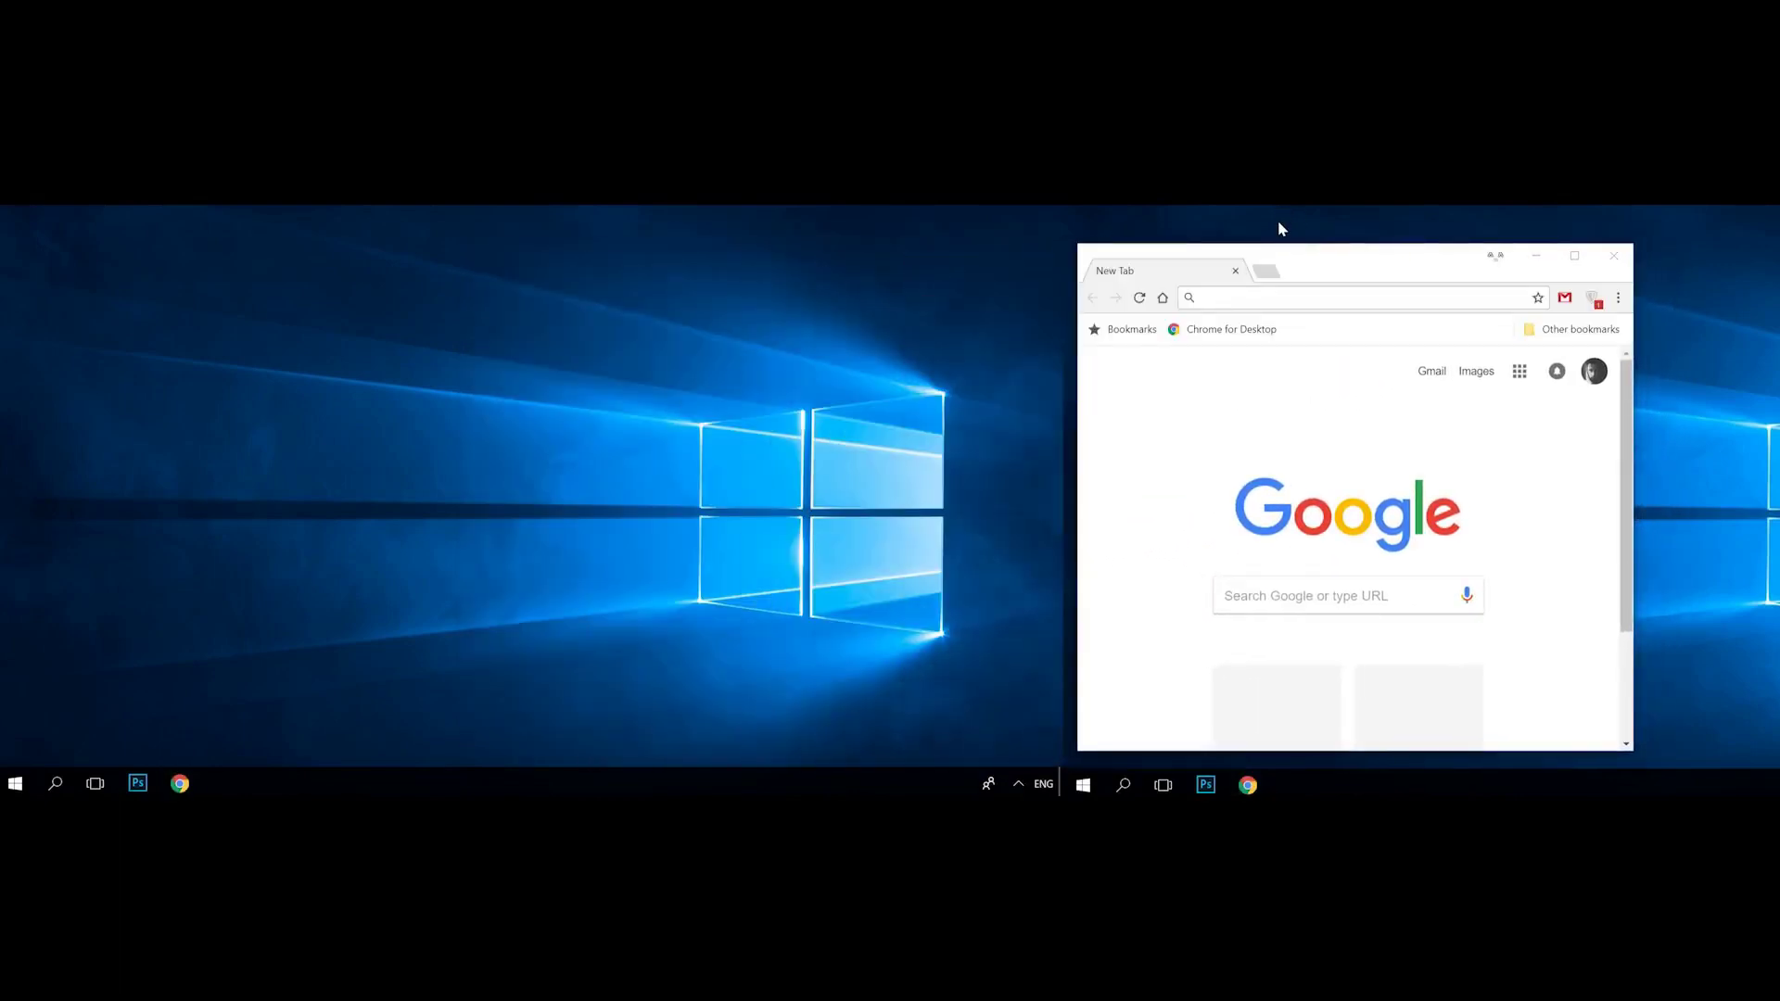
left_click_drag(1339, 278, 756, 281)
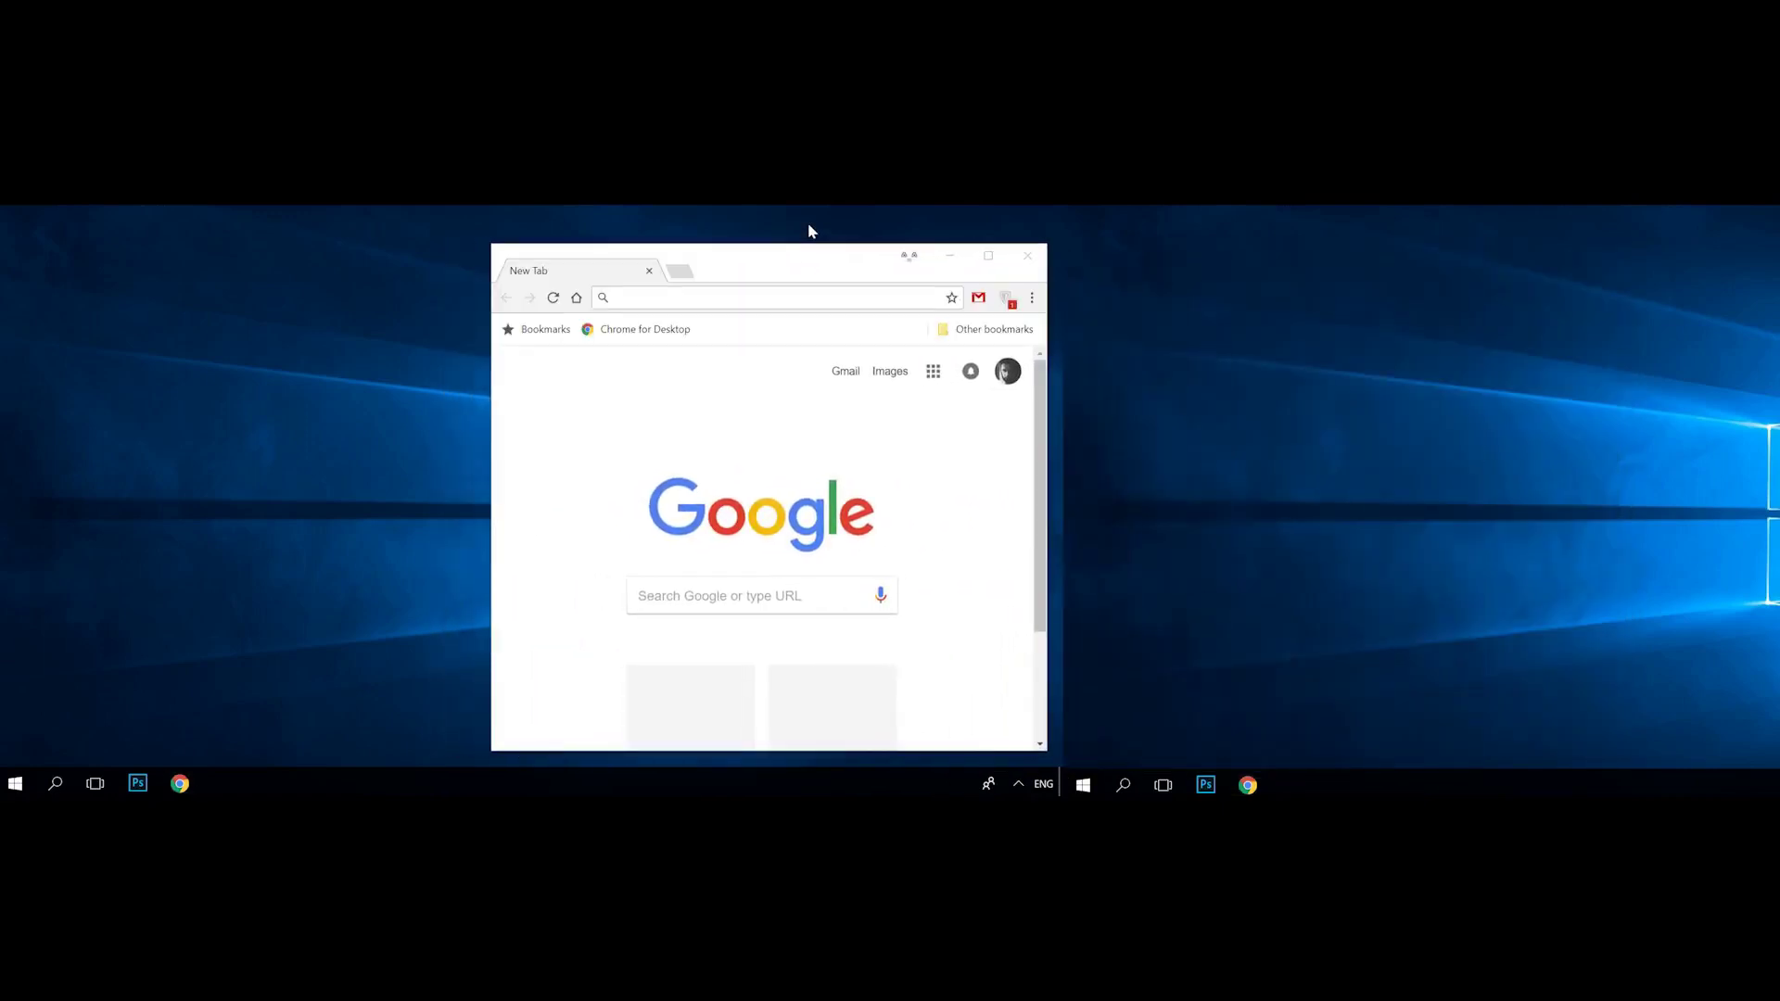
left_click(950, 255)
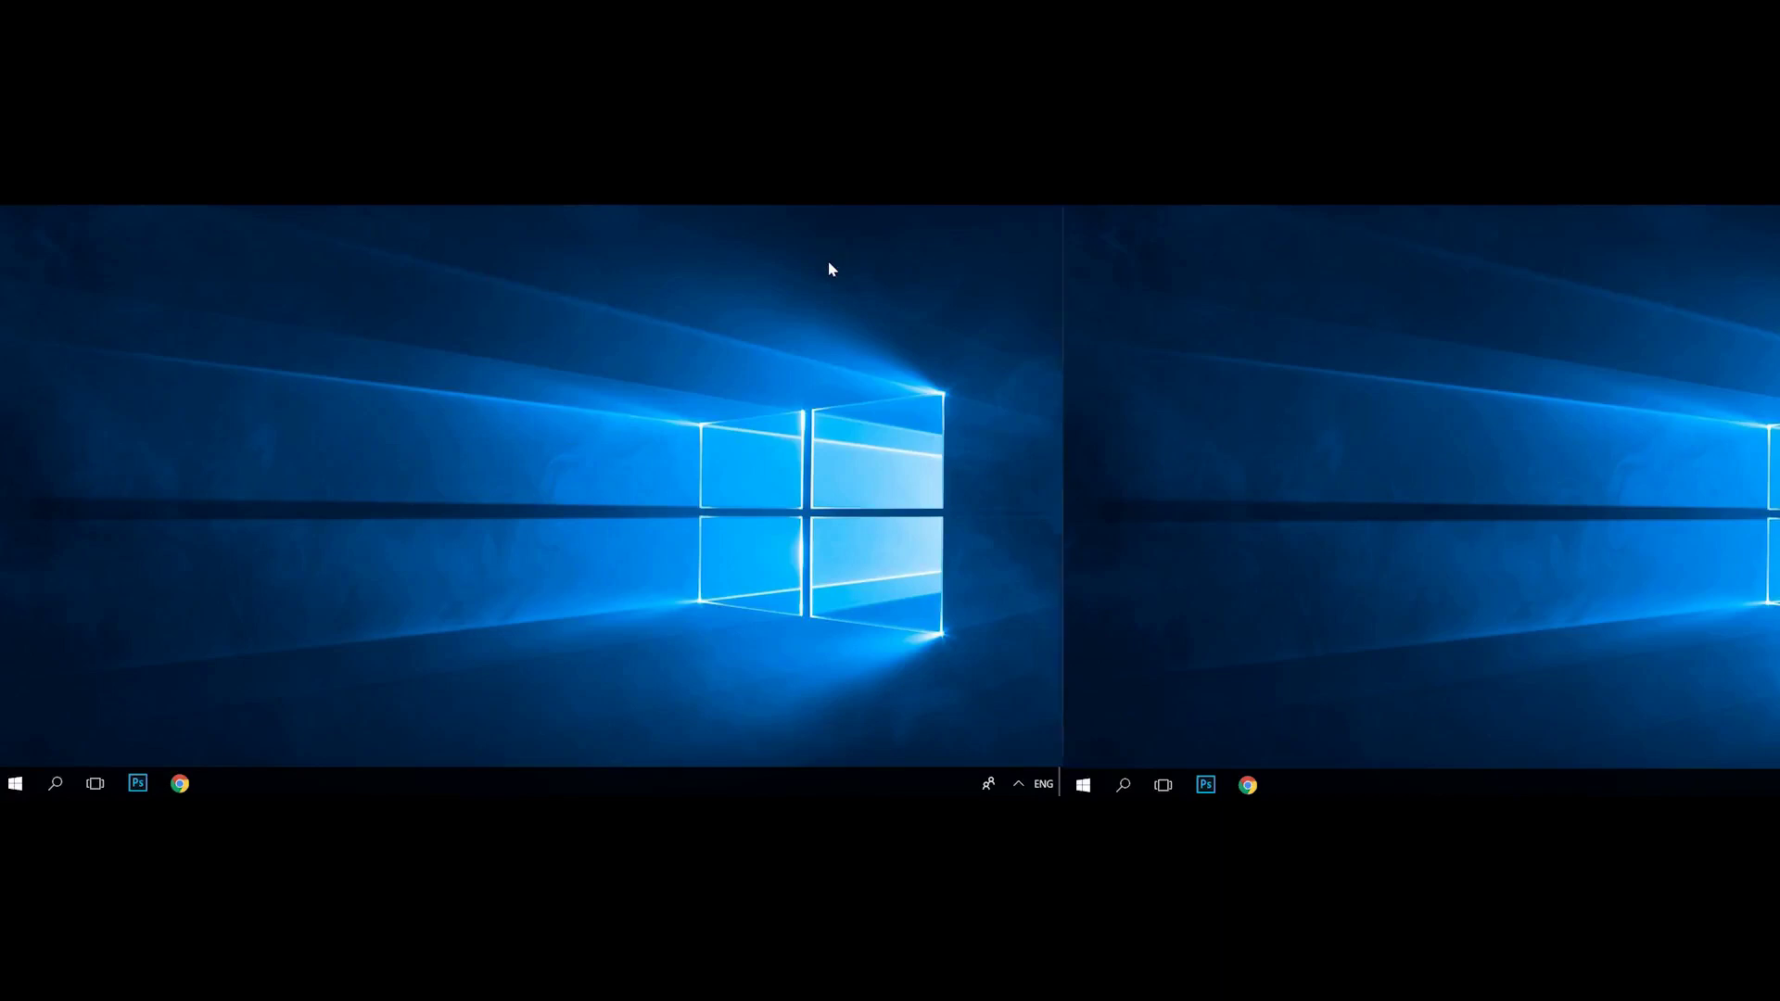
key("super+p")
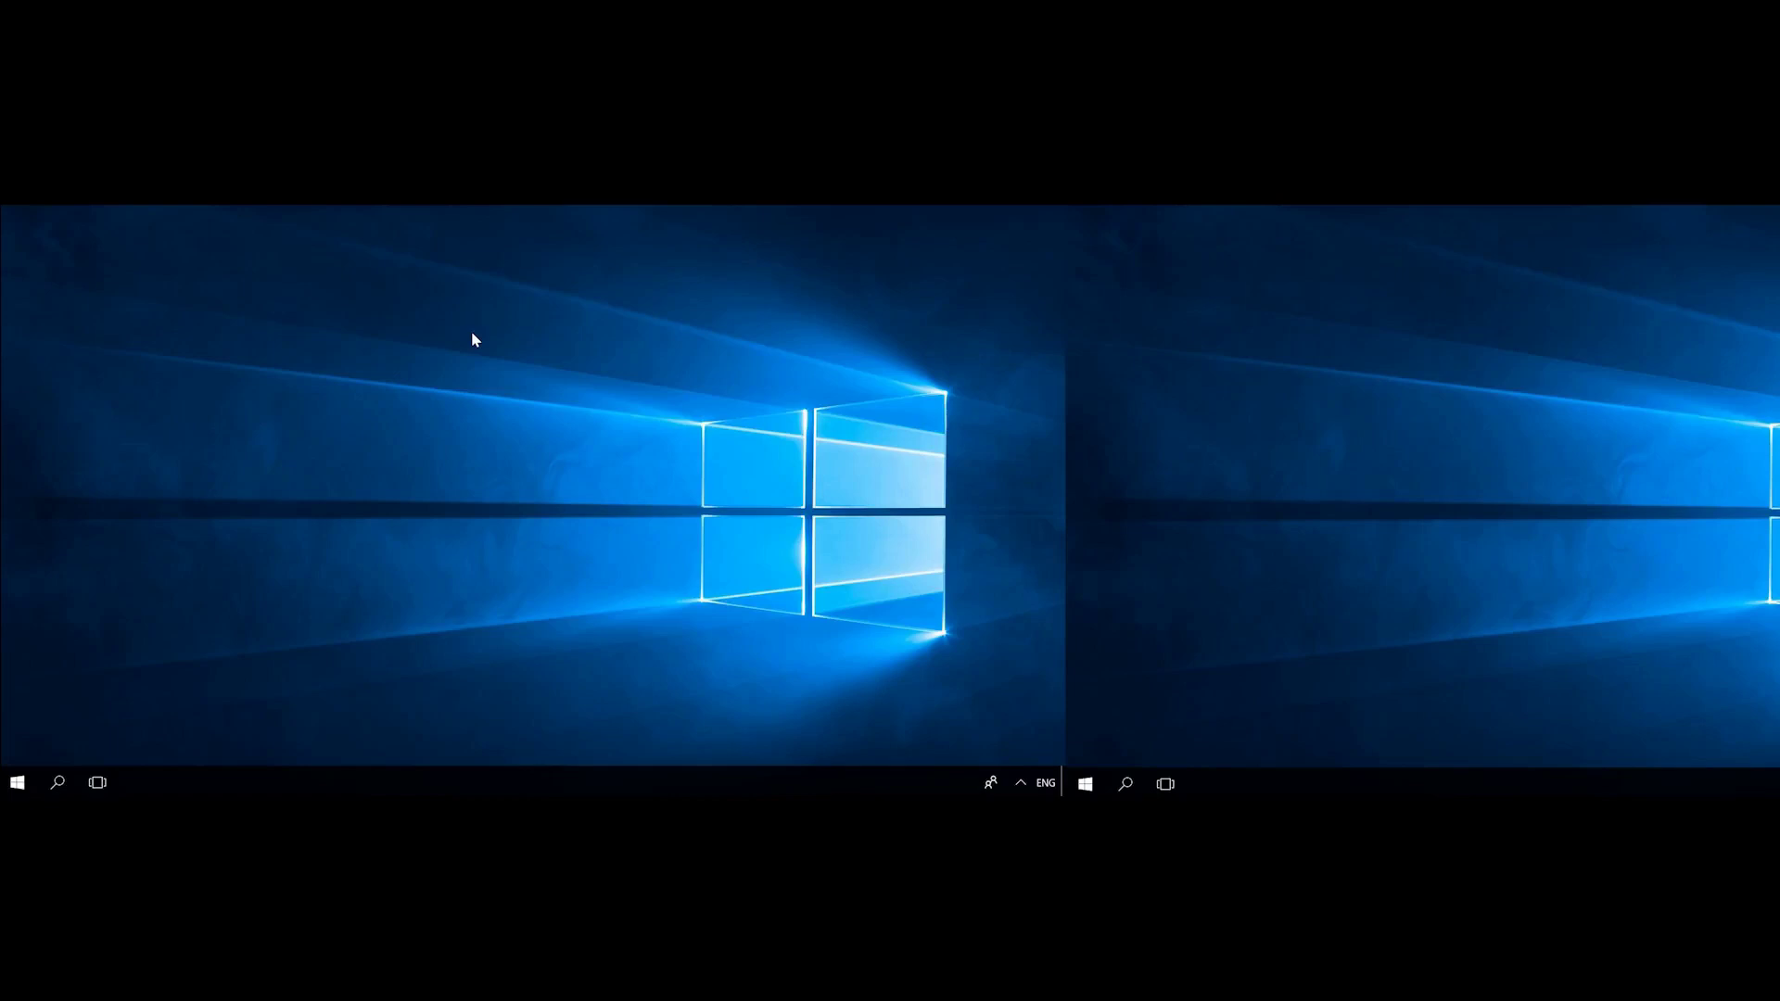
In Display settings, identify the monitors and place display 2 to the right of display 1.
right_click(473, 339)
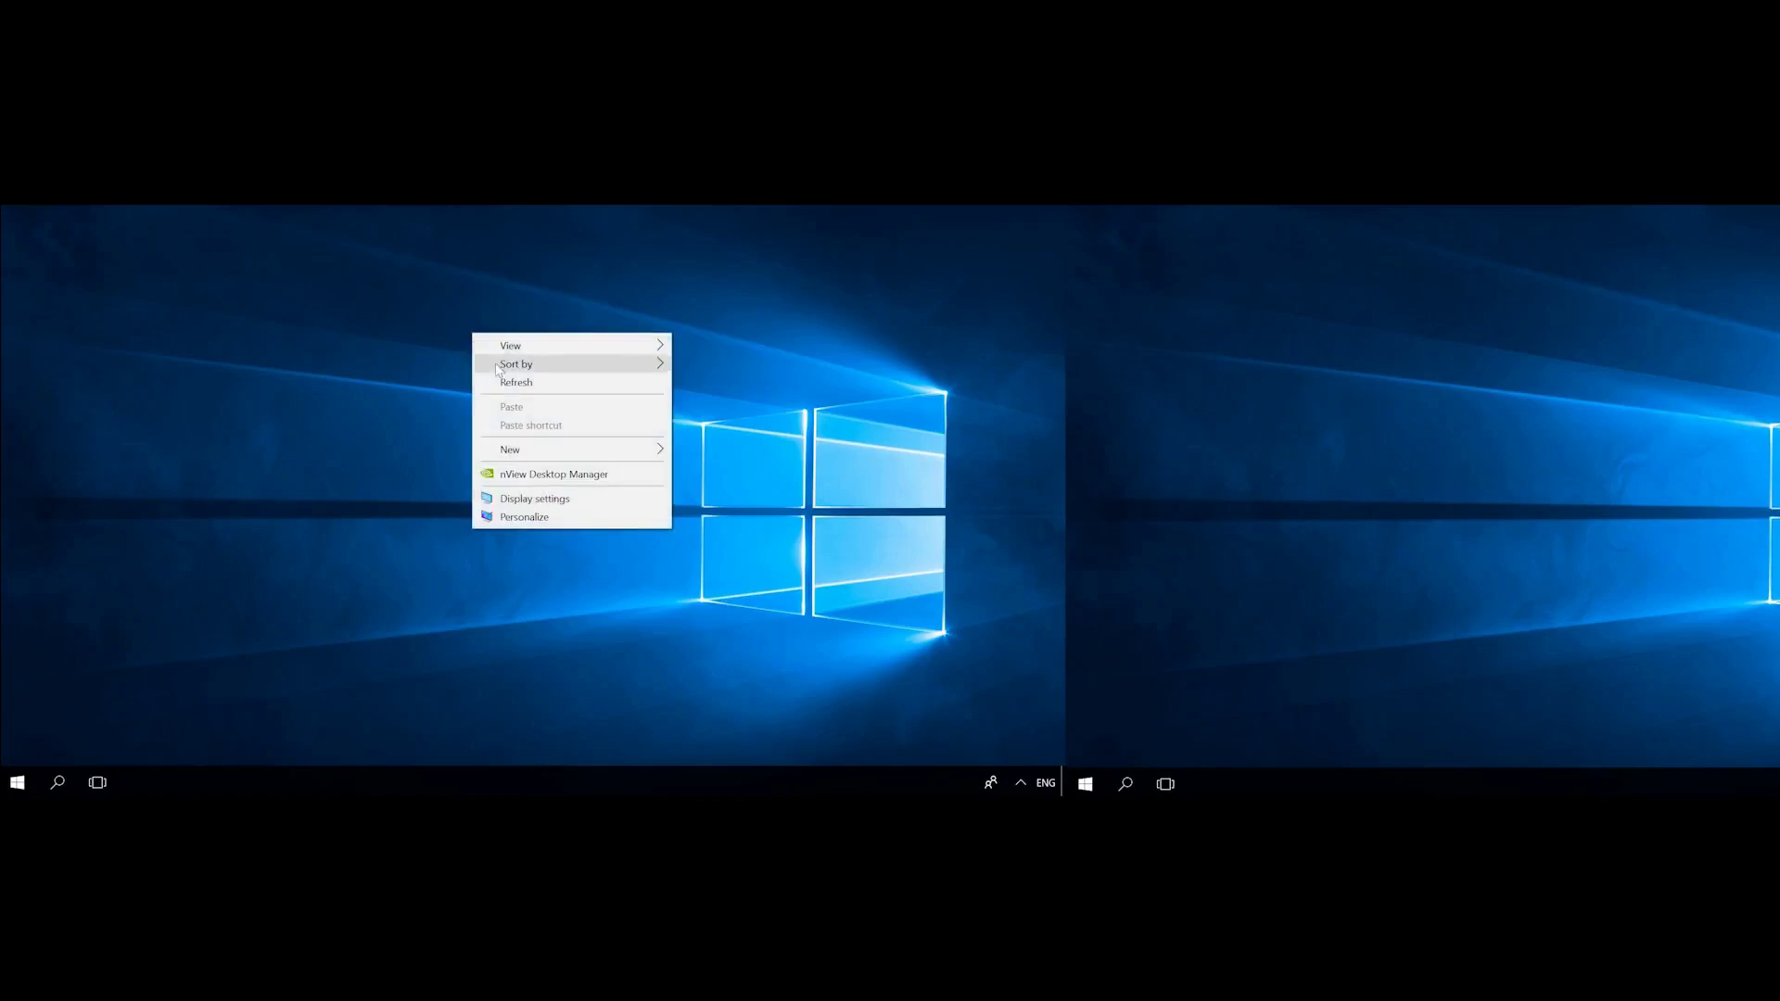
left_click(534, 499)
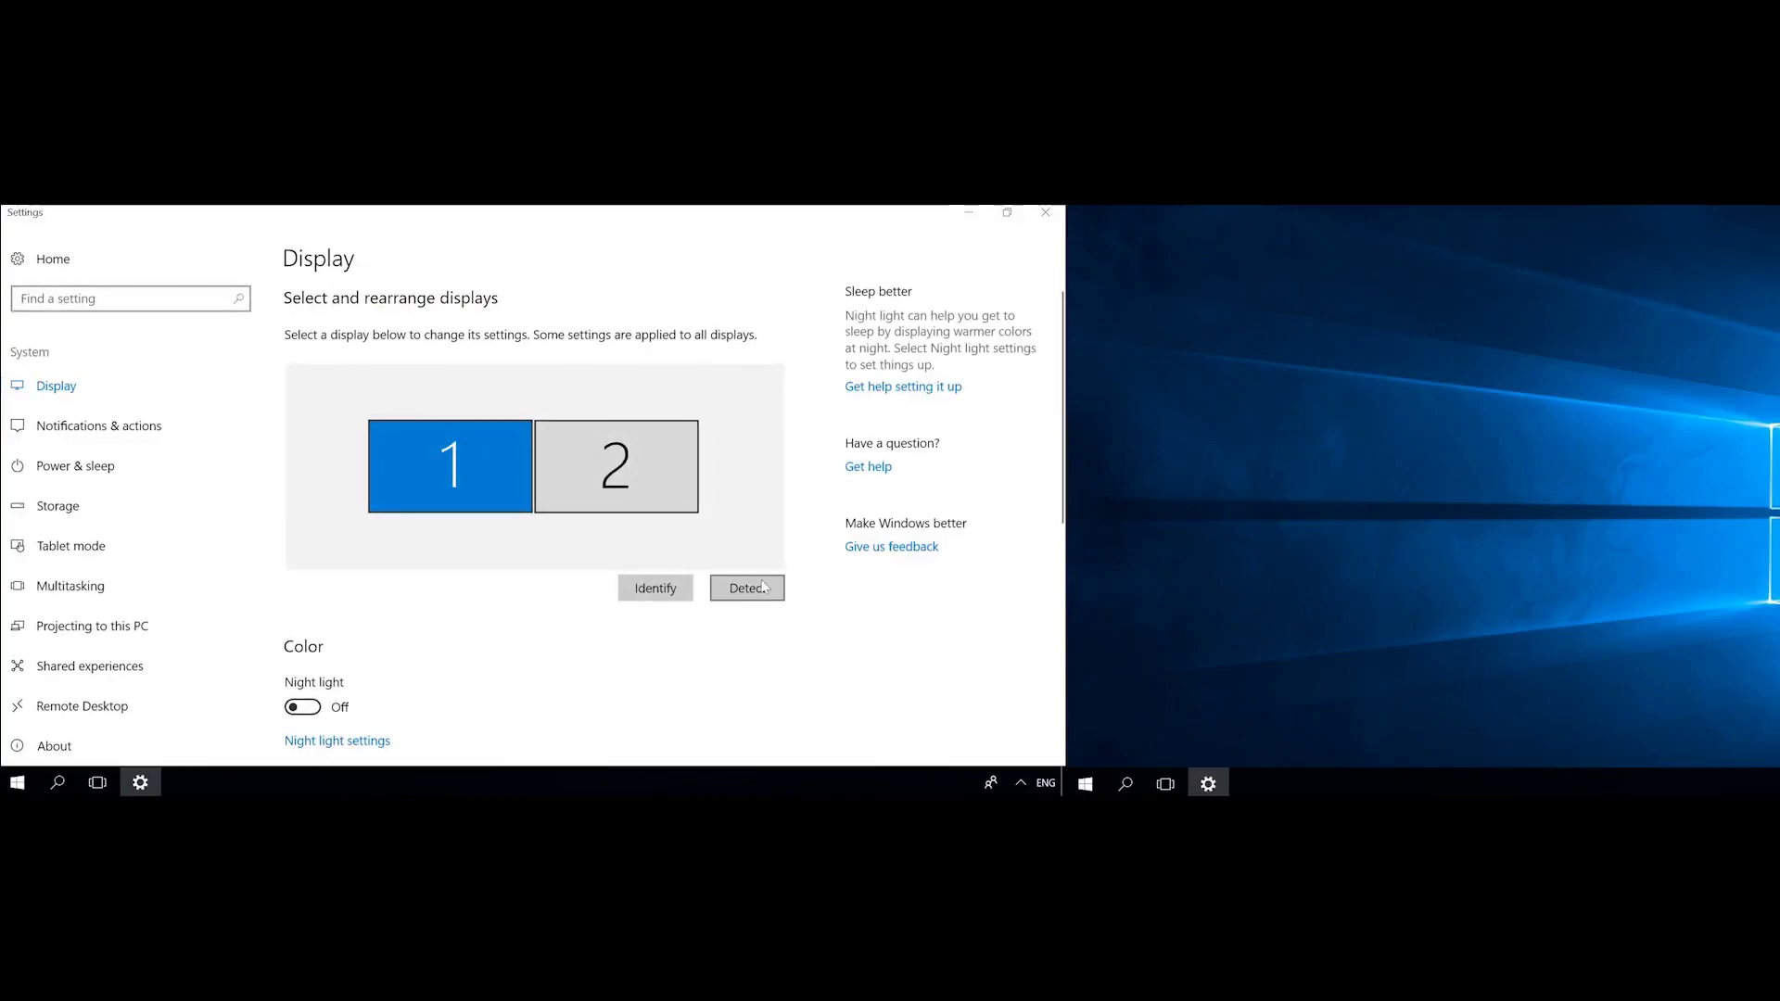
left_click(656, 590)
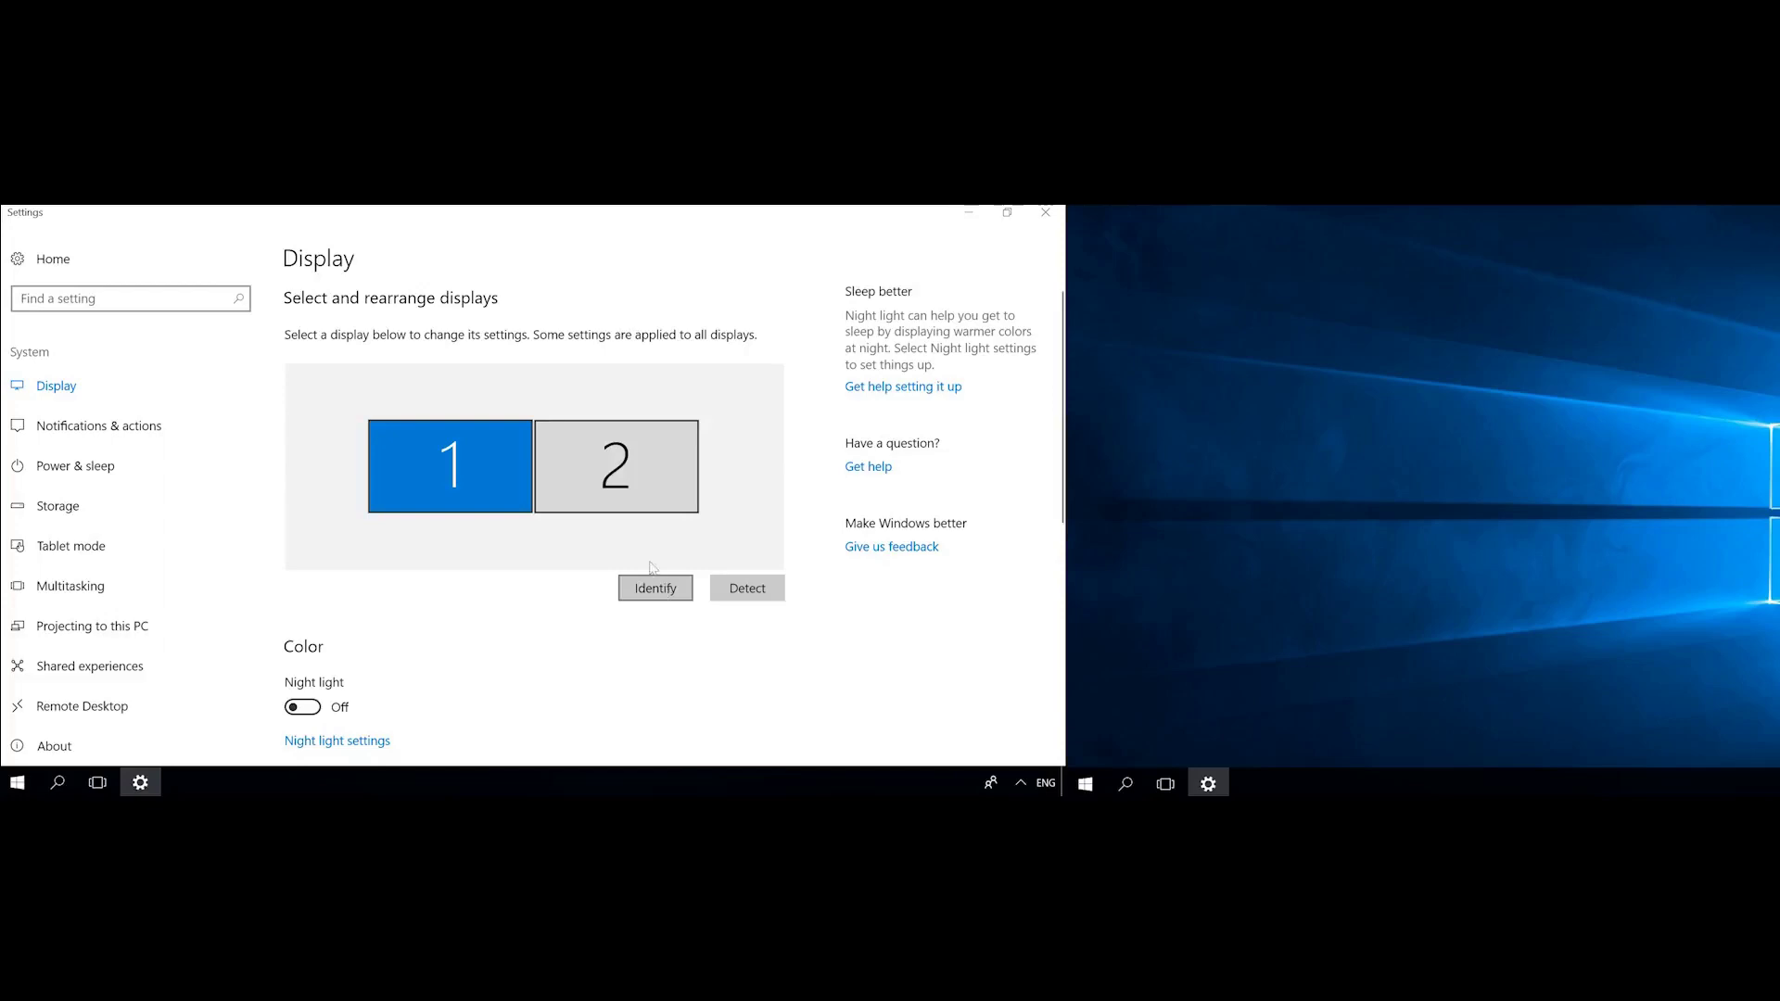
left_click_drag(625, 467, 744, 478)
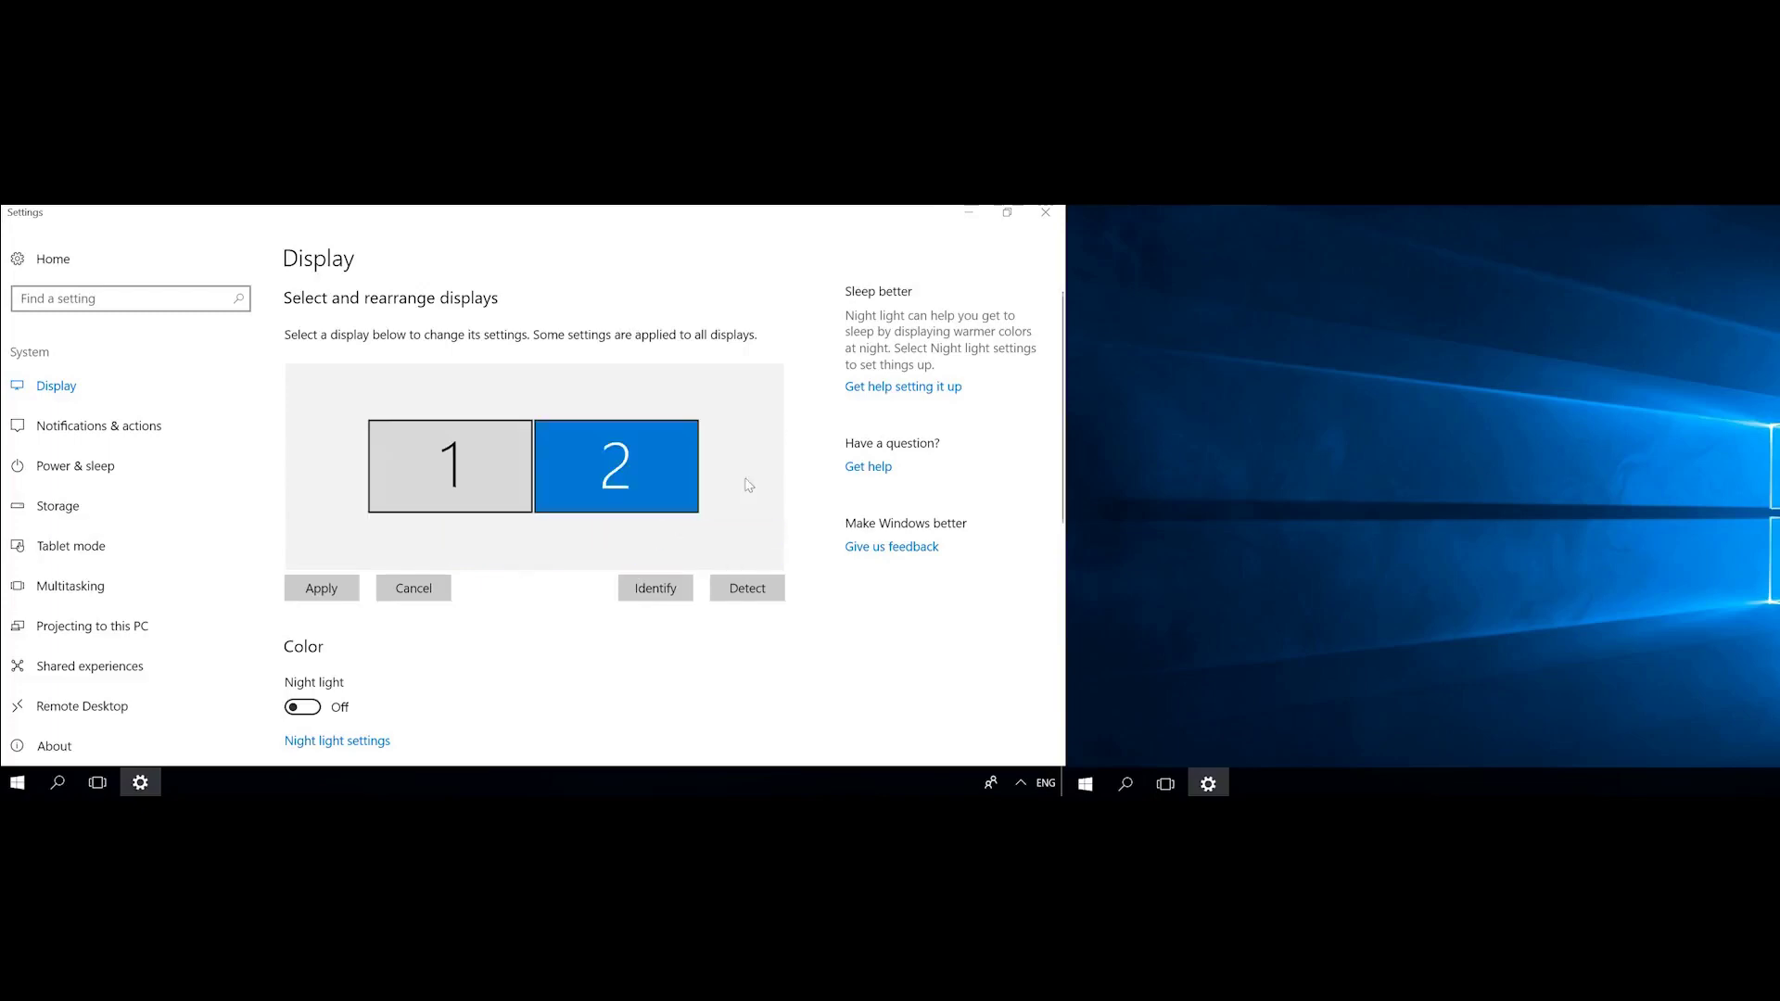
Apply the new display arrangement and keep scaling at 150%.
left_click(306, 591)
scroll(487, 638, "down", 3)
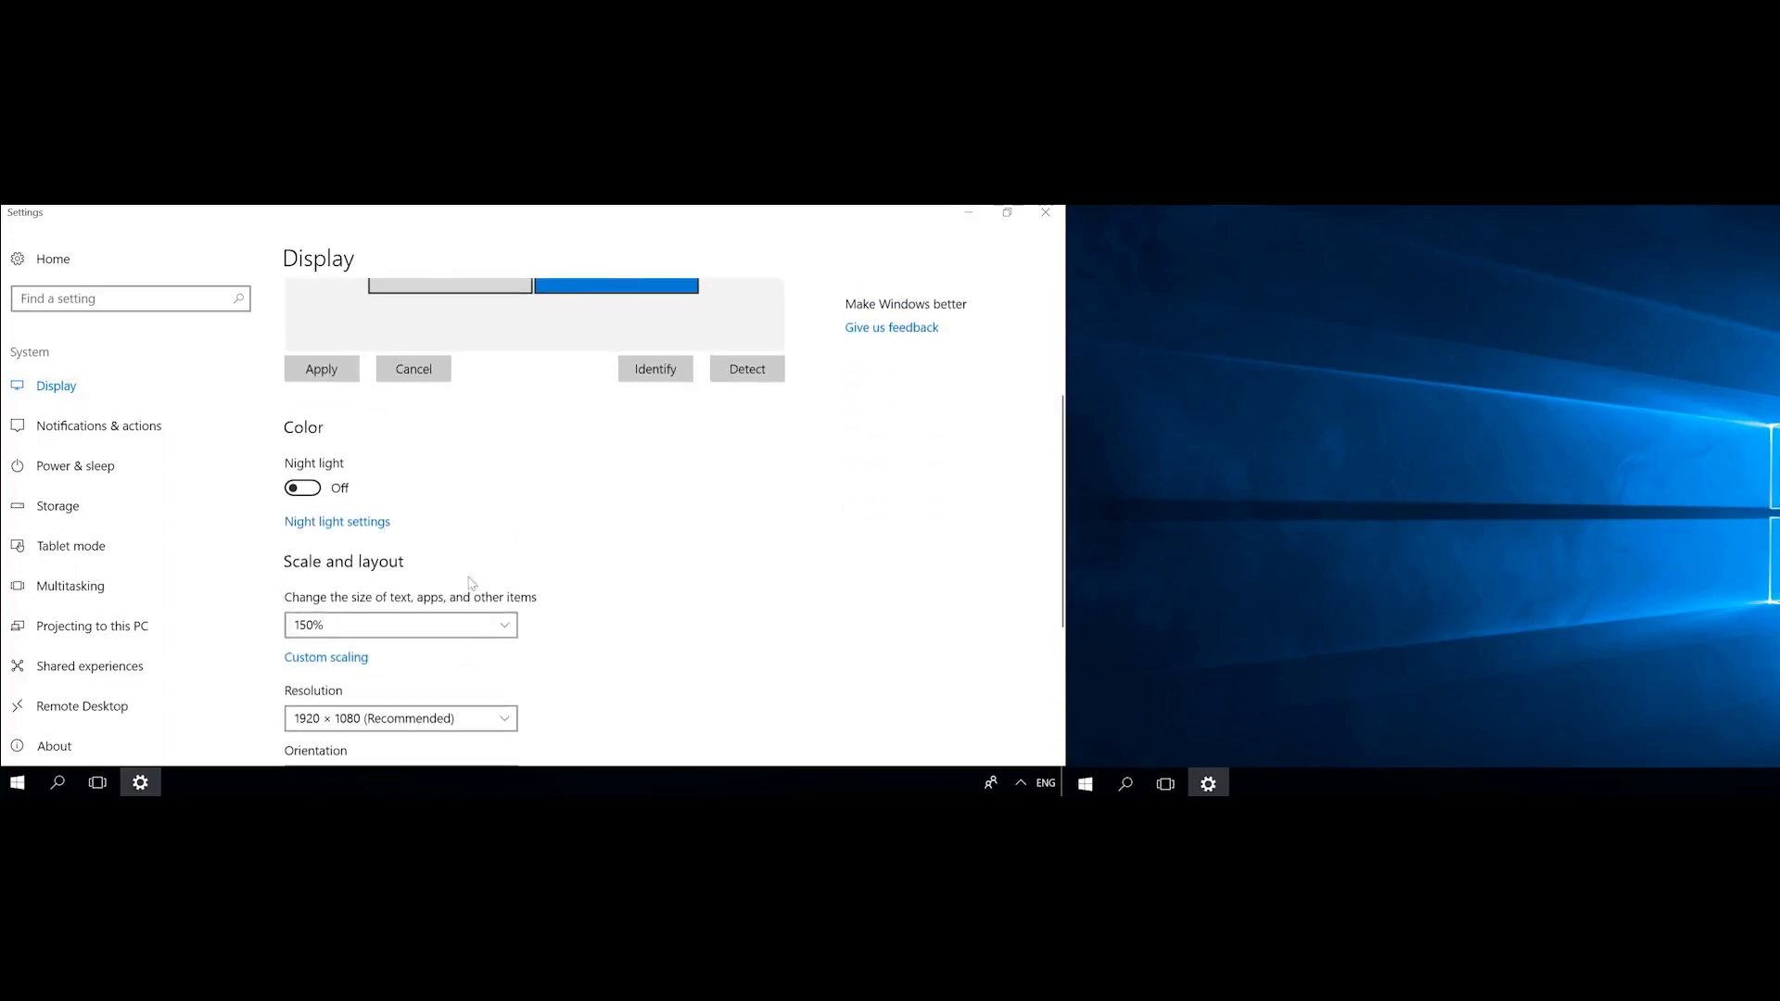
left_click(395, 622)
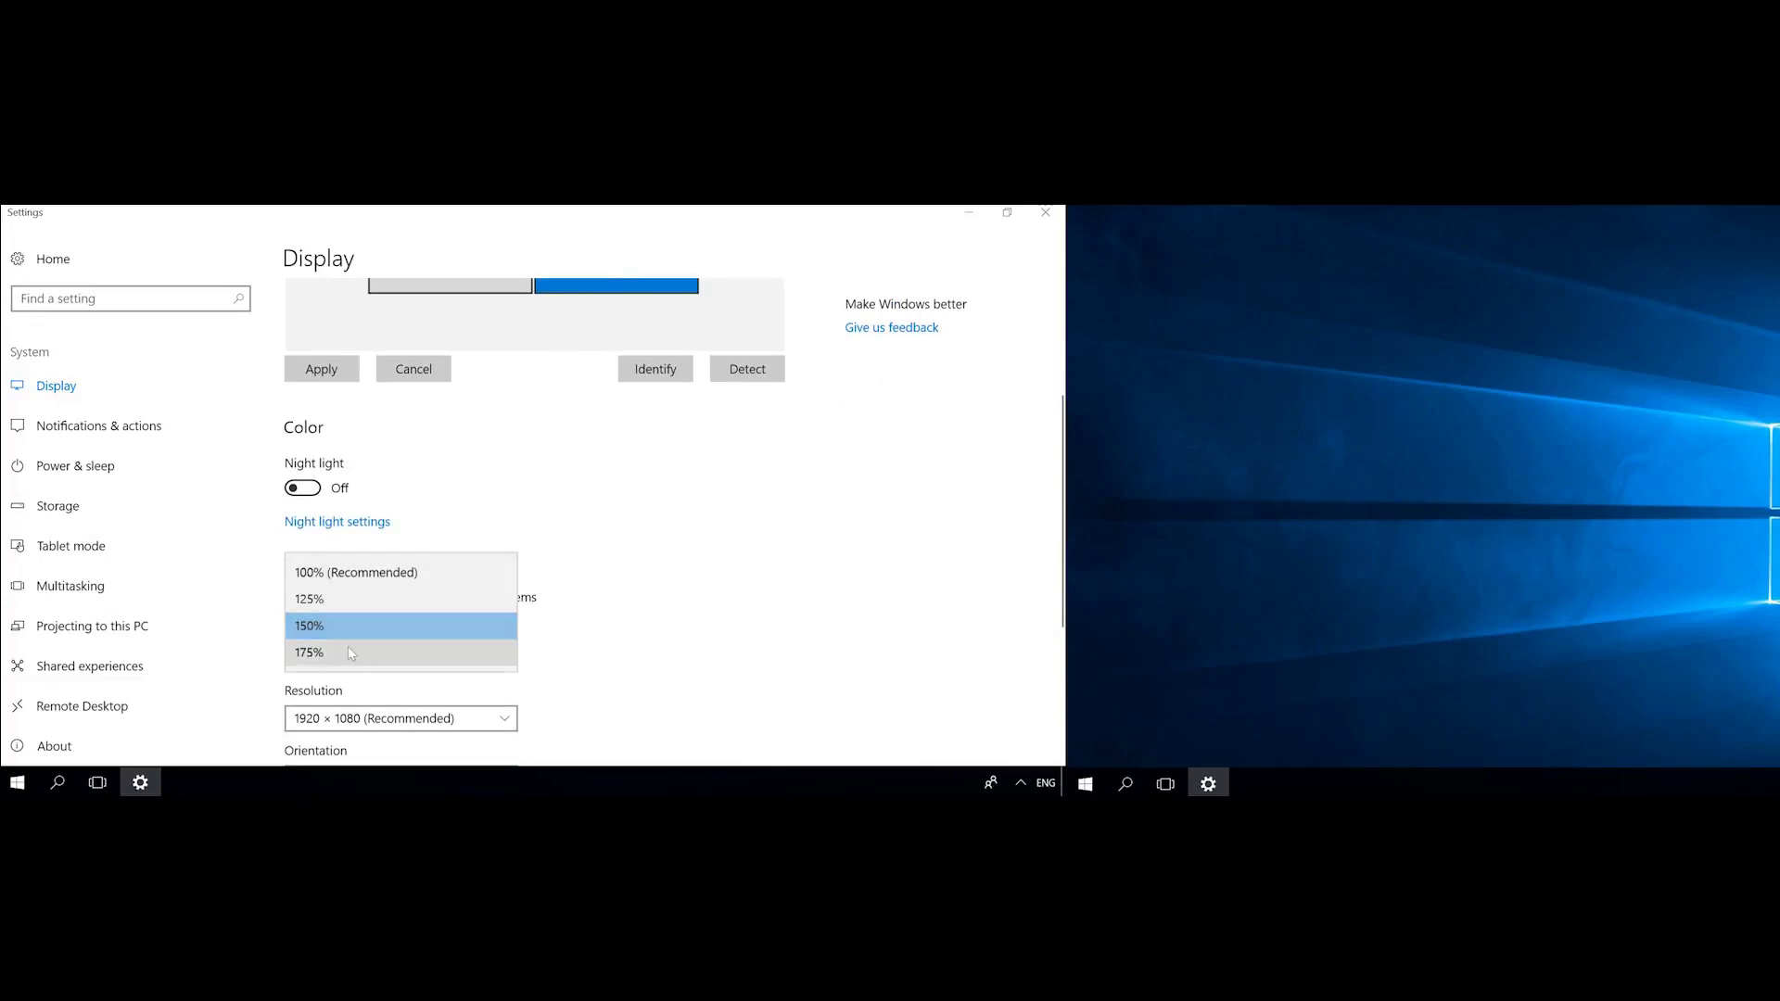
left_click(608, 619)
Keep the 1920 × 1080 resolution and Landscape orientation.
scroll(607, 620, "down", 2)
scroll(584, 602, "down", 1)
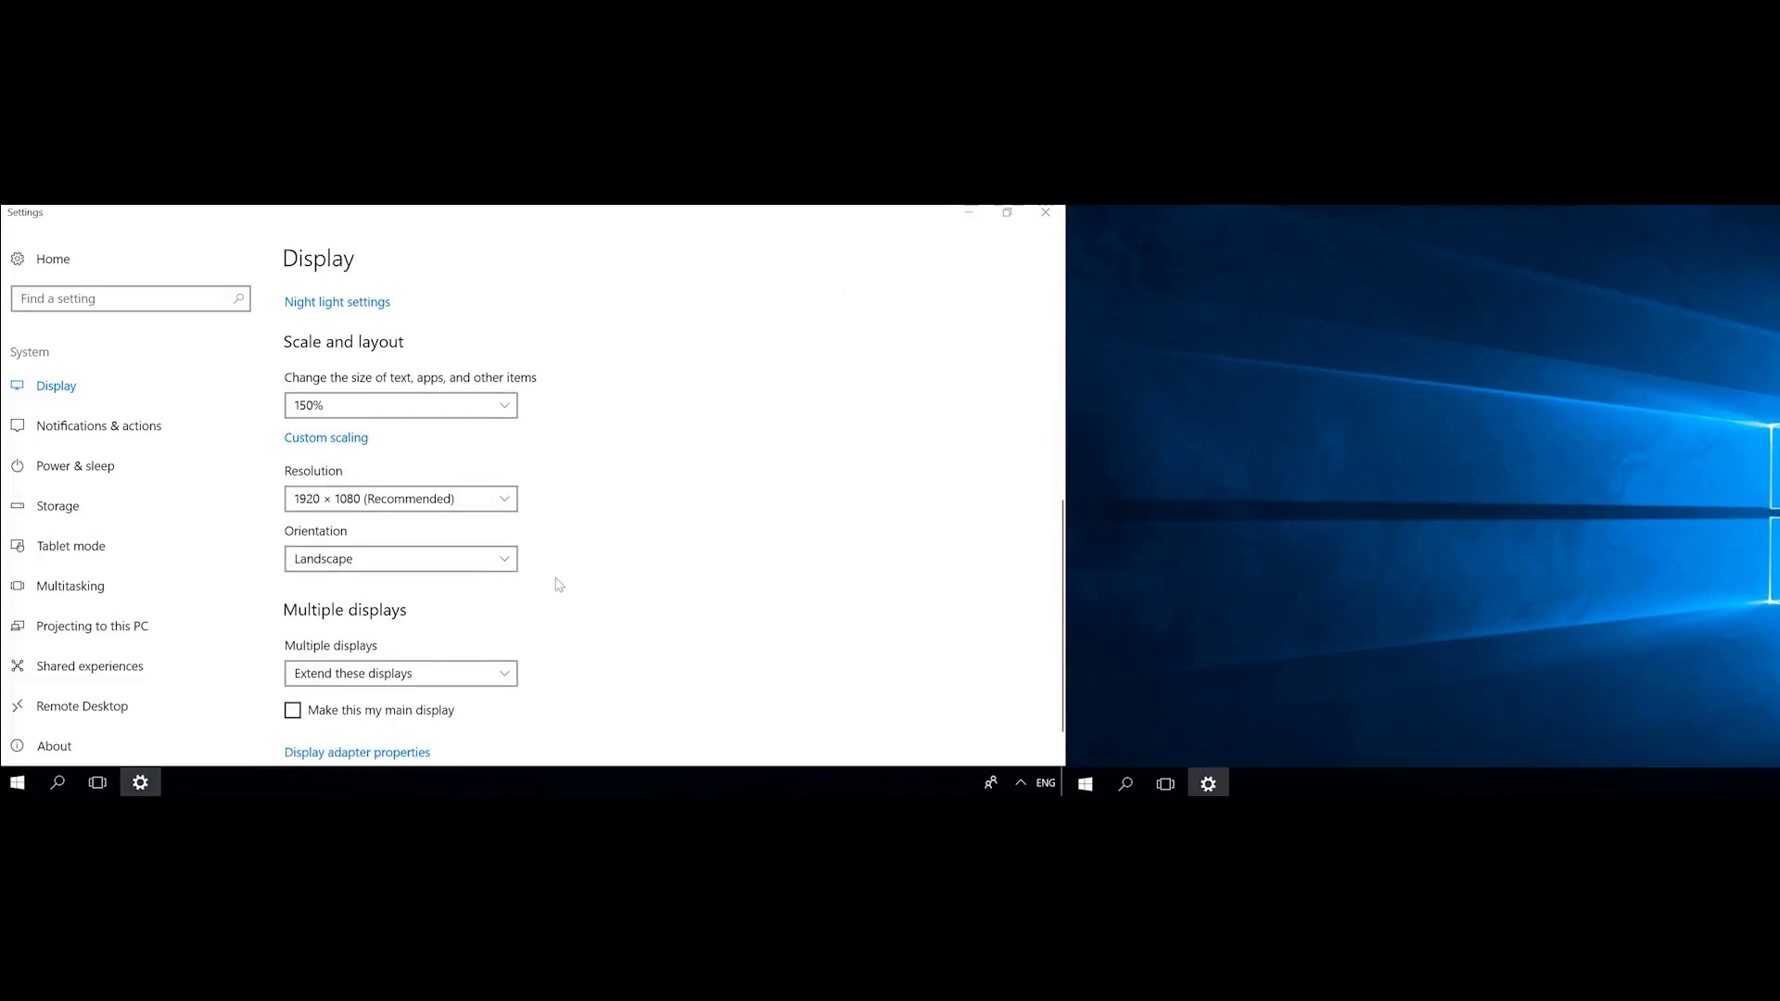
left_click(445, 505)
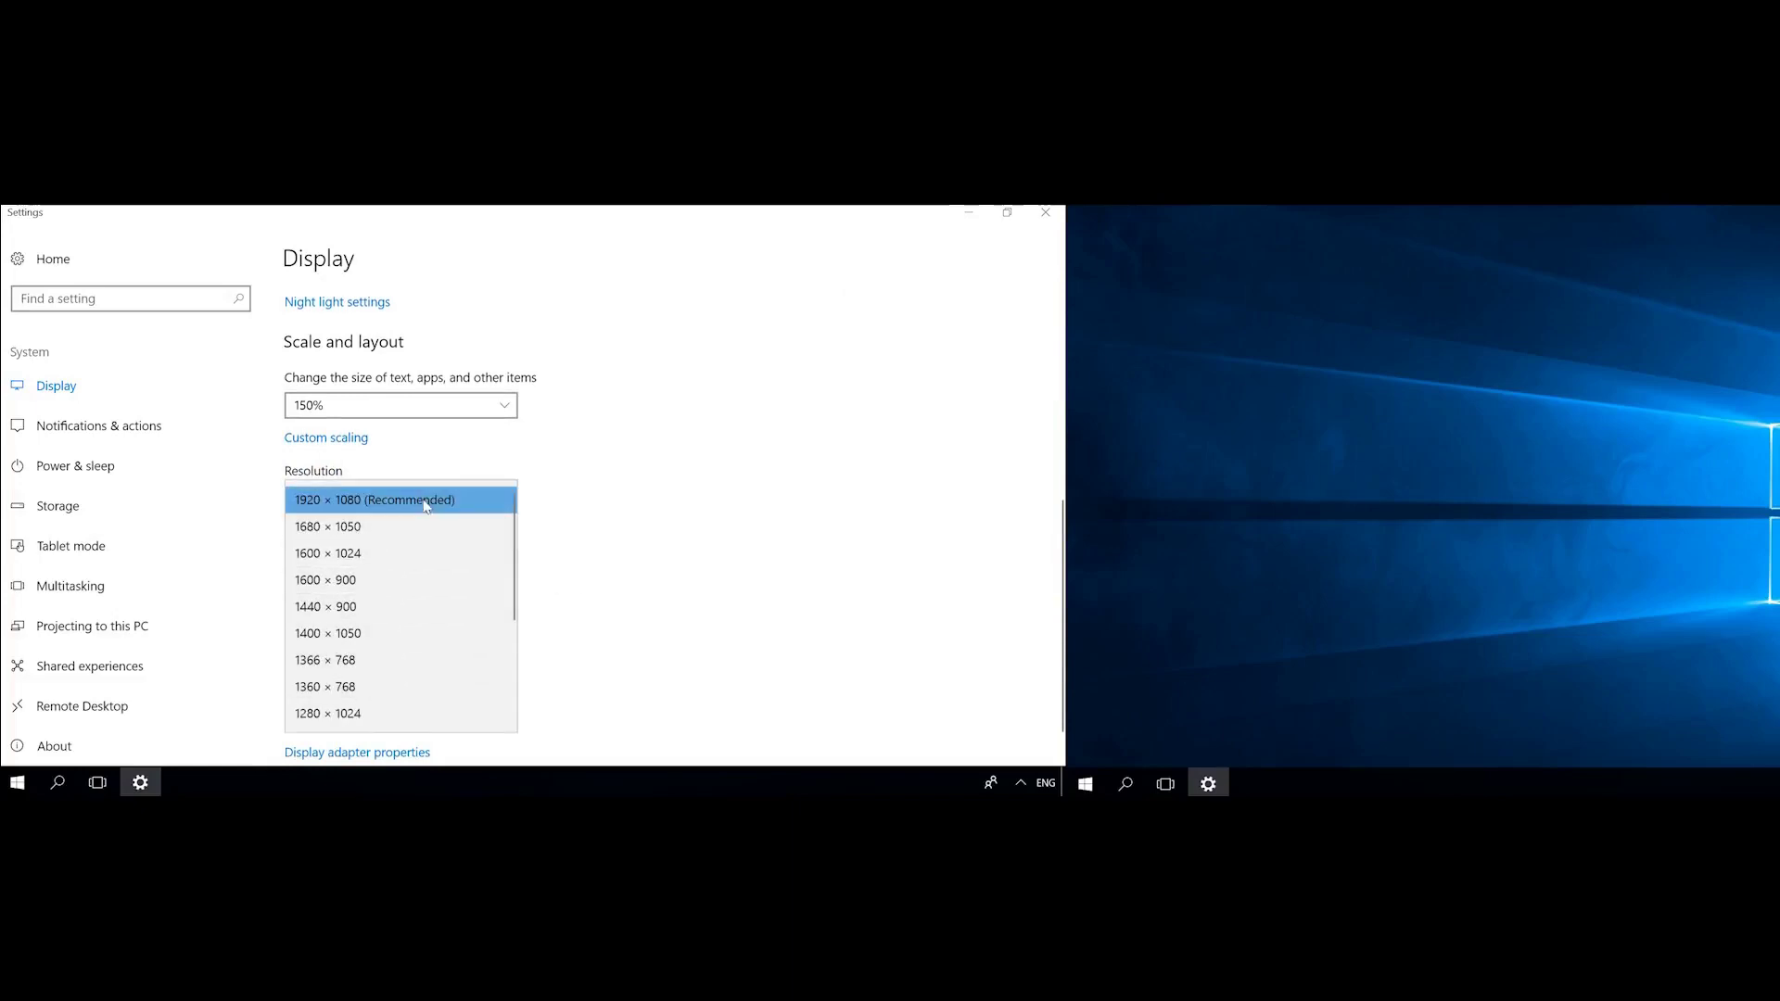
left_click(429, 502)
scroll(581, 498, "down", 1)
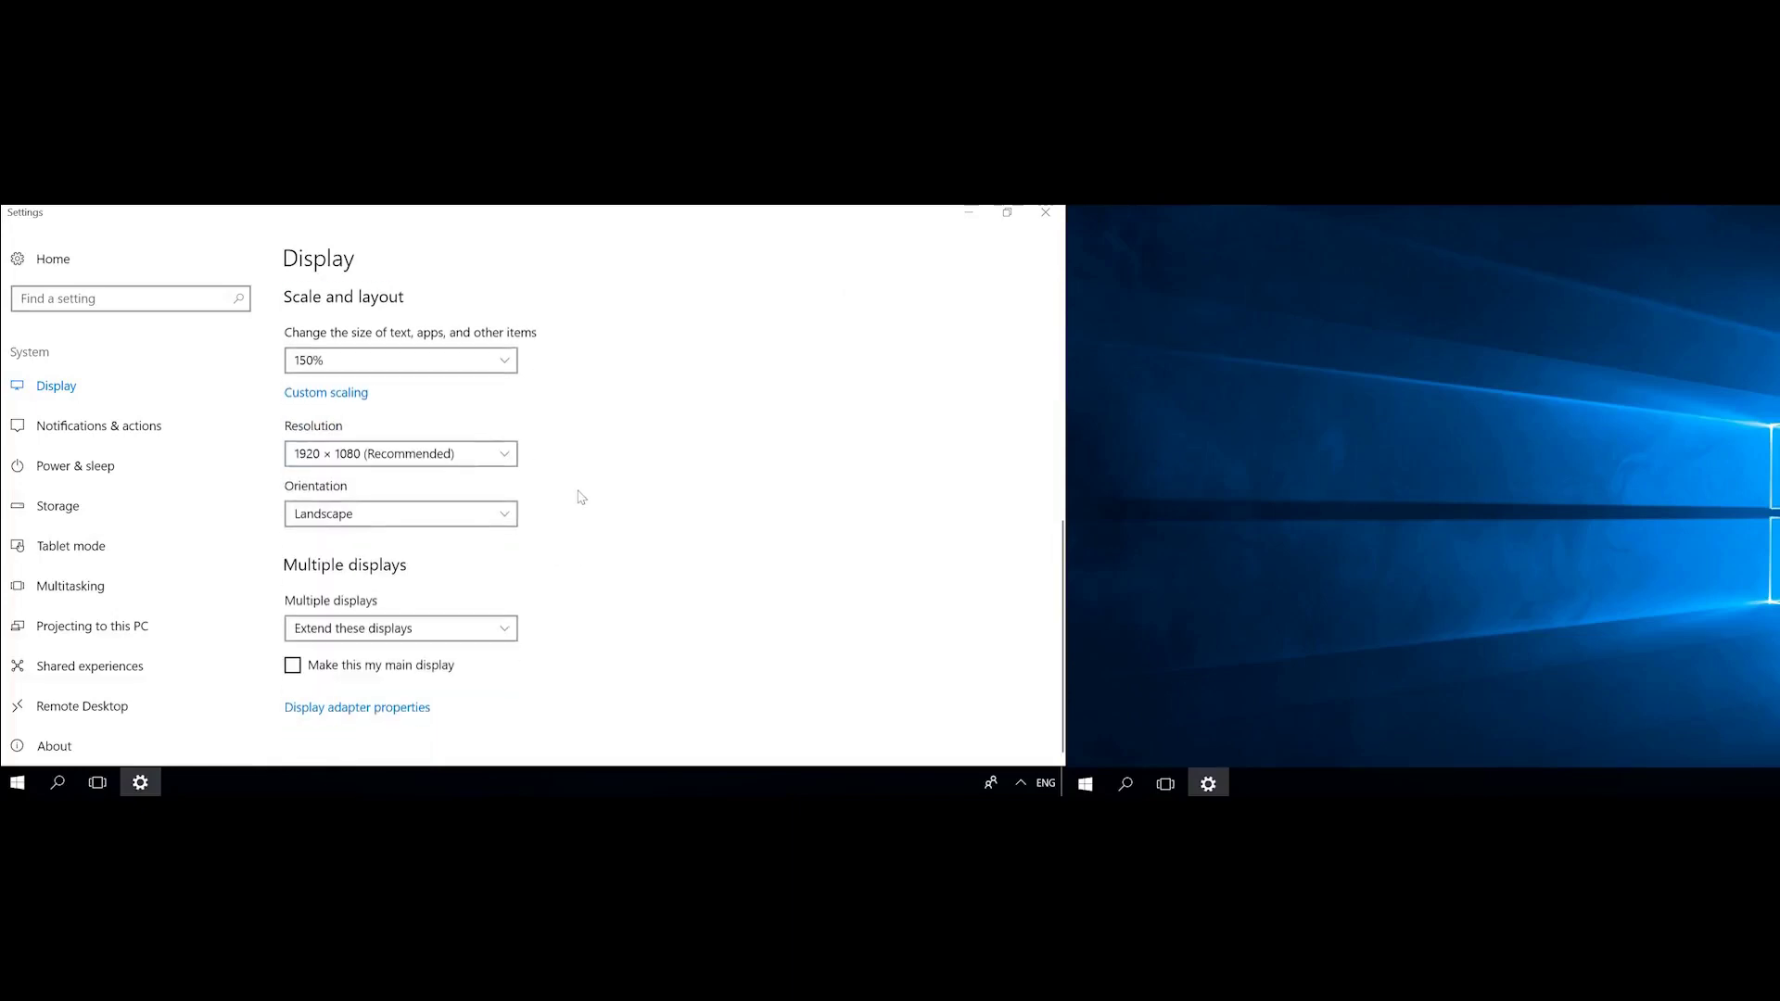
left_click(478, 517)
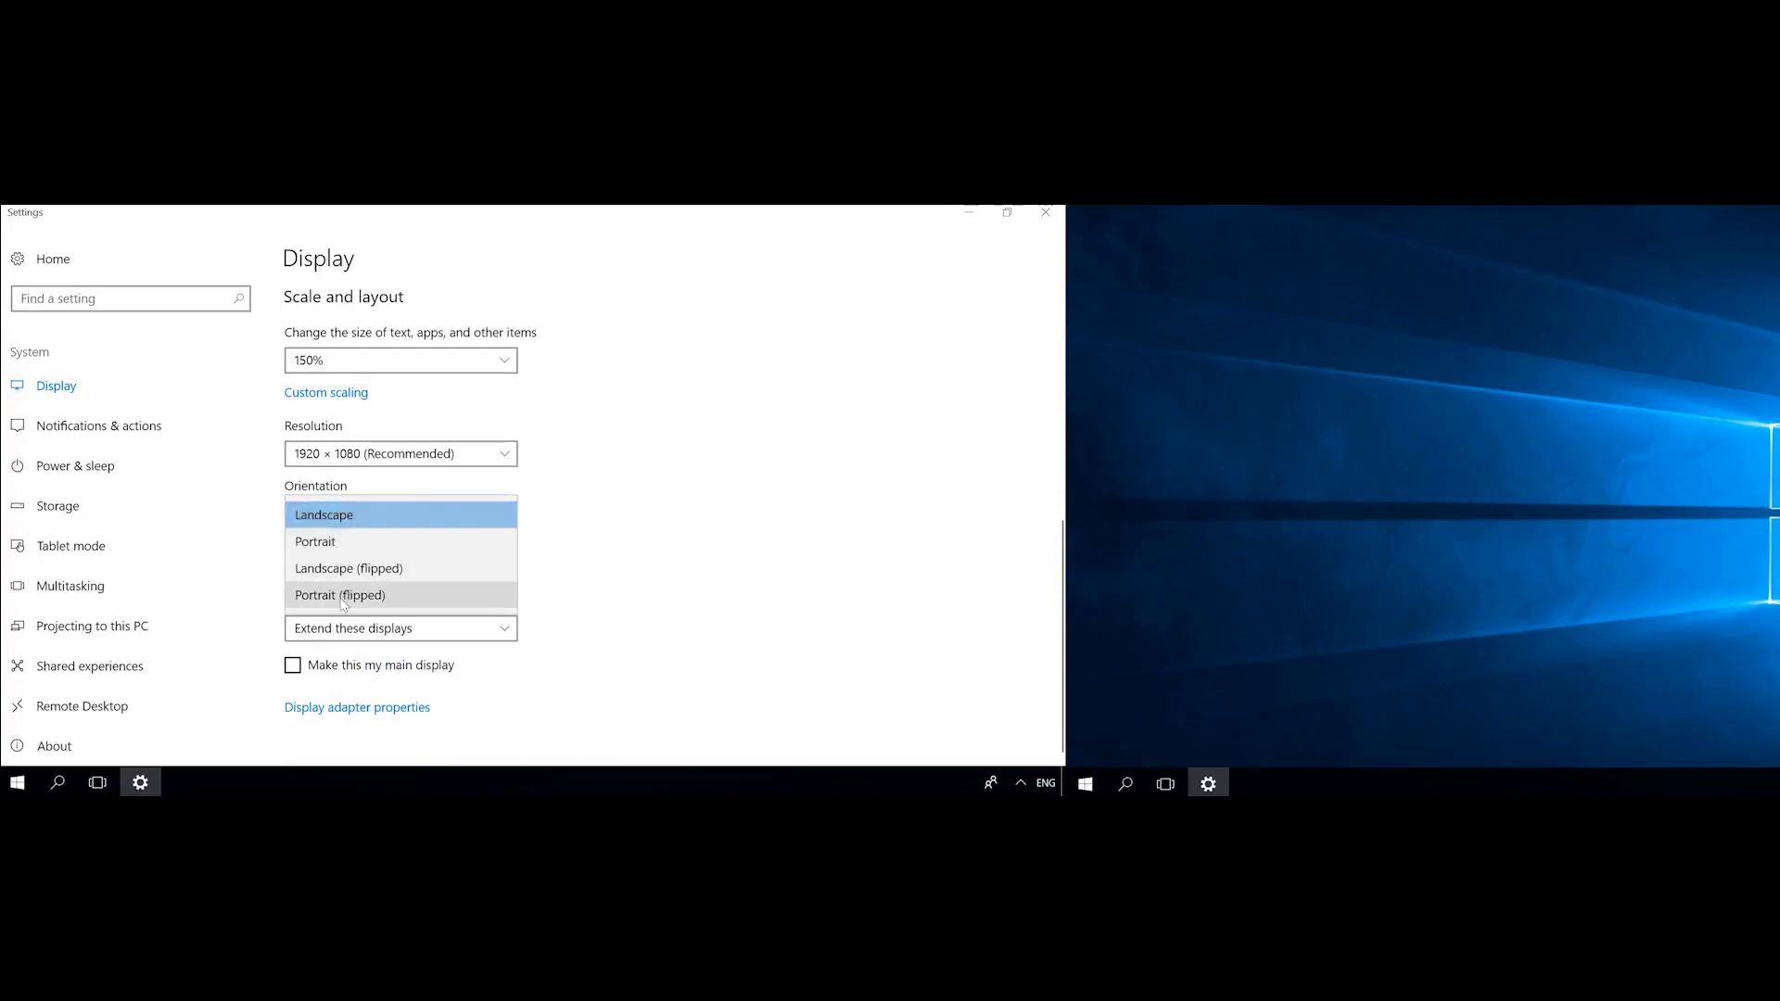
left_click(534, 508)
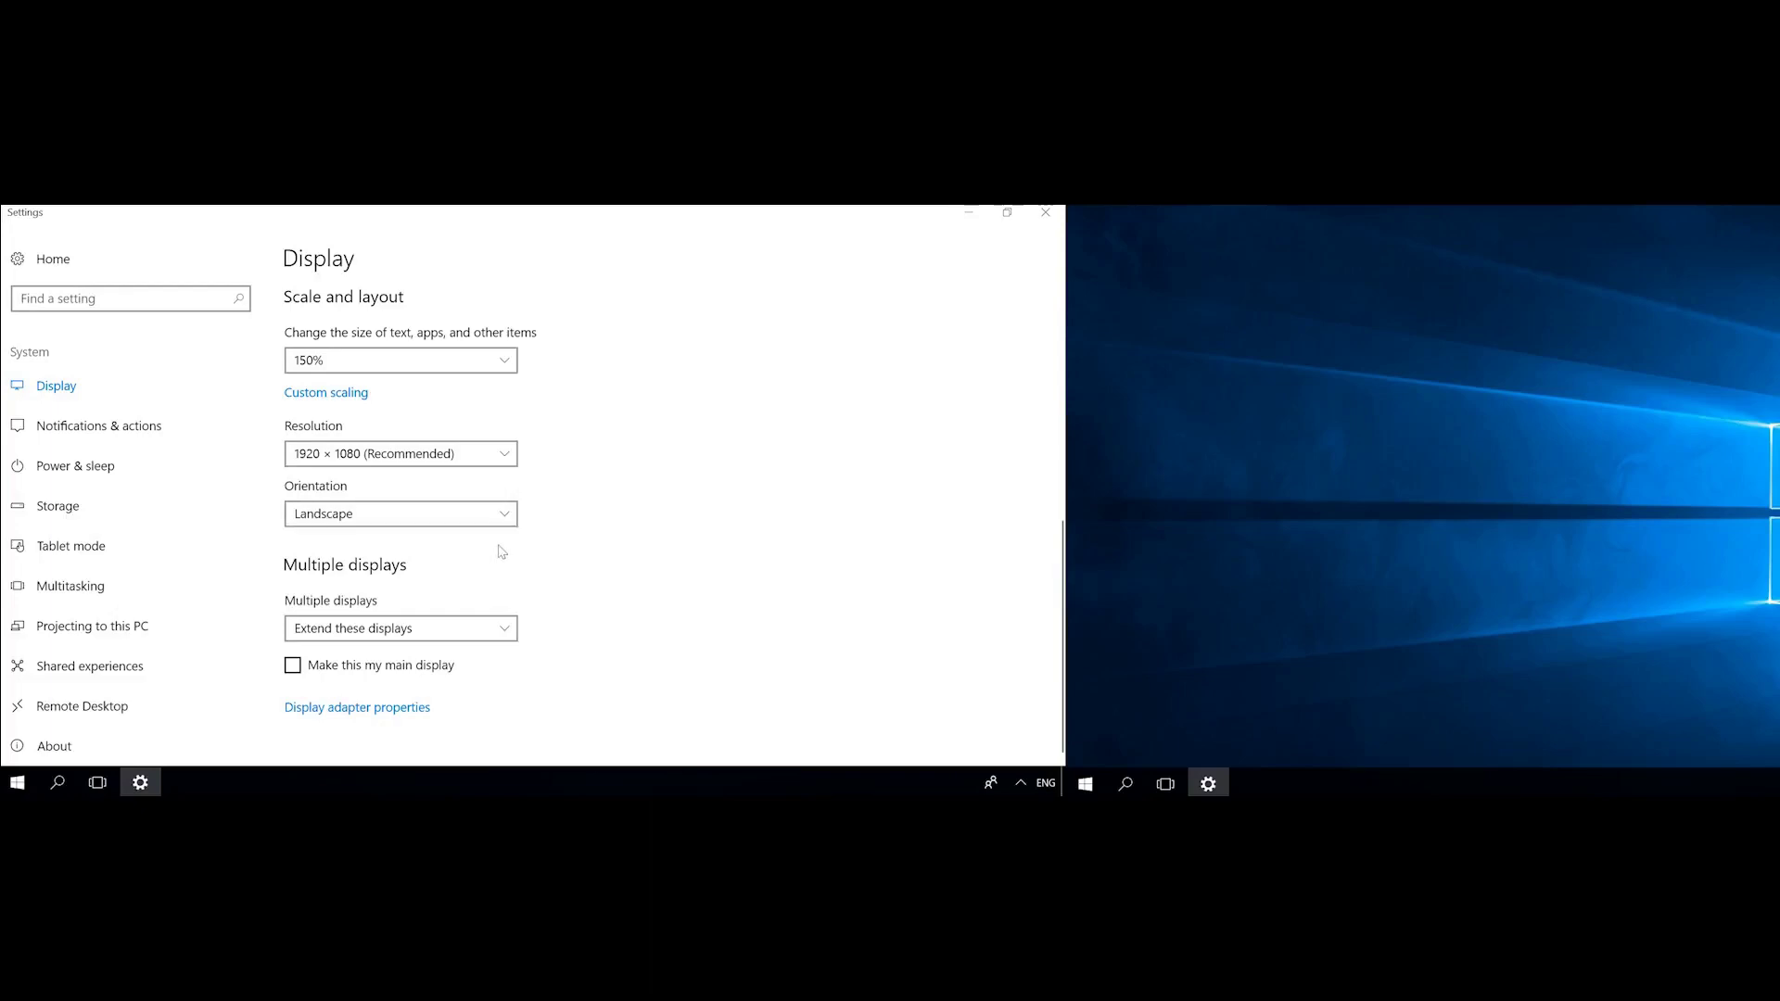
left_click(432, 636)
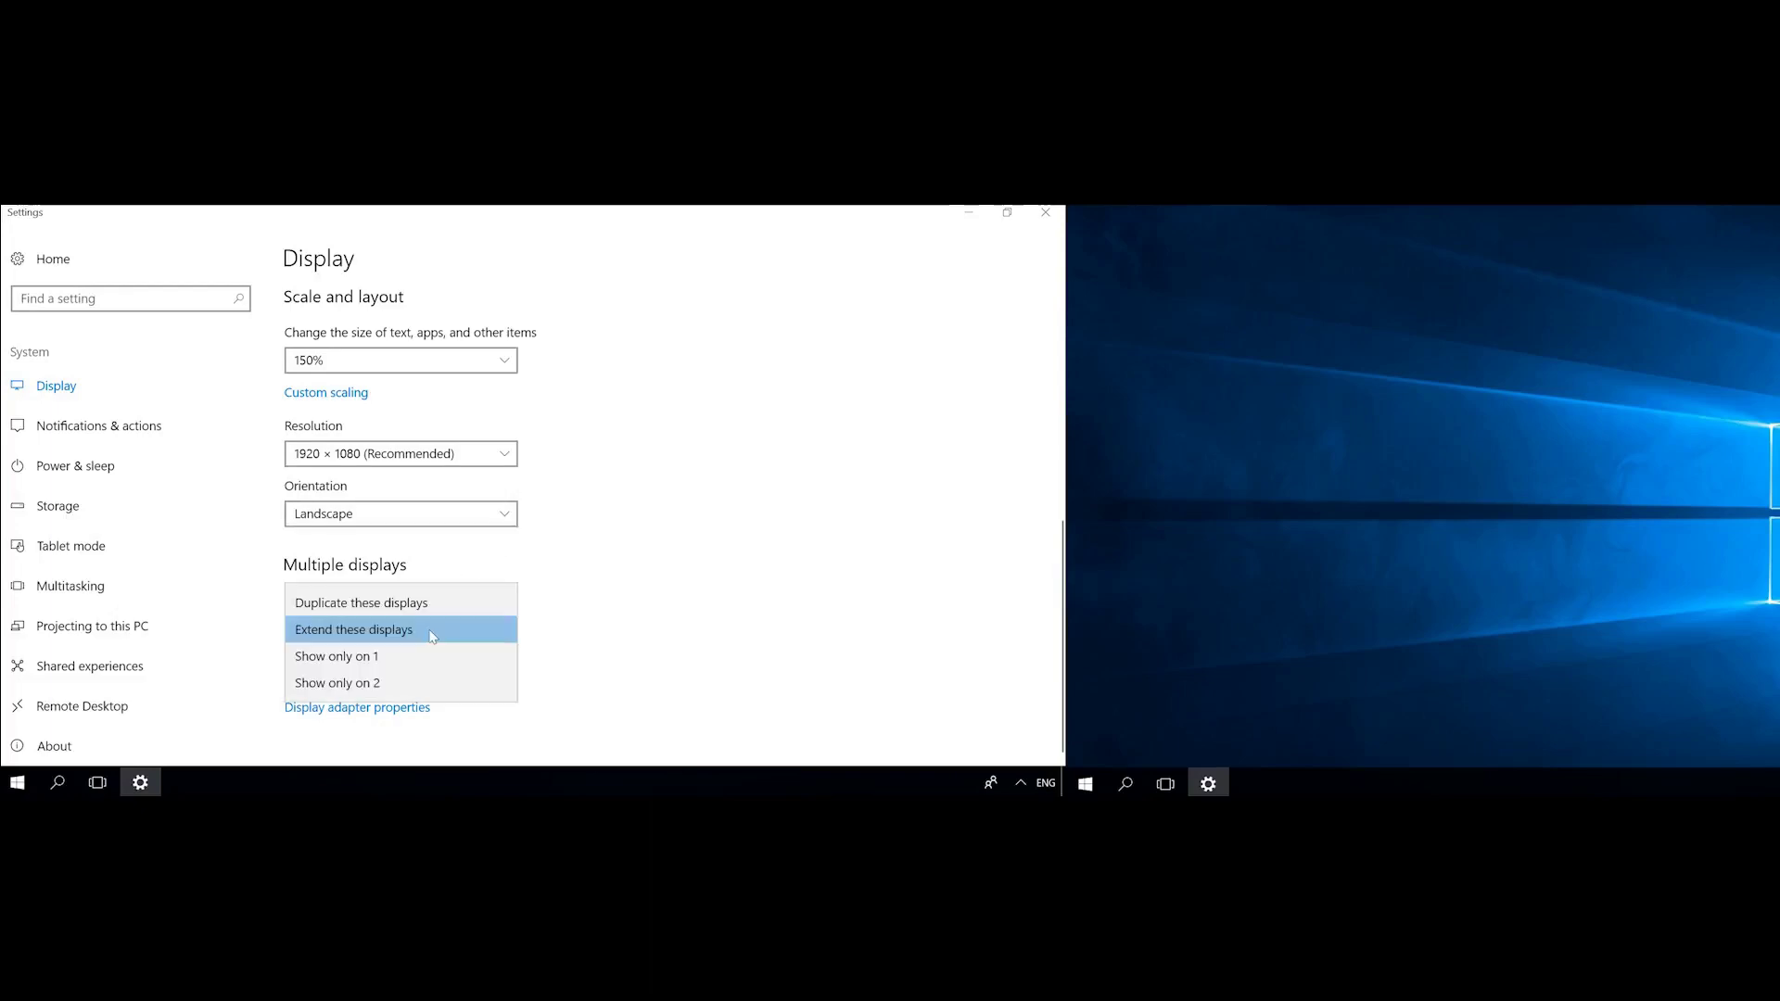
Keep the displays extended across both monitors and make this display the main display.
left_click(560, 594)
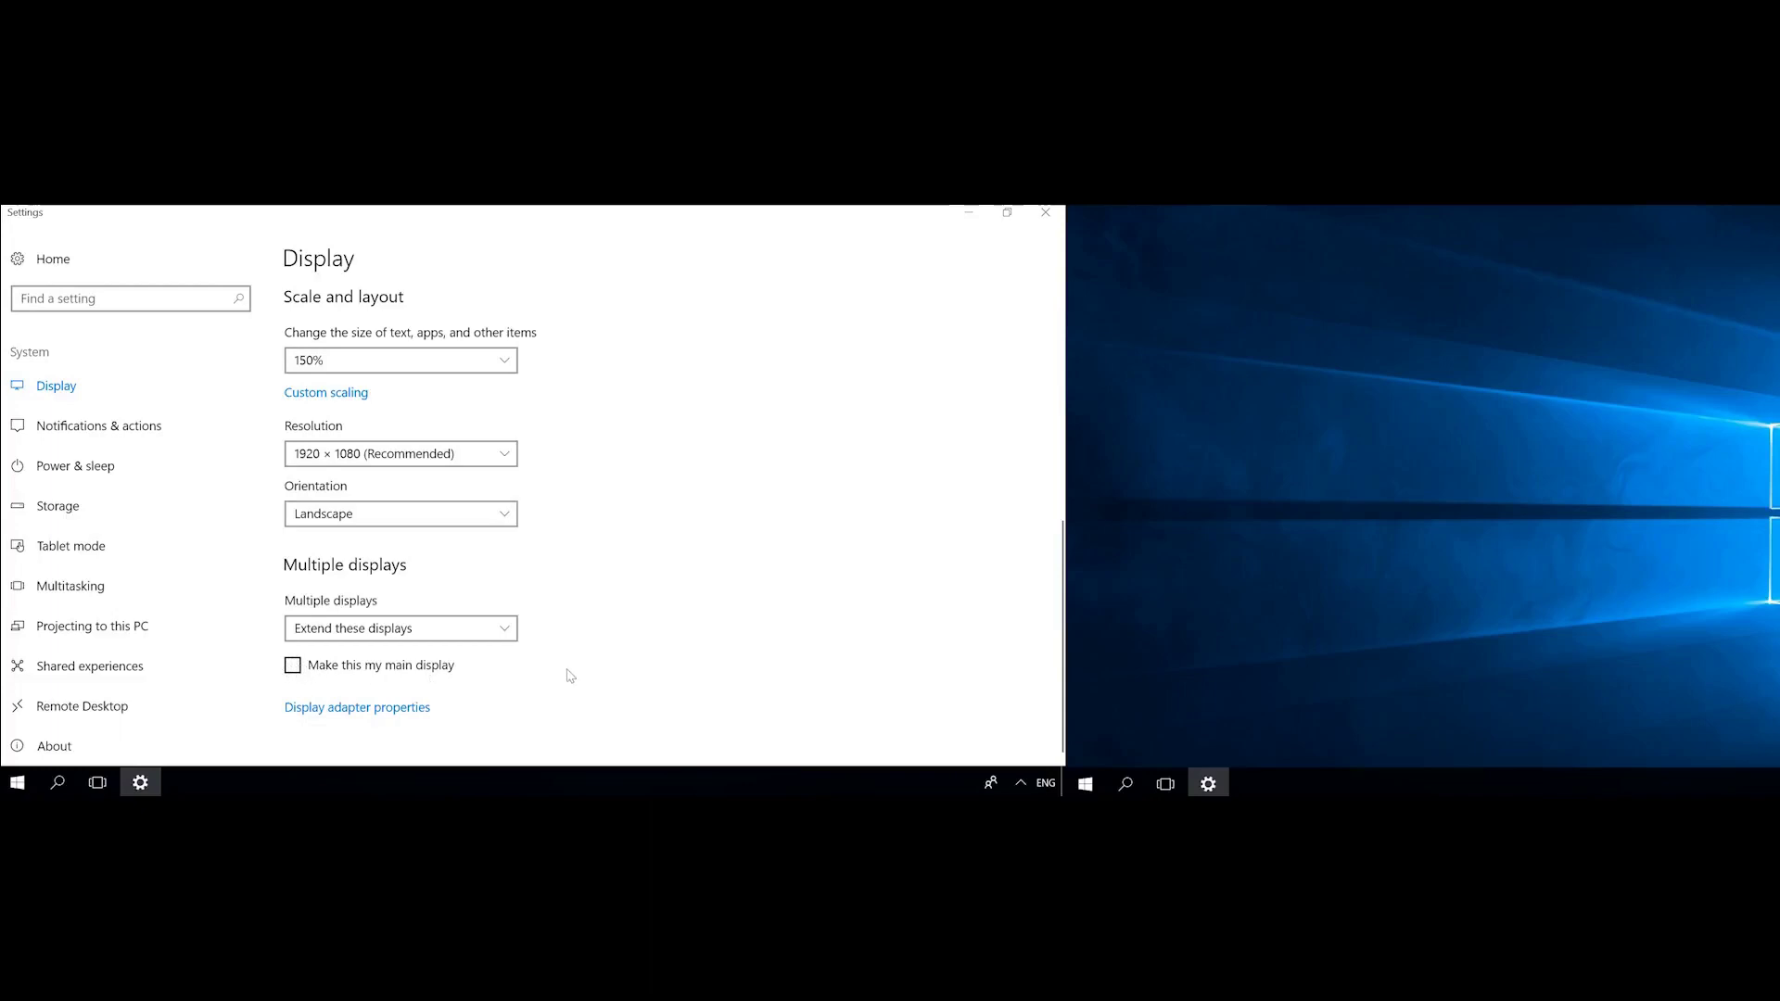
left_click_drag(1064, 624, 1074, 387)
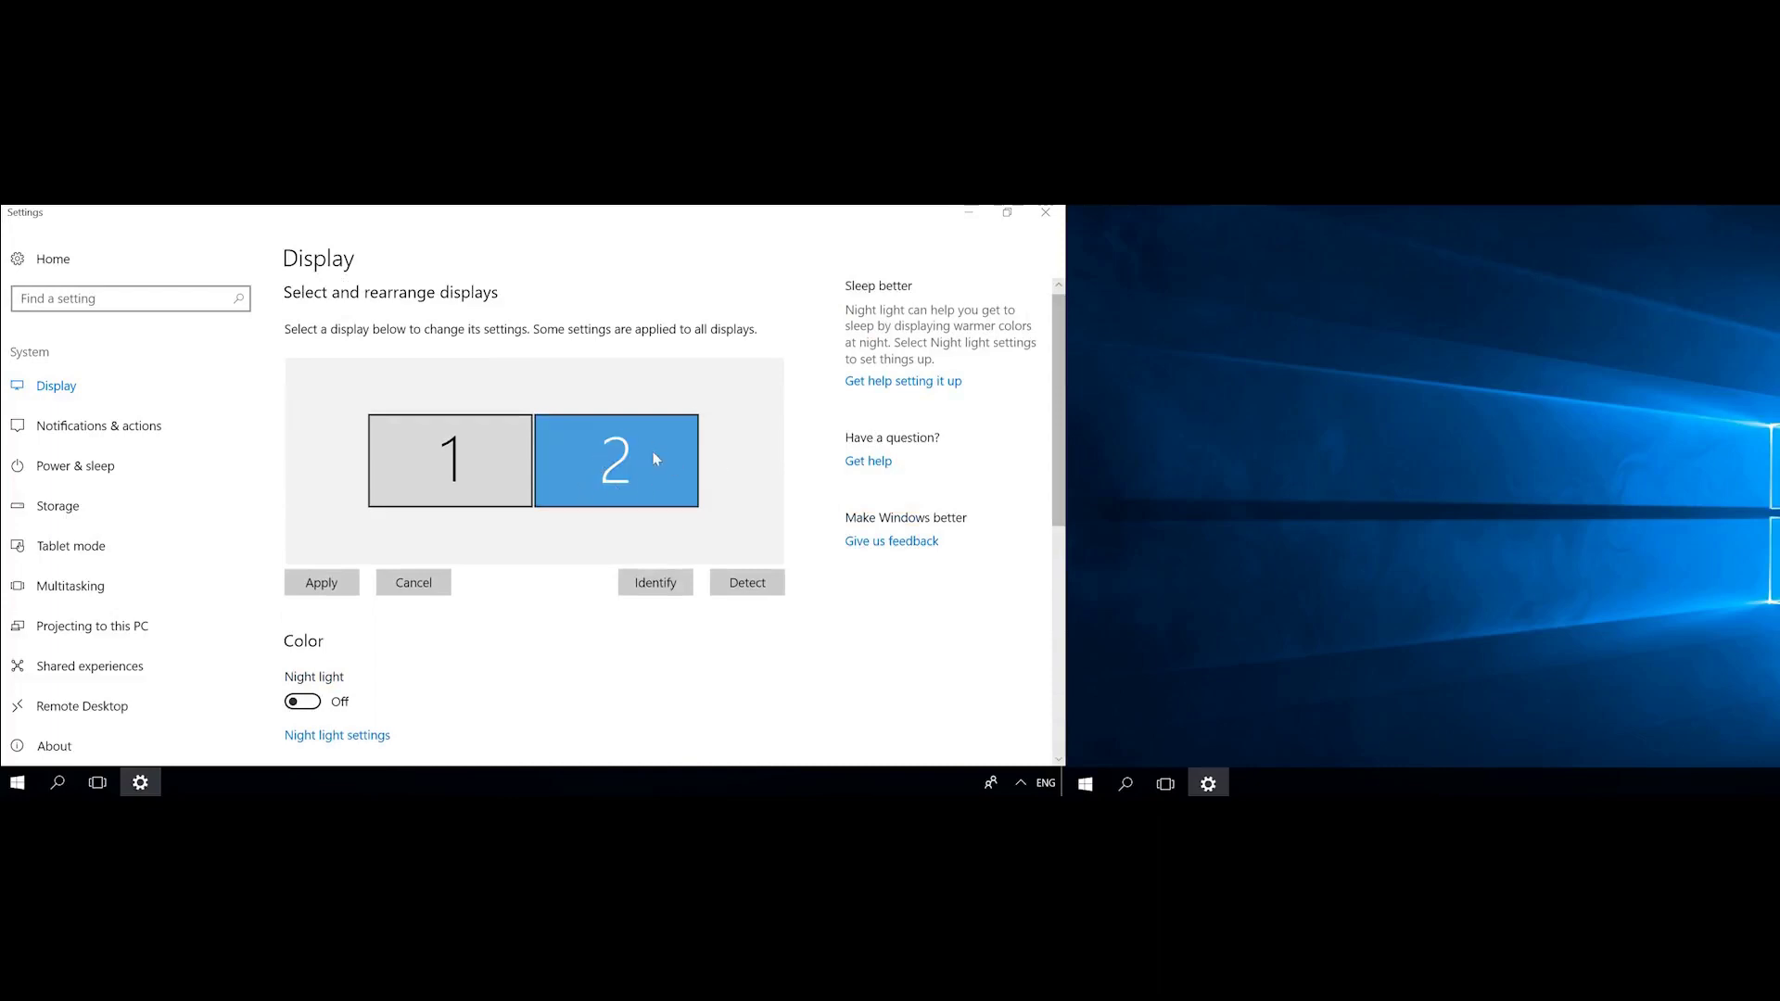
scroll(1038, 614, "down", 3)
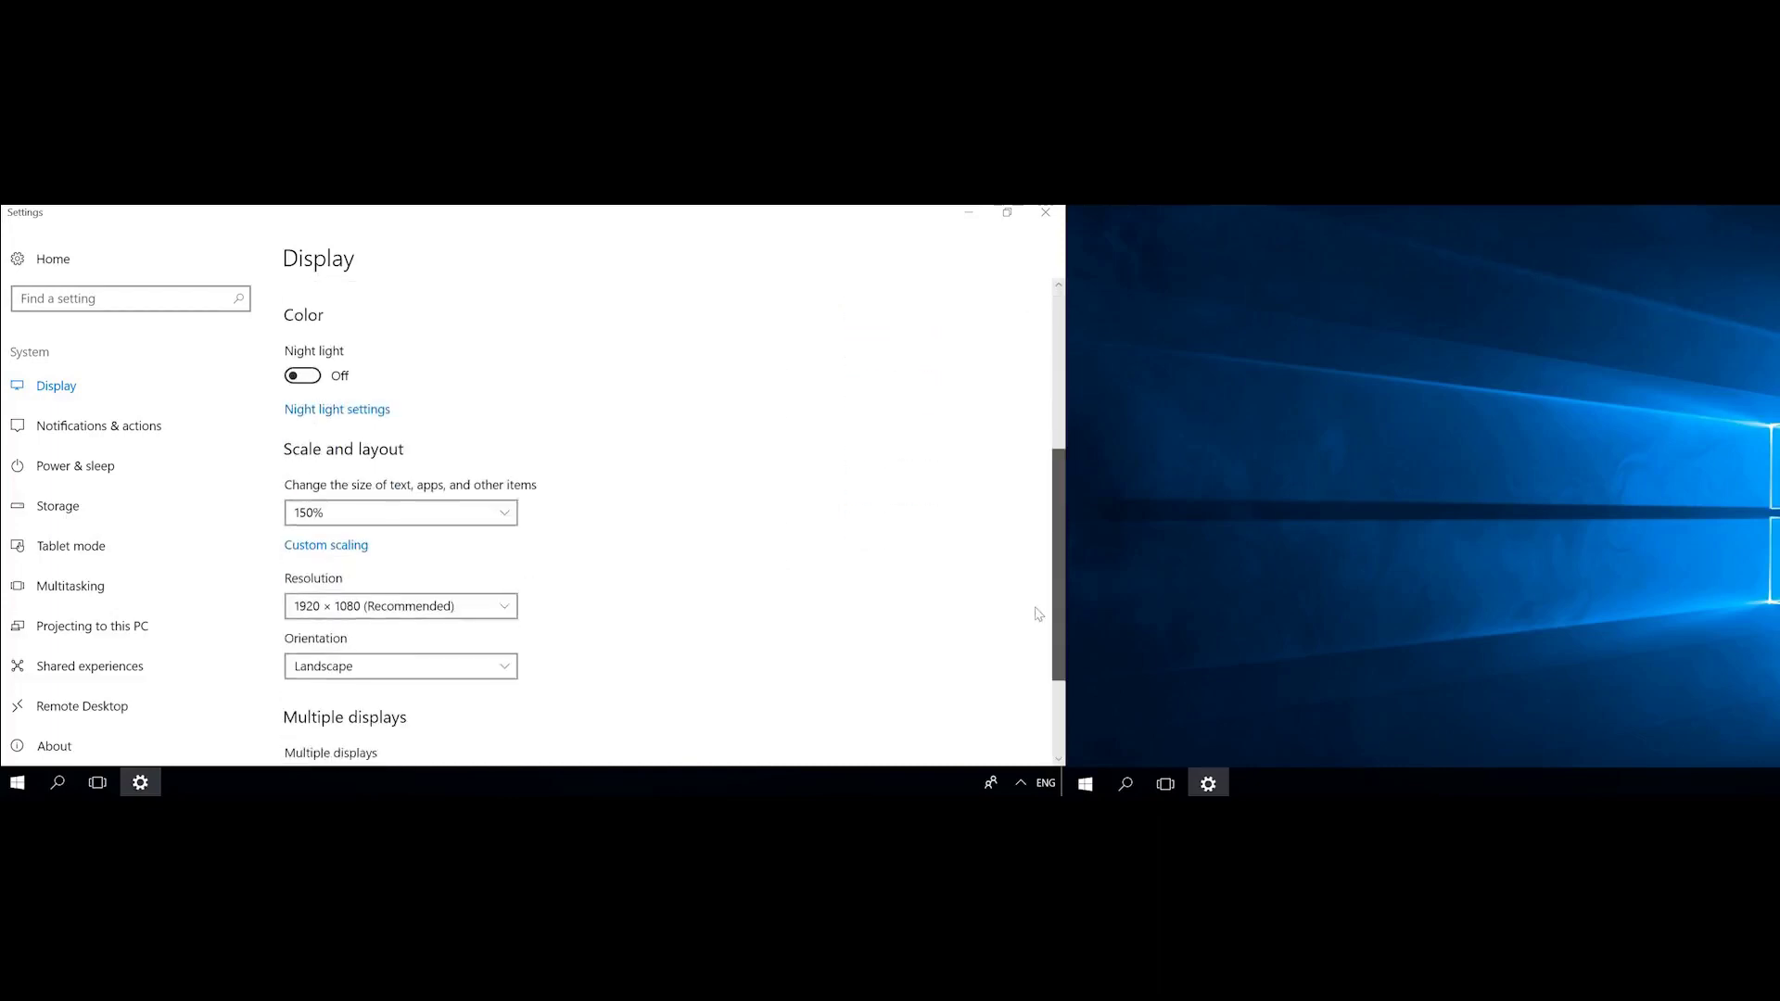
scroll(1038, 613, "down", 2)
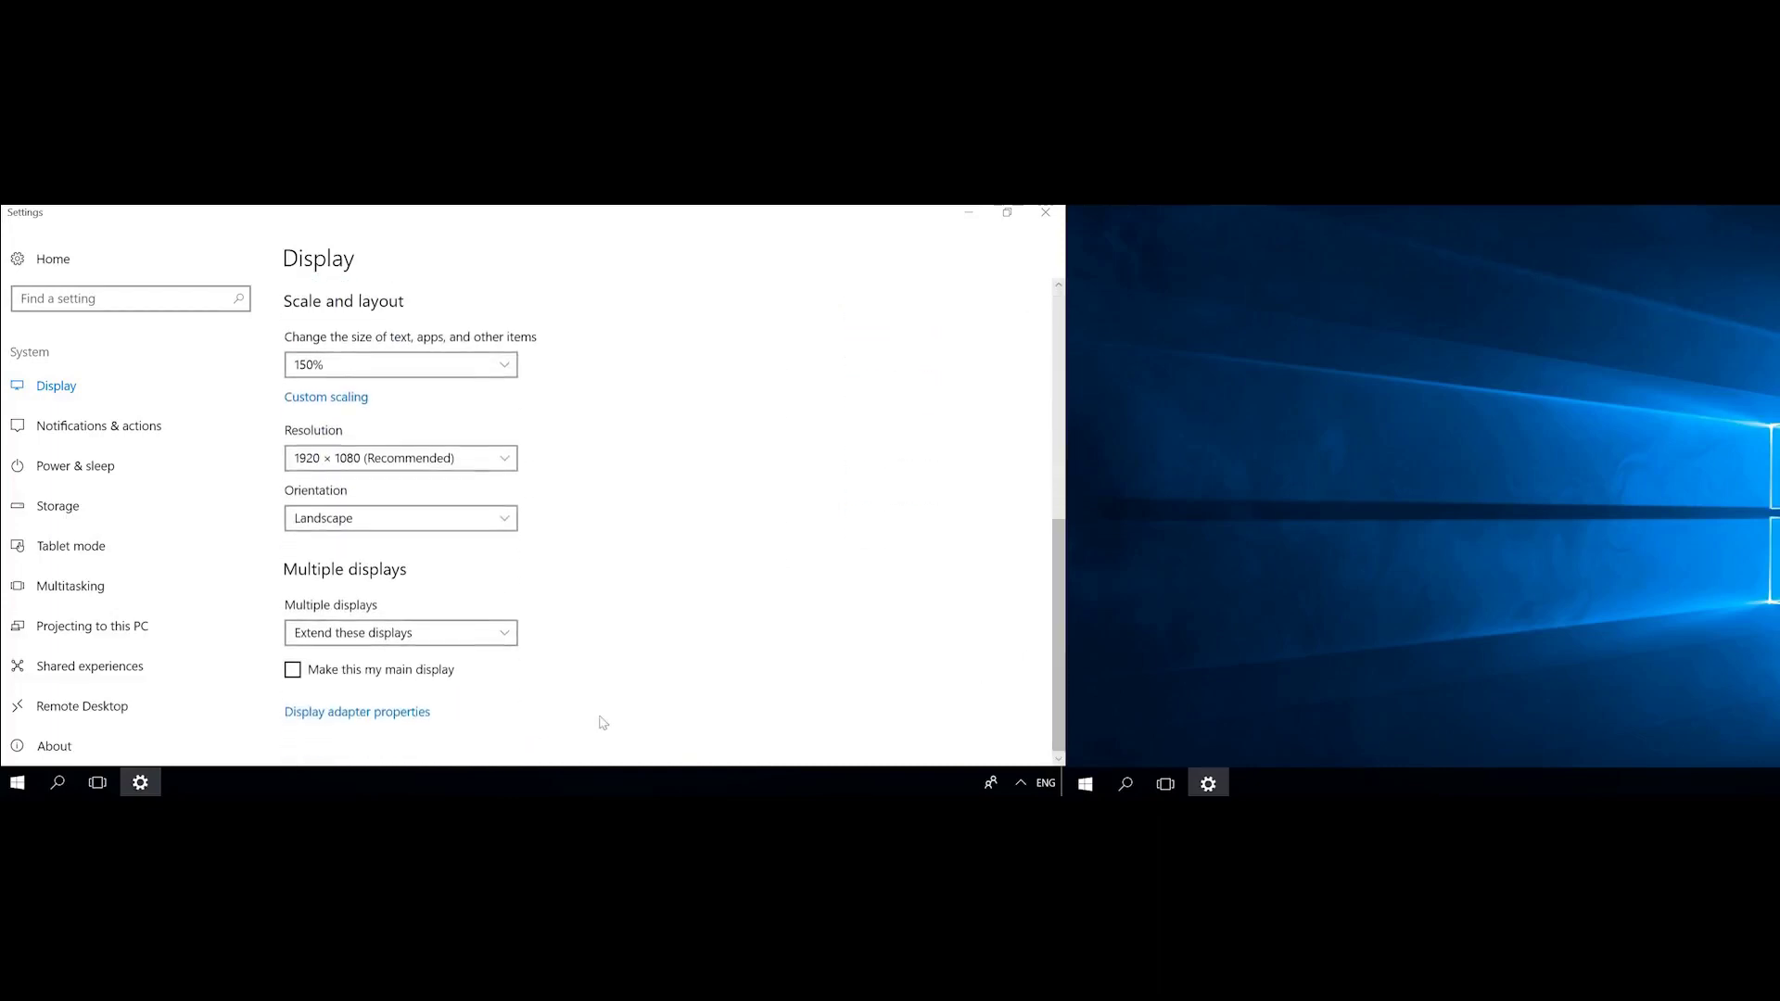
left_click(292, 669)
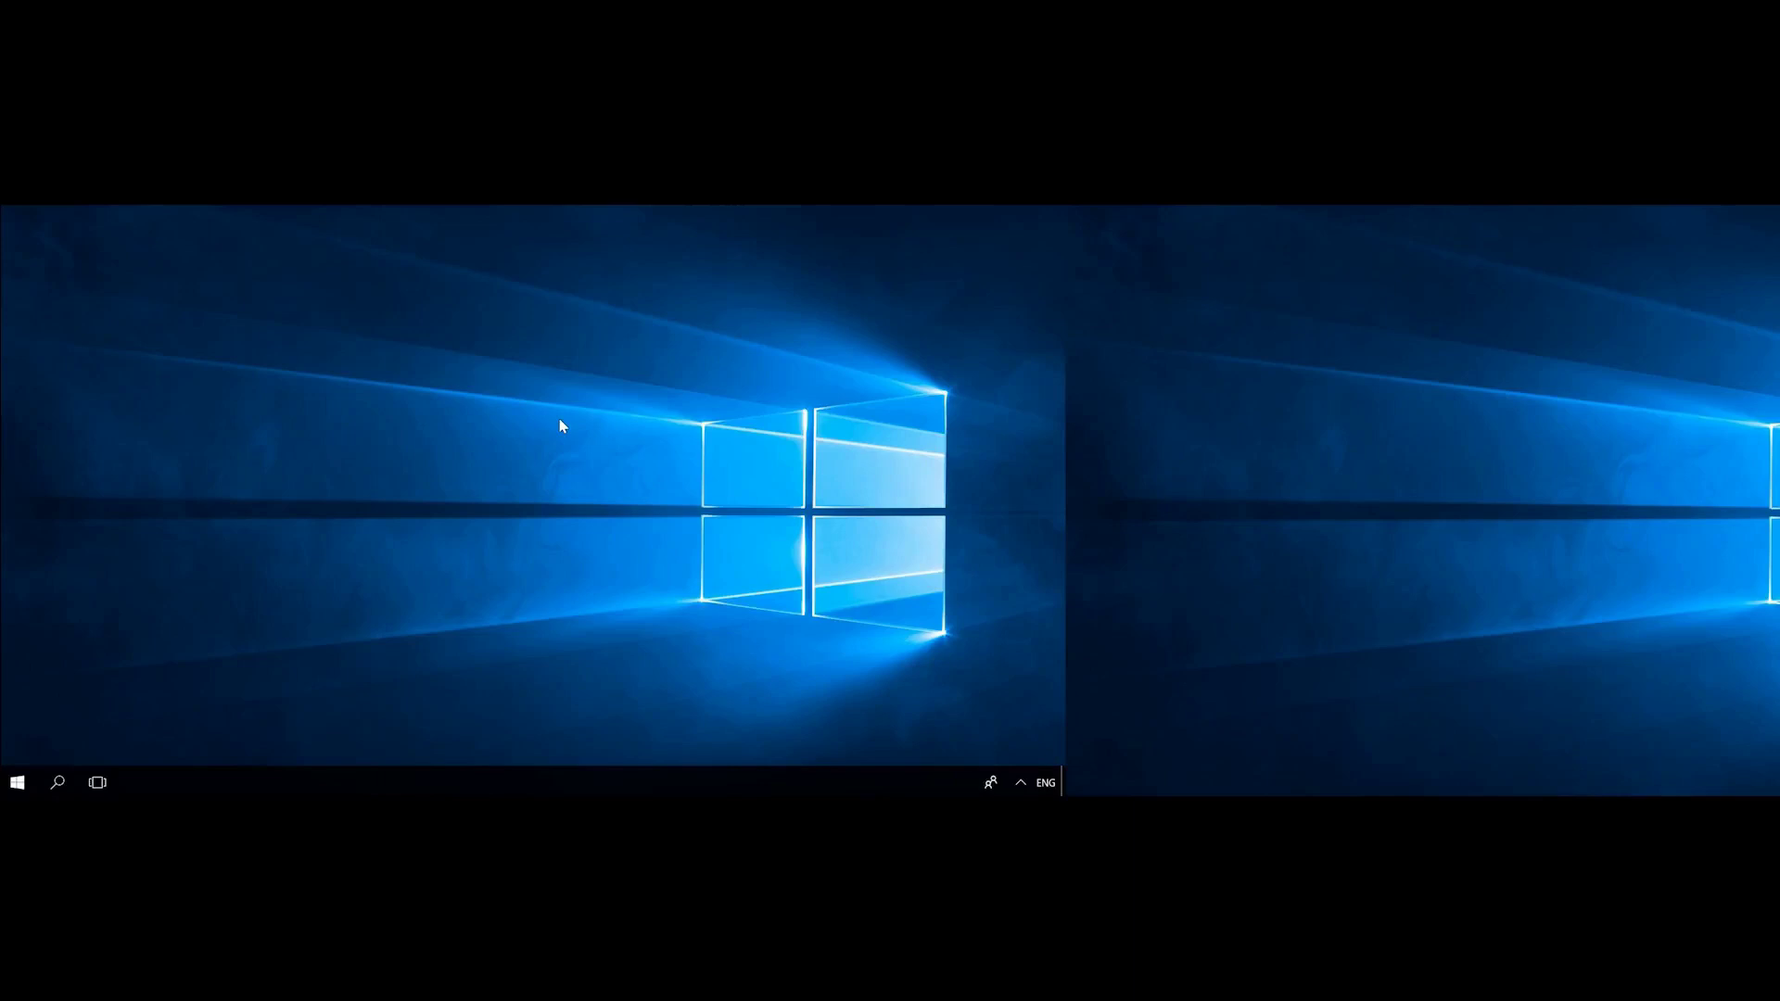
Turn on Show taskbar on all displays under Personalization > Taskbar settings.
left_click(16, 786)
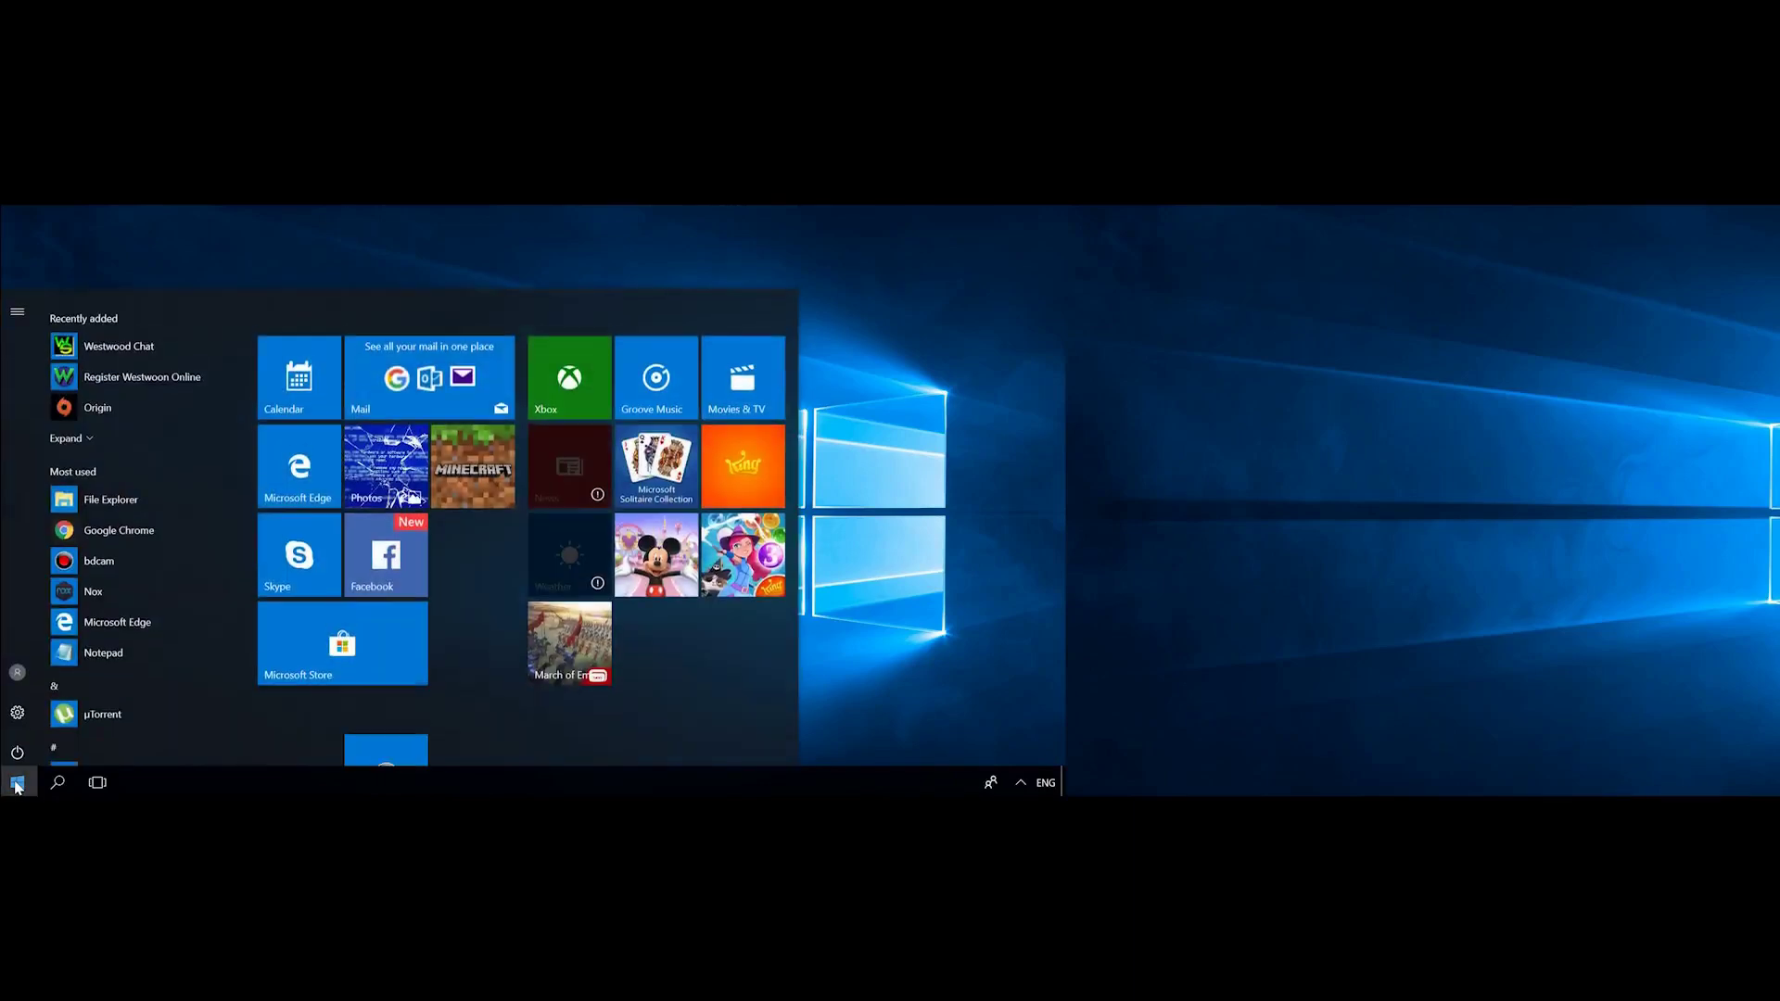
left_click(18, 707)
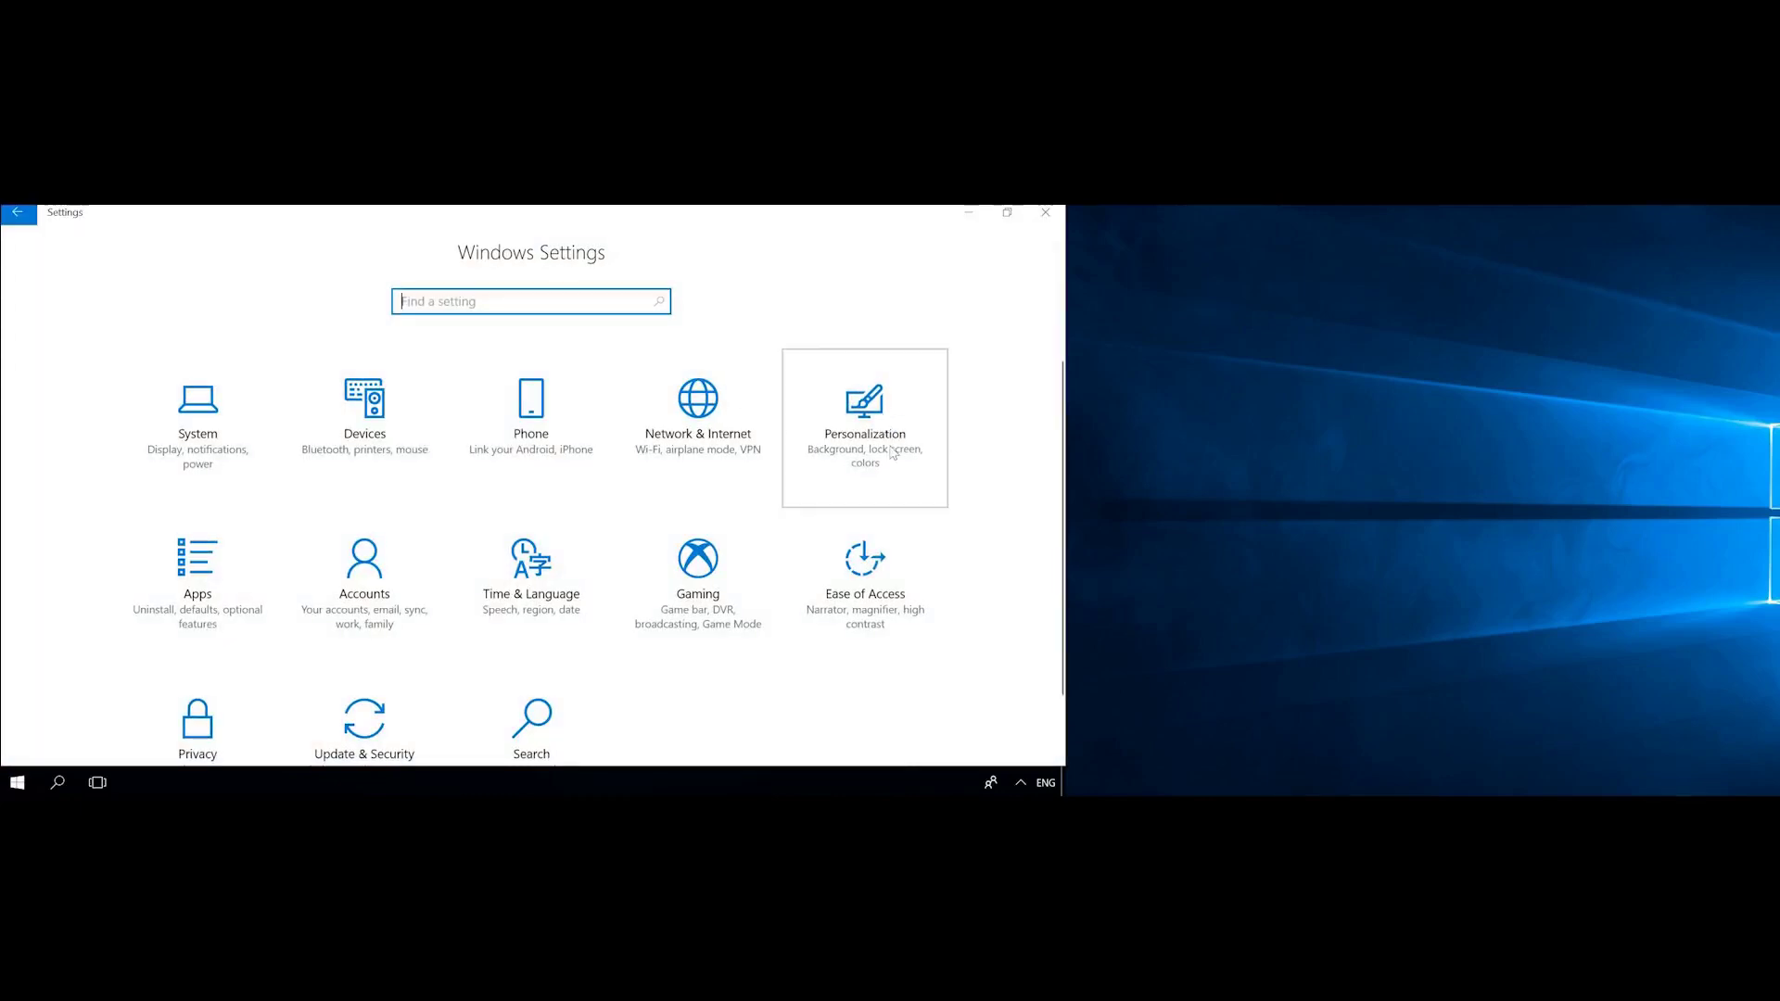
left_click(893, 453)
left_click(56, 586)
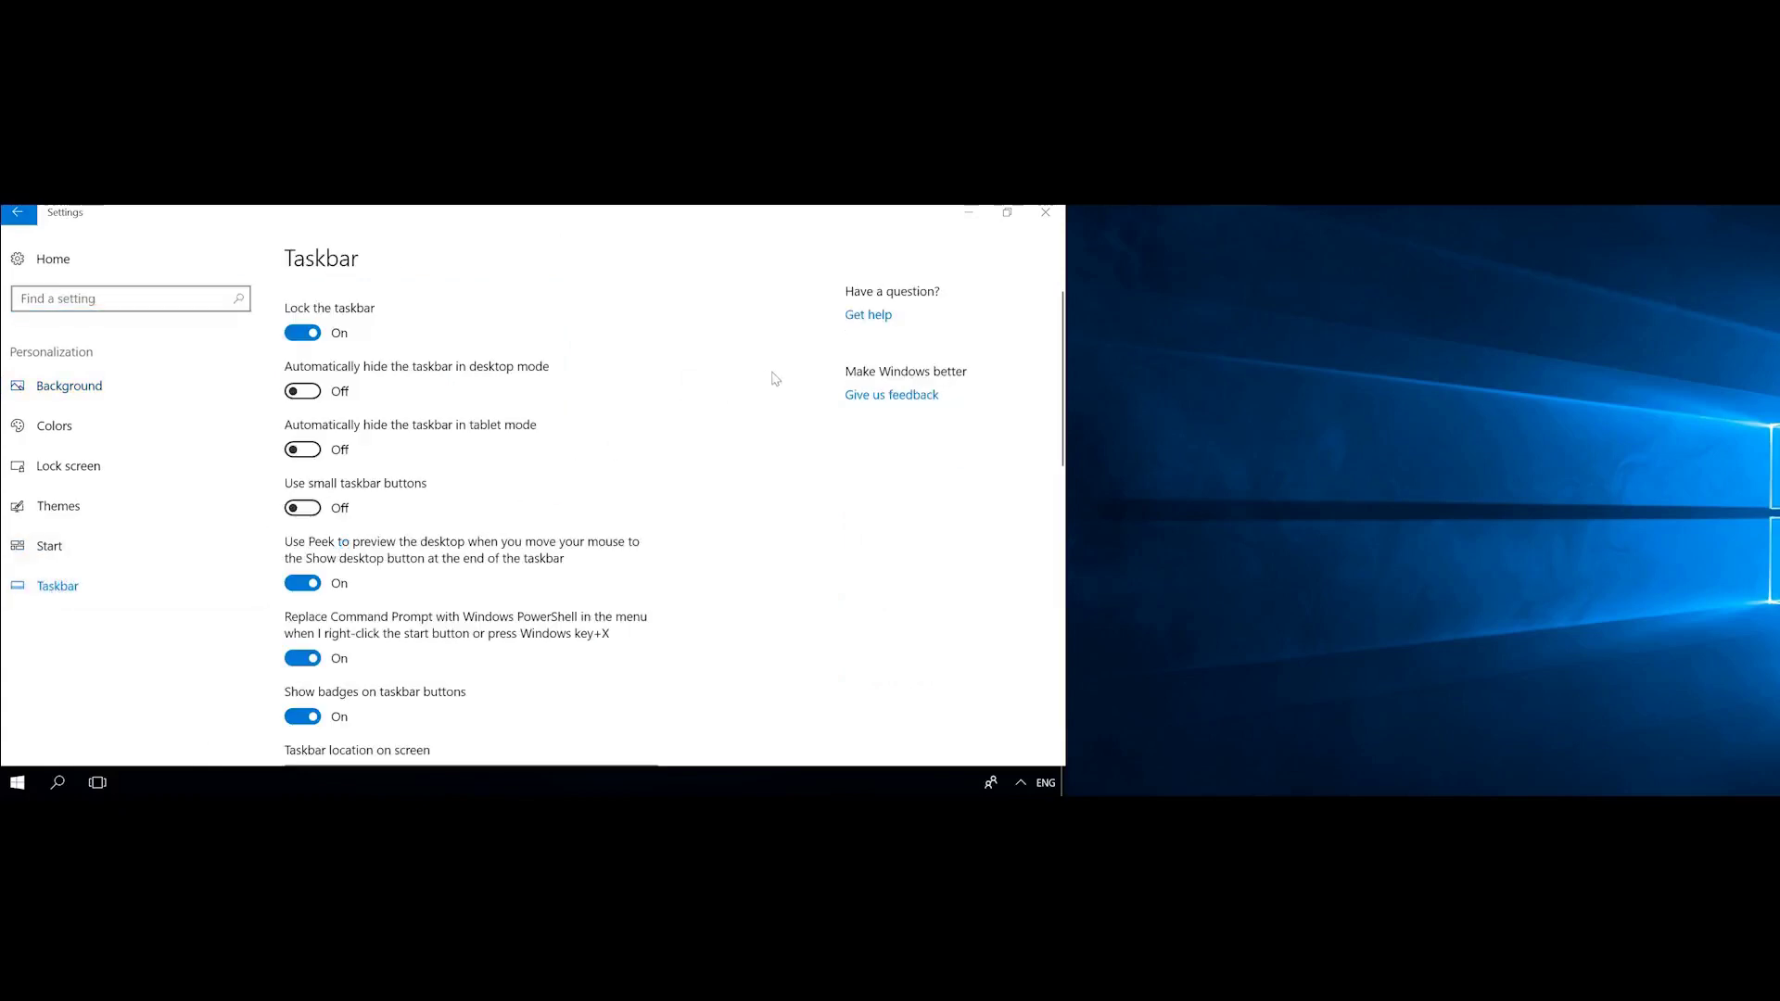
scroll(775, 378, "down", 10)
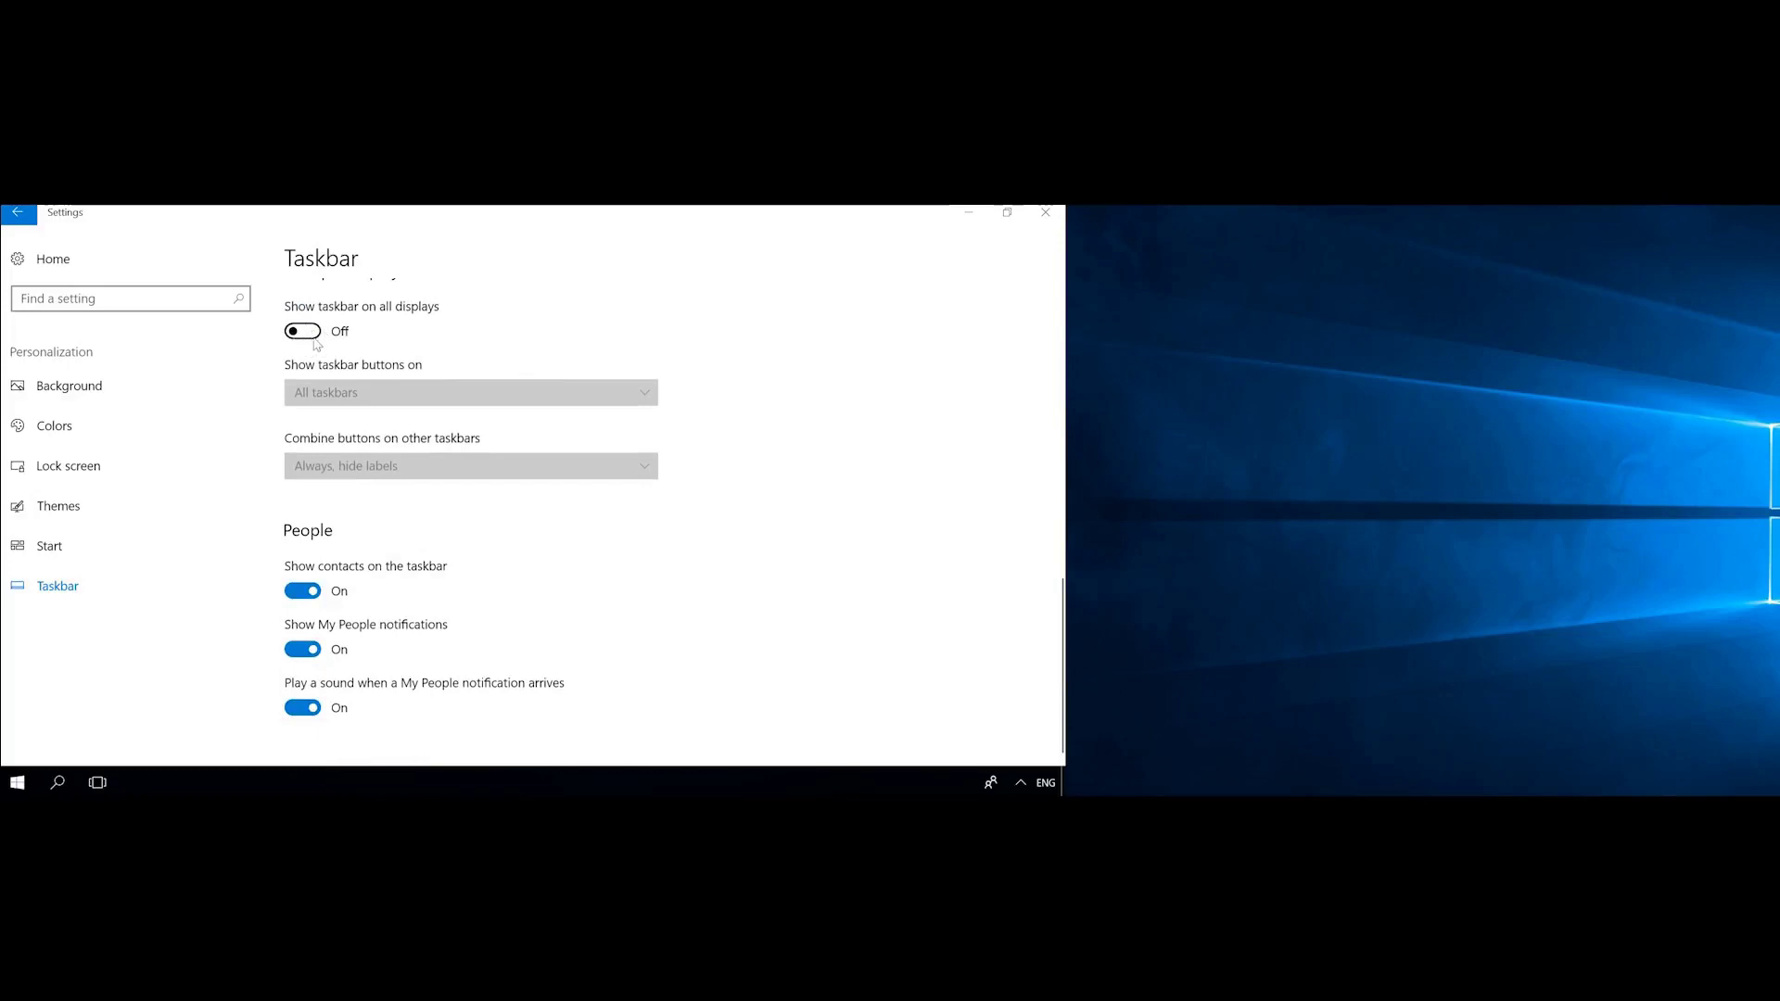
left_click(306, 336)
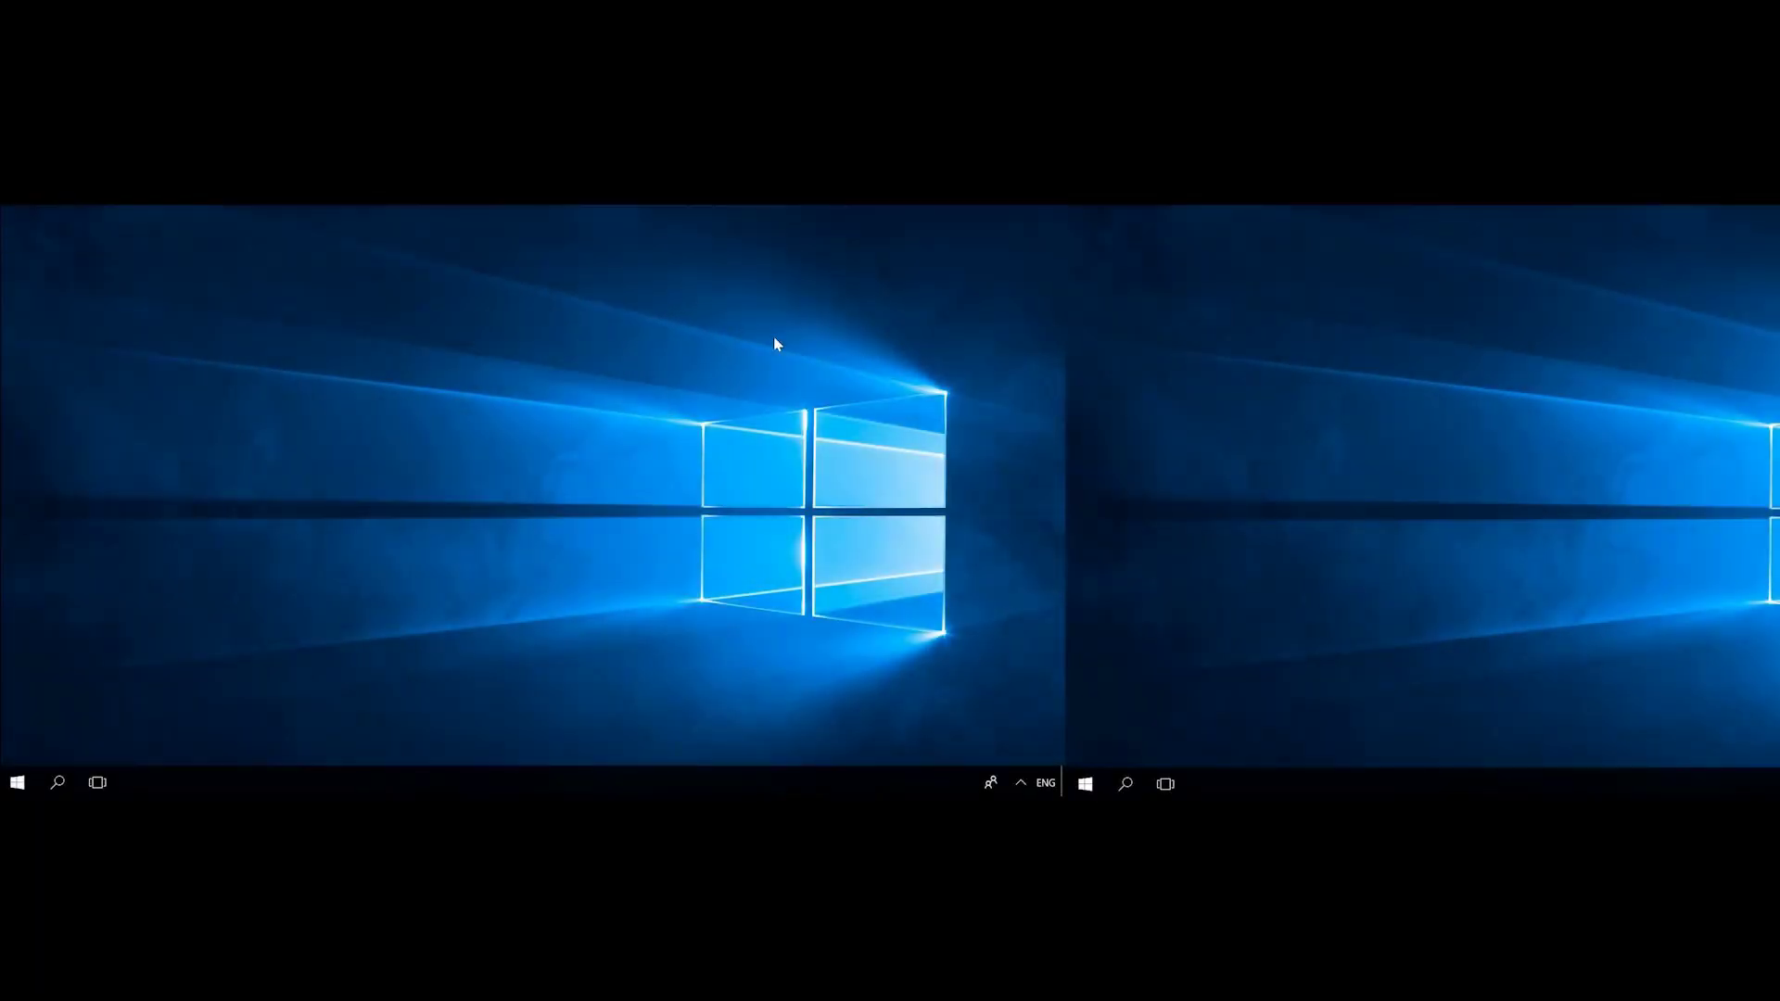
key("super+p")
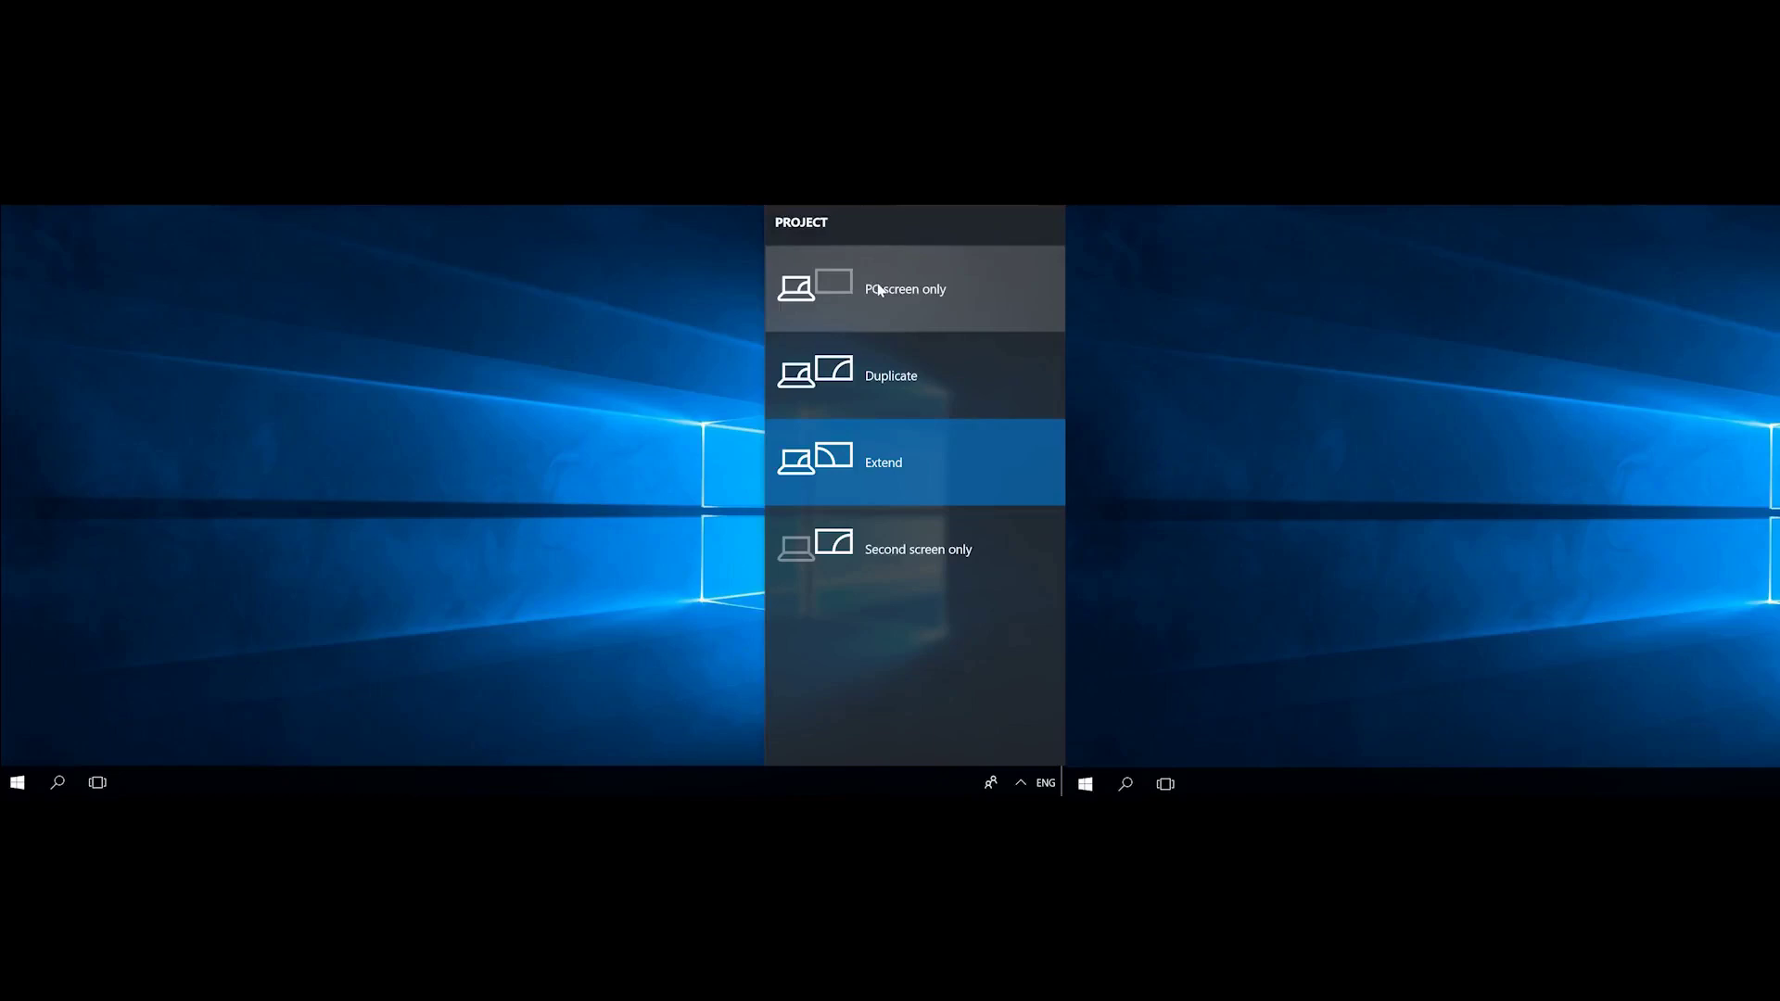
Close the projection panel, then set the beach picture as monitor 2's wallpaper via Personalize.
left_click(876, 549)
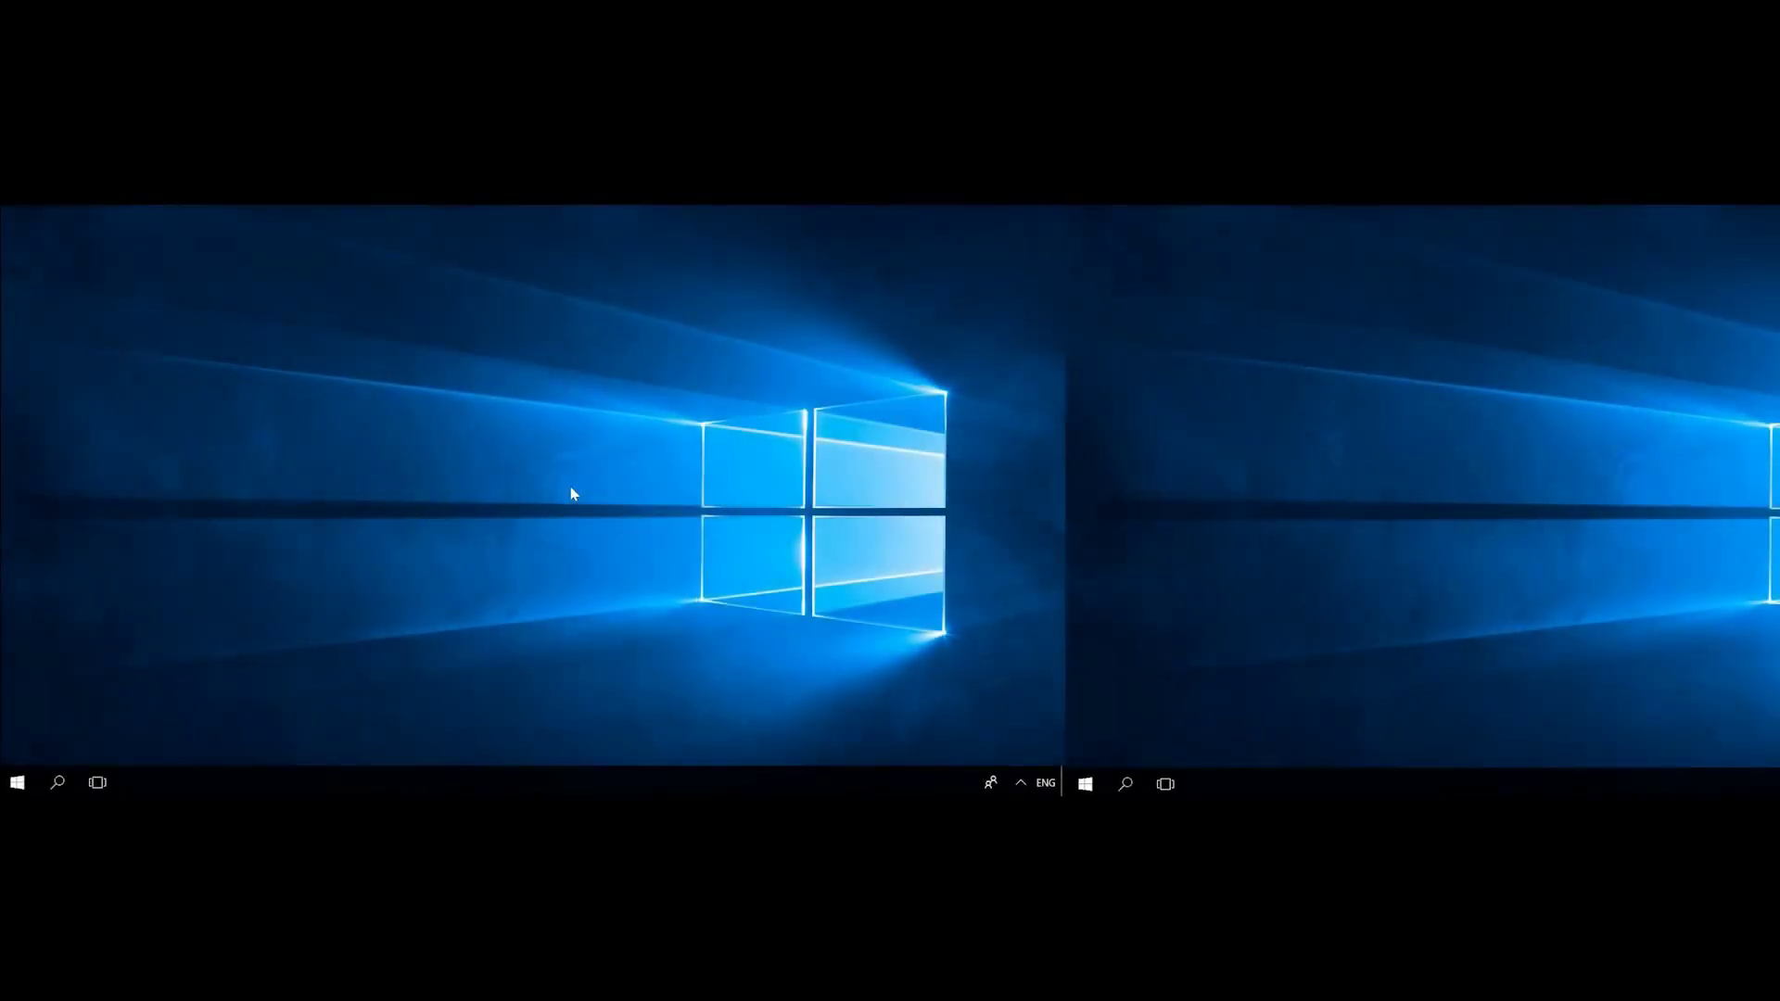
right_click(572, 493)
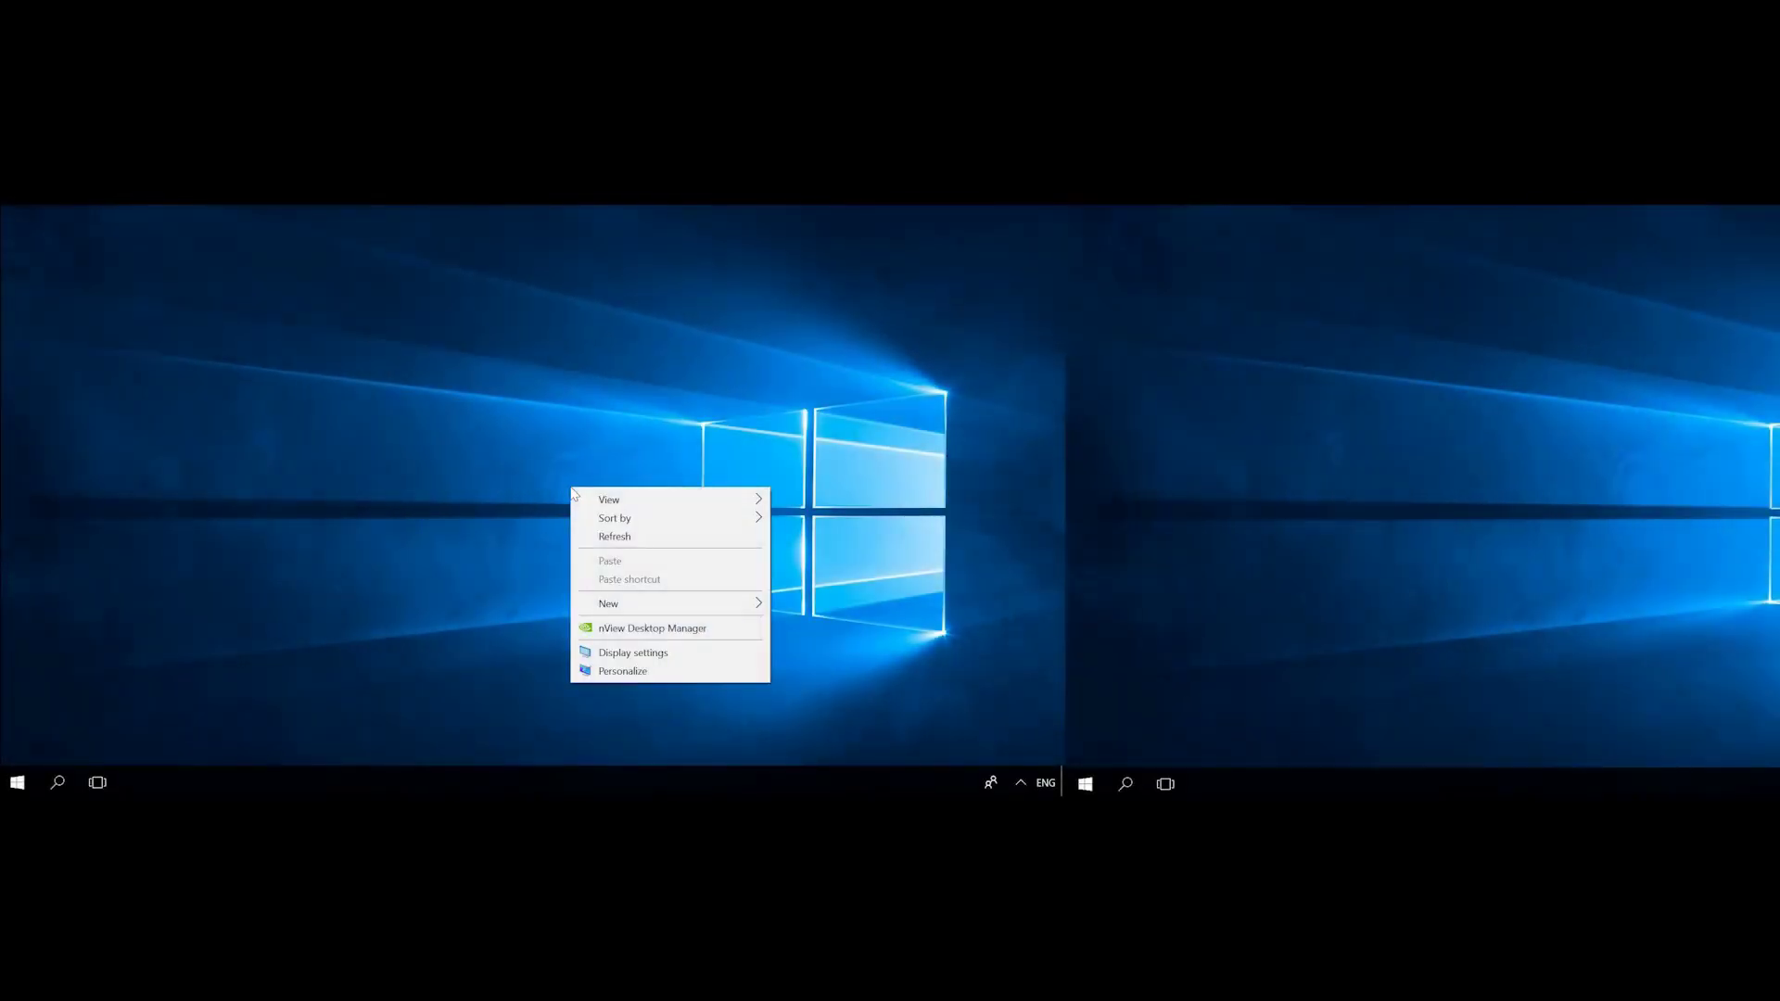
left_click(614, 674)
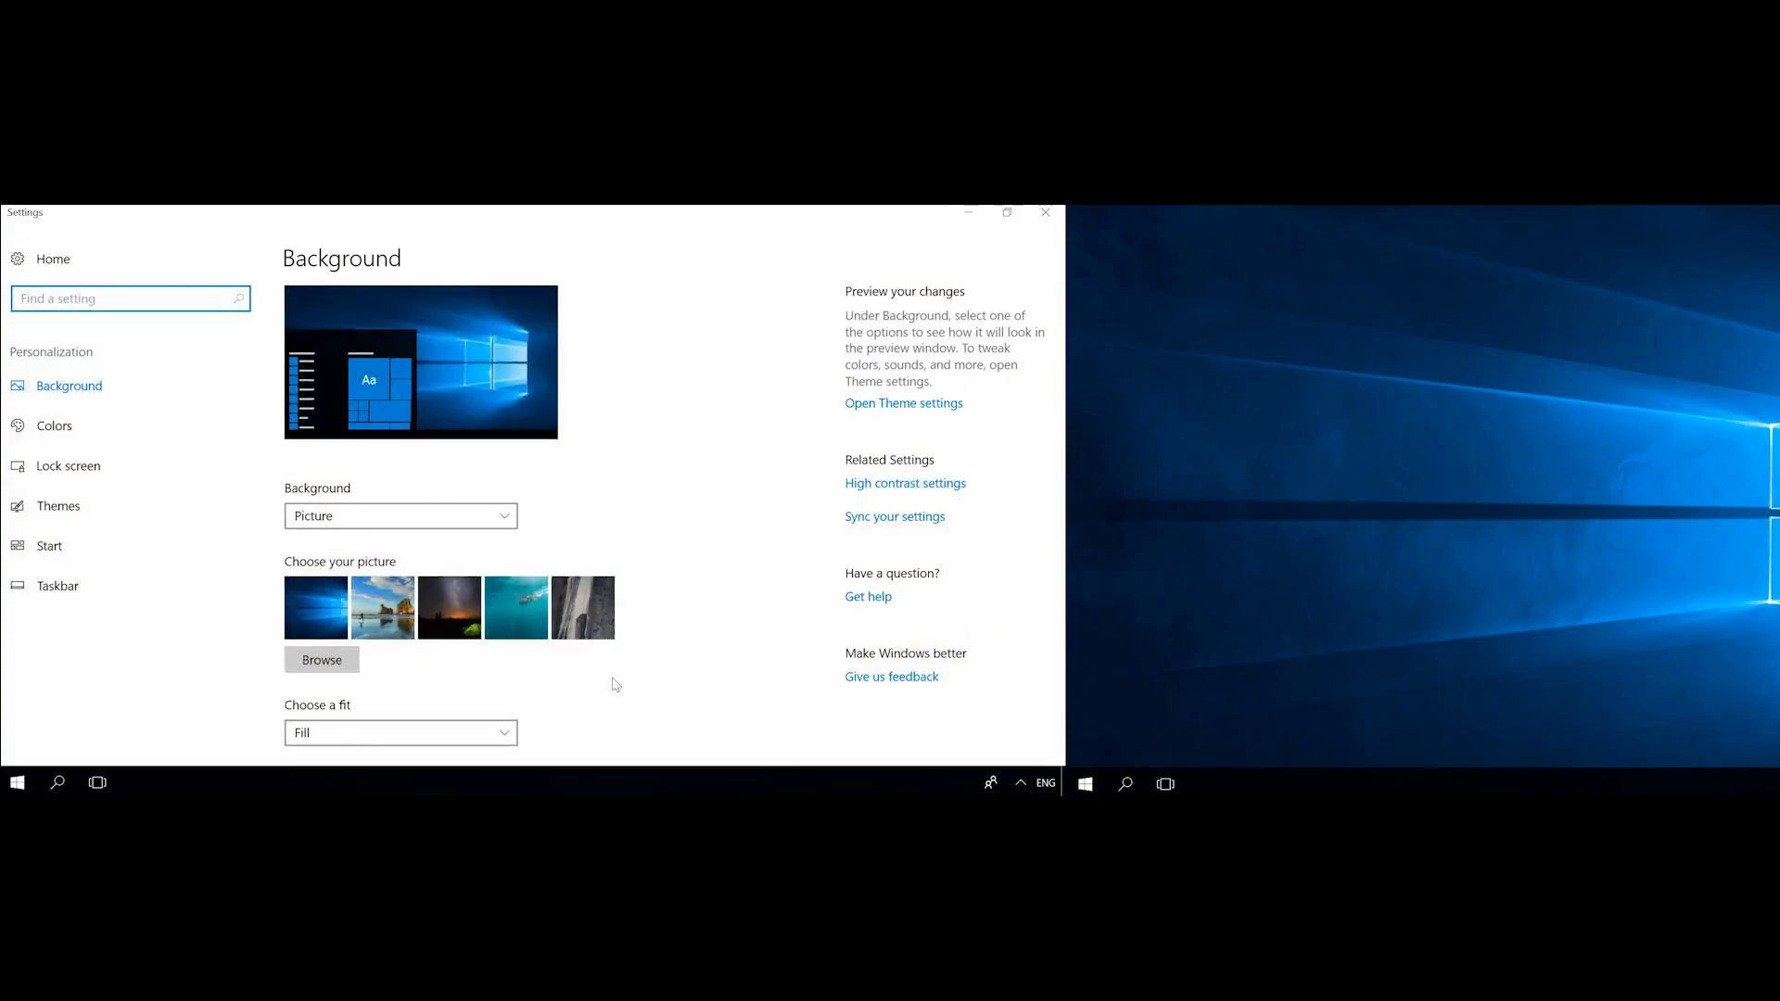
right_click(379, 618)
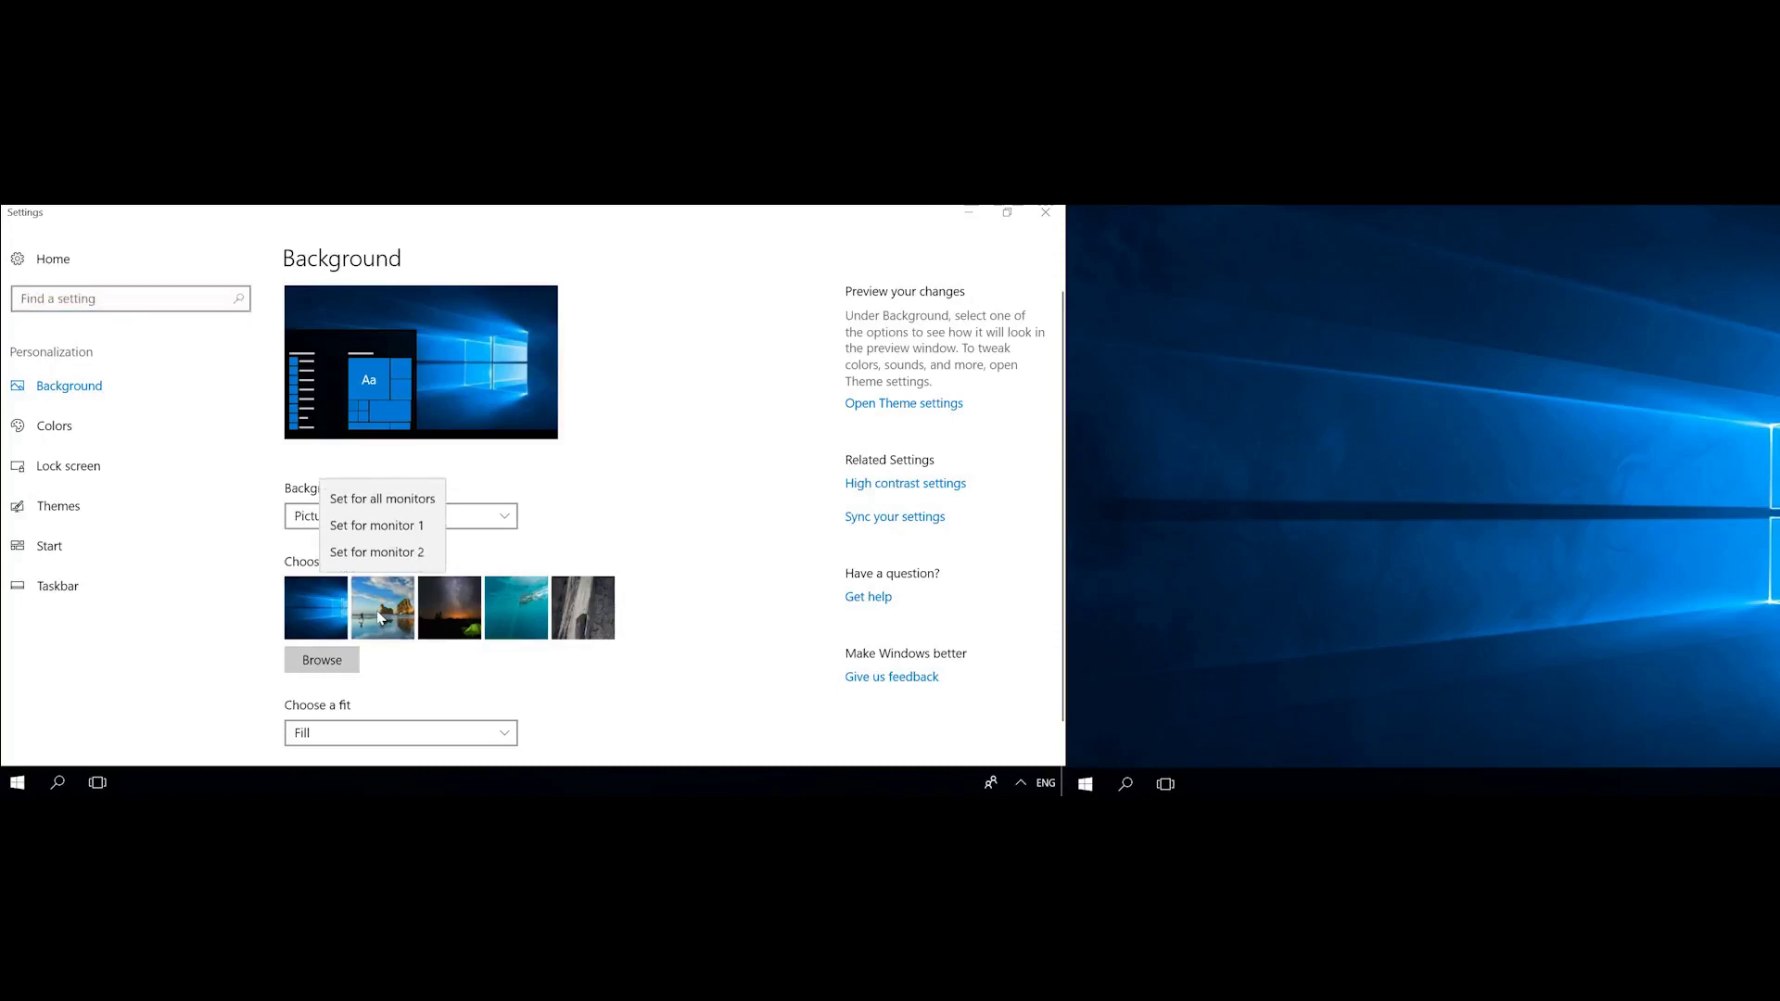
left_click(393, 554)
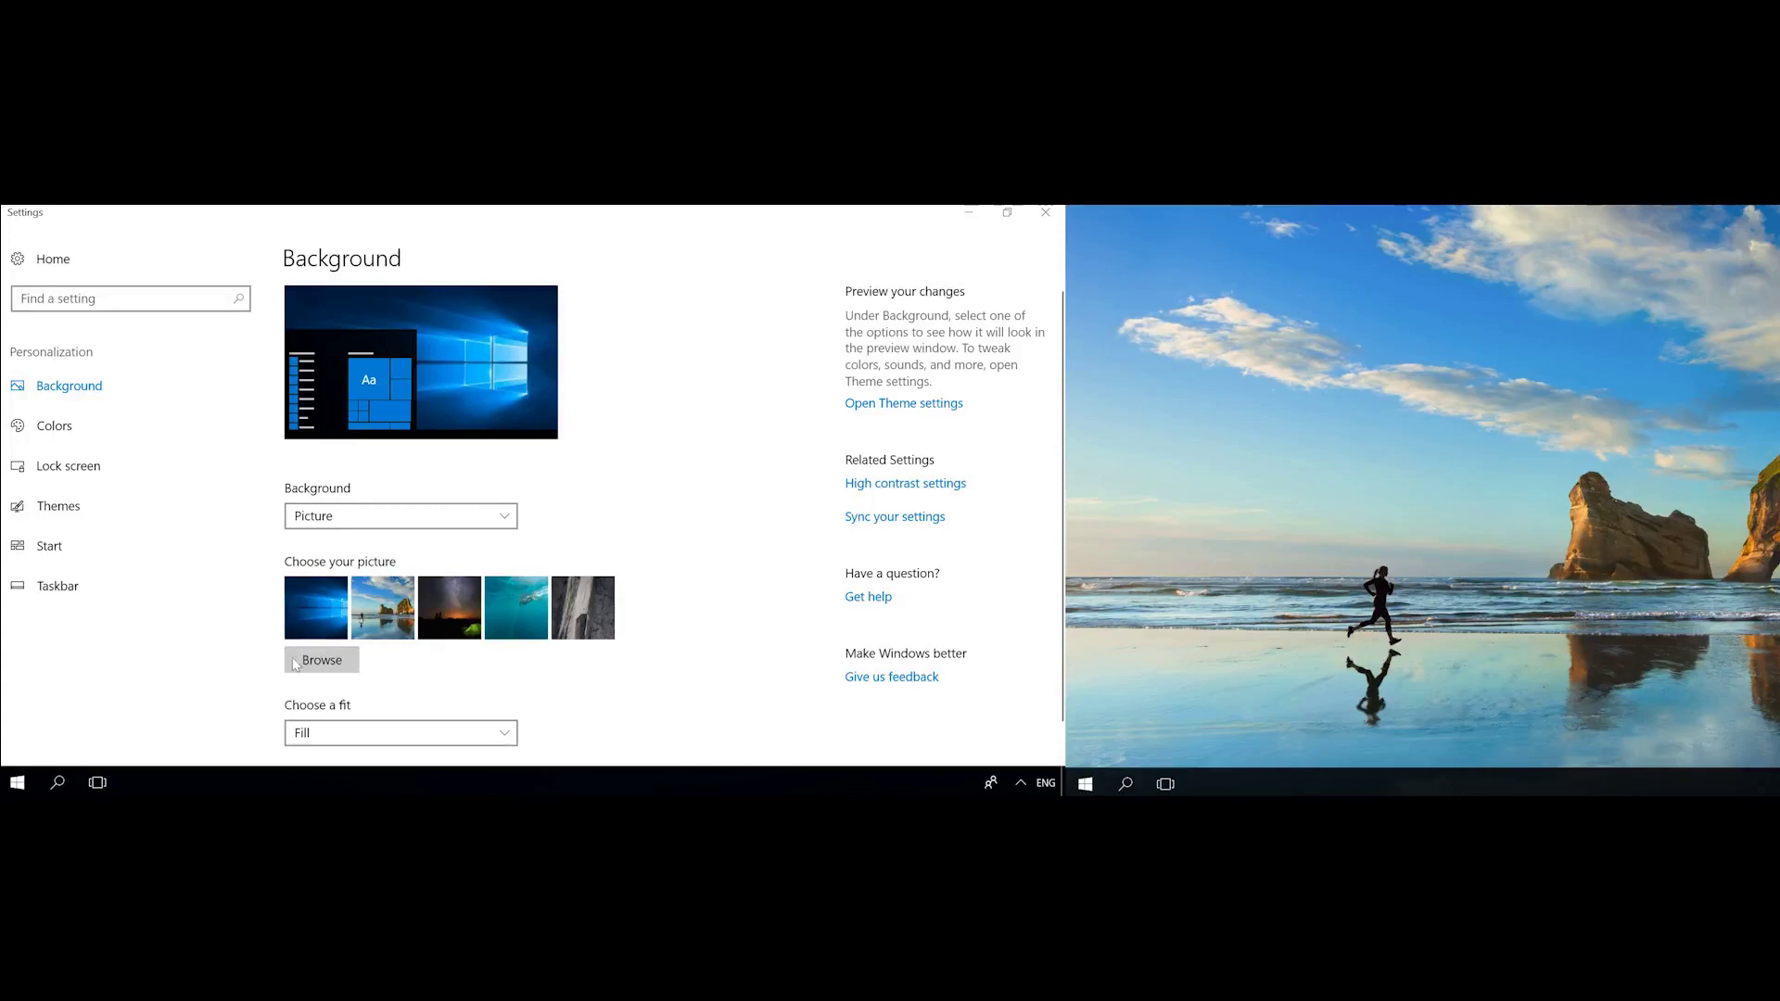
Browse to the Pictures folder and apply 19550_en_1.jpg as the desktop wallpaper.
left_click(328, 664)
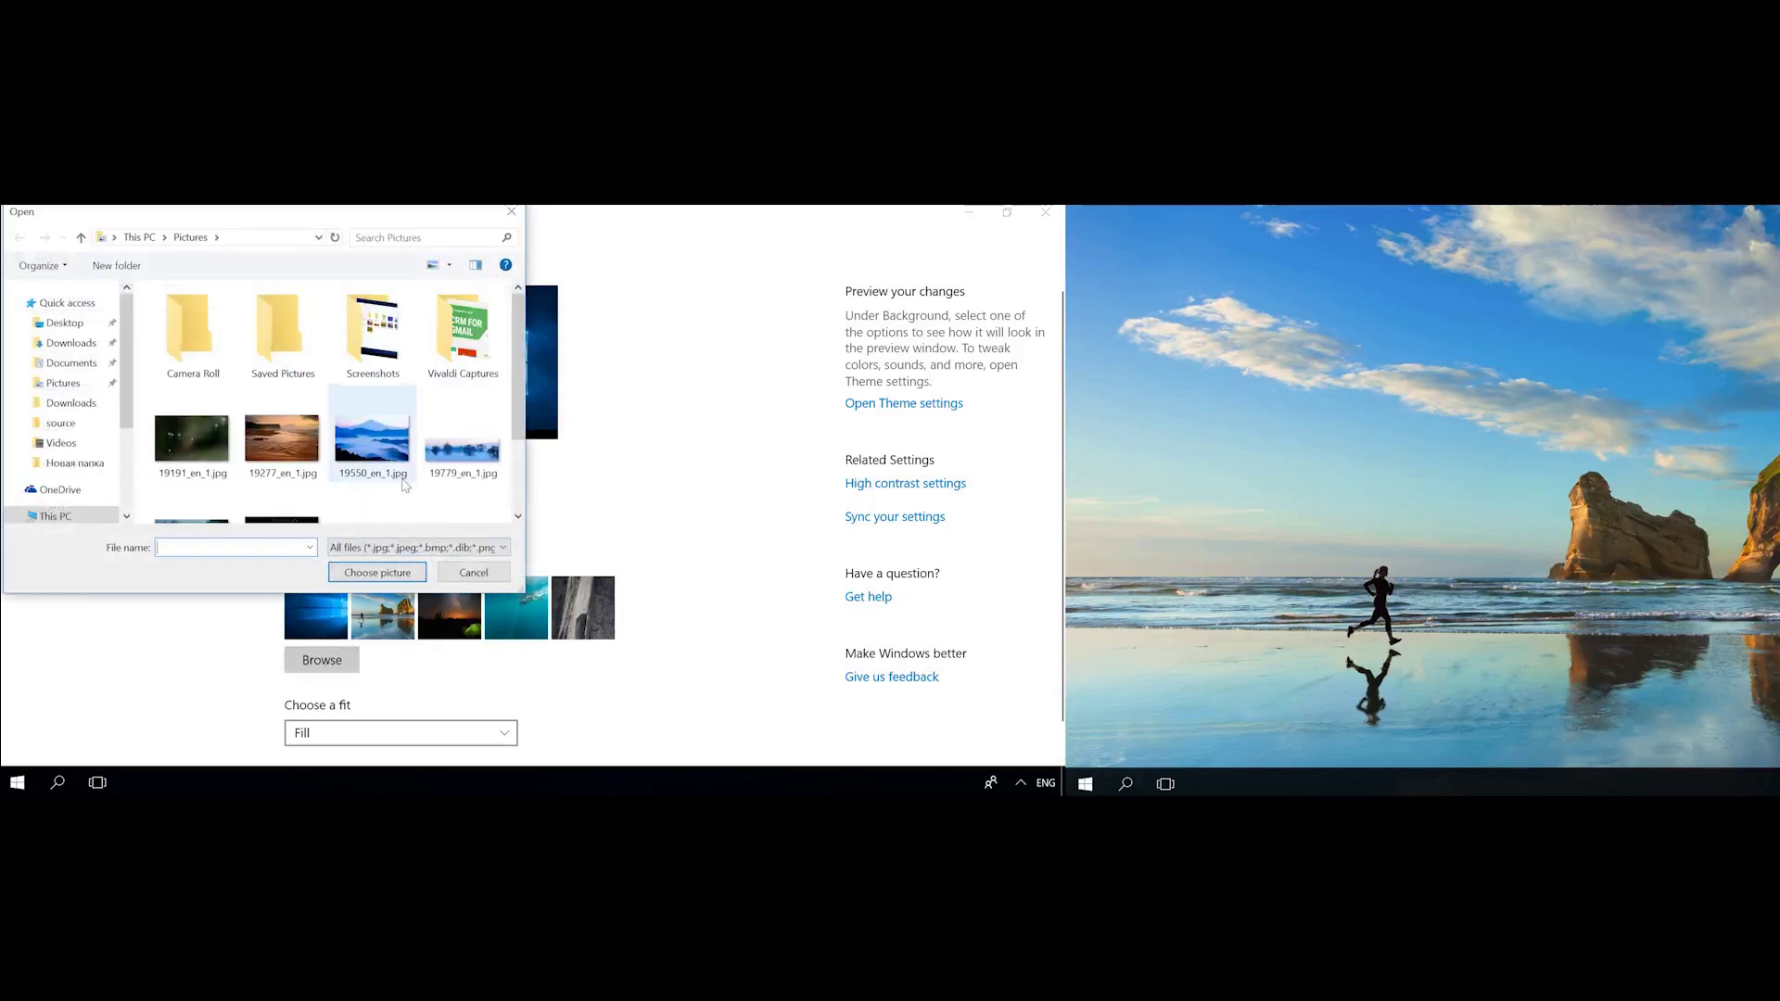
left_click(373, 454)
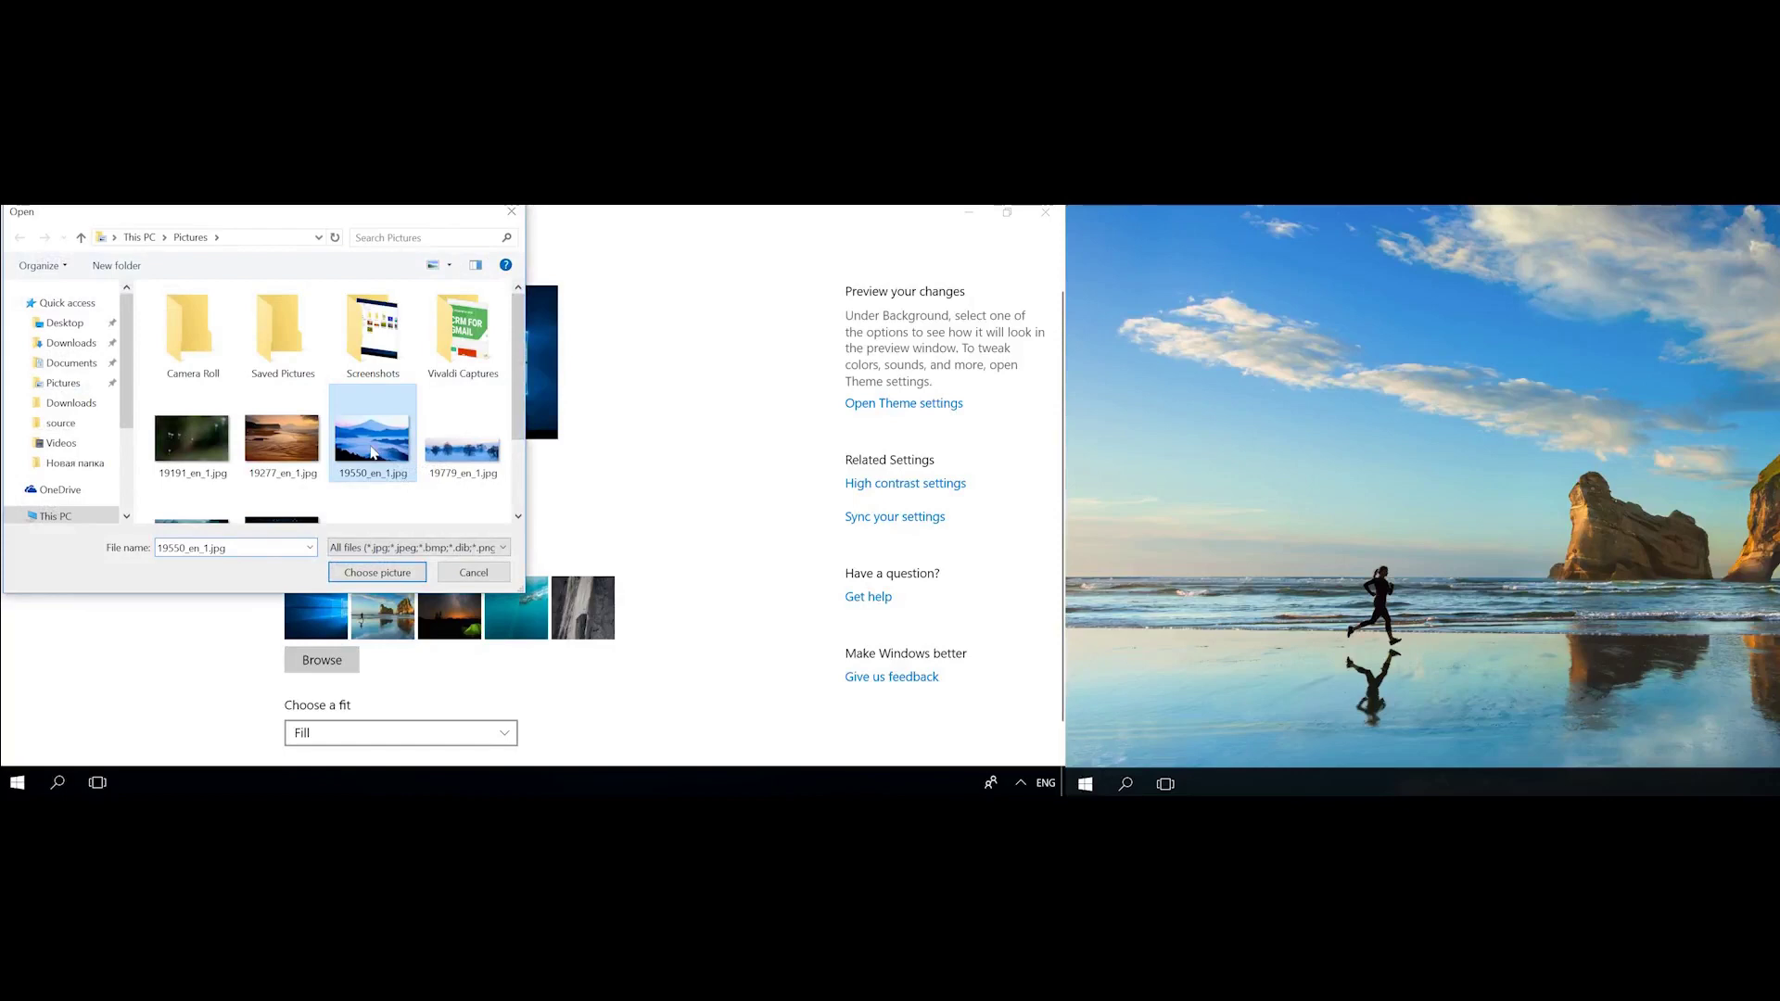
left_click(377, 573)
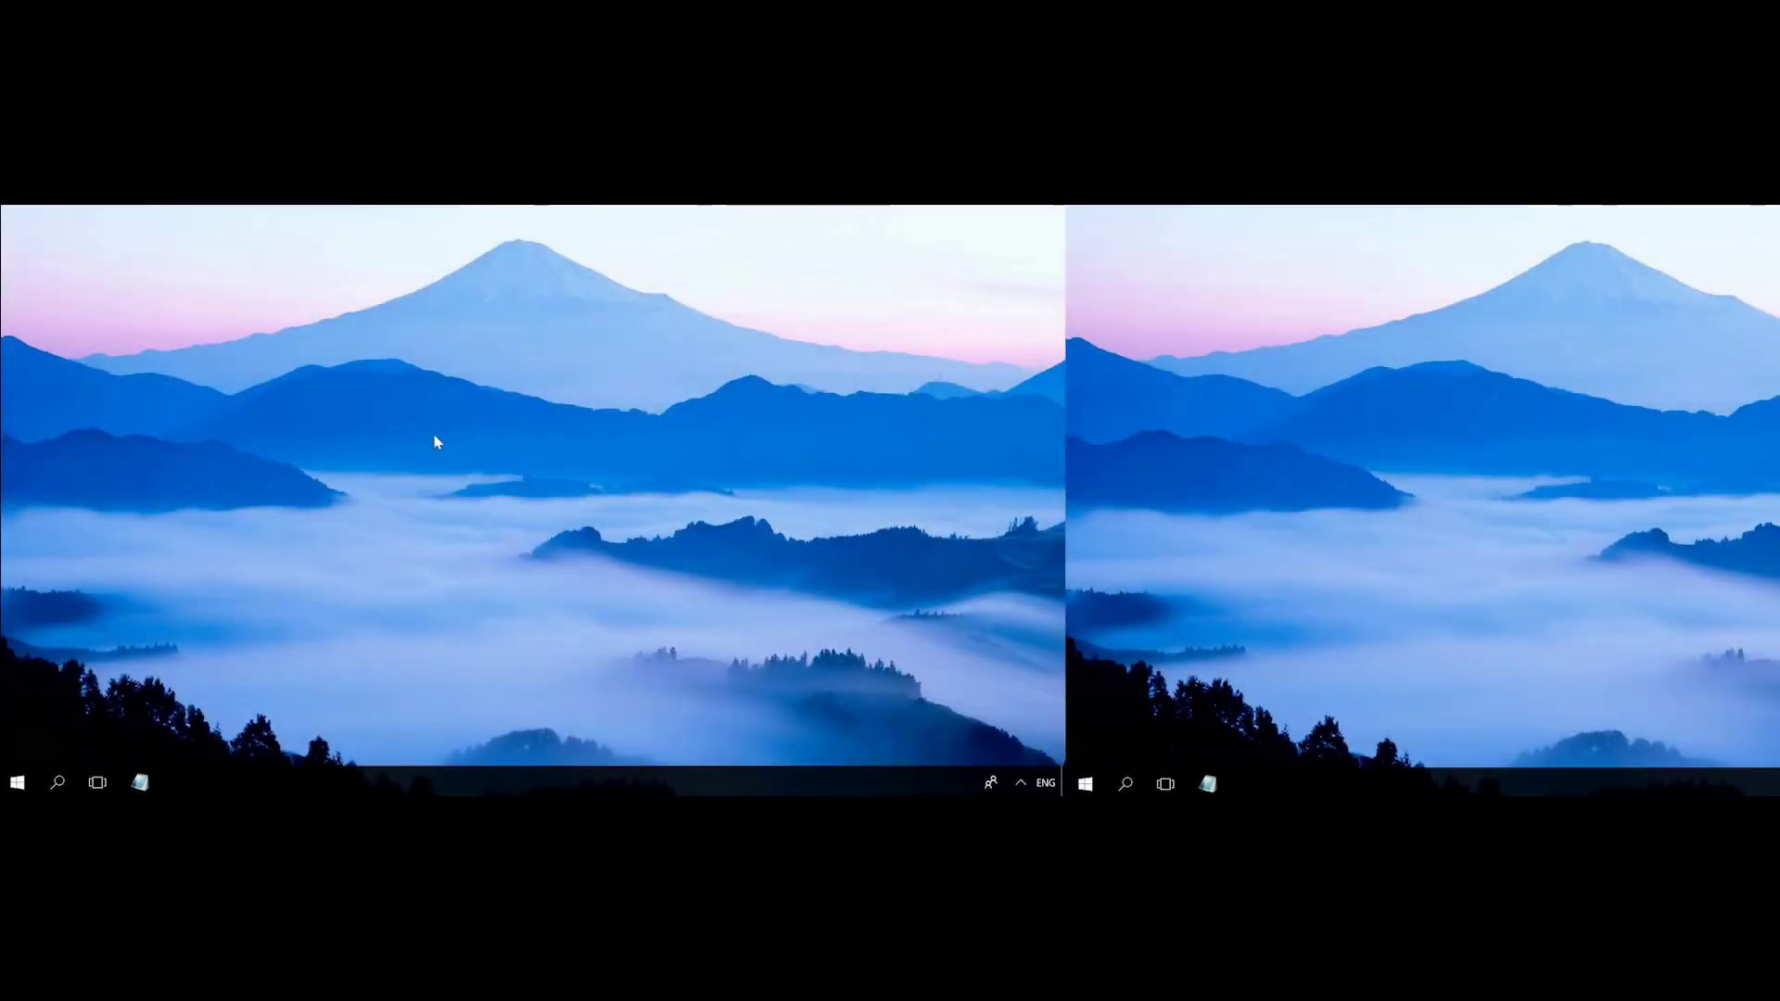
Run 'control /name microsoft.personalization /page pagewallpaper' from the Run dialog, pasting it from Notepad.
key("super+r")
key("BackSpace")
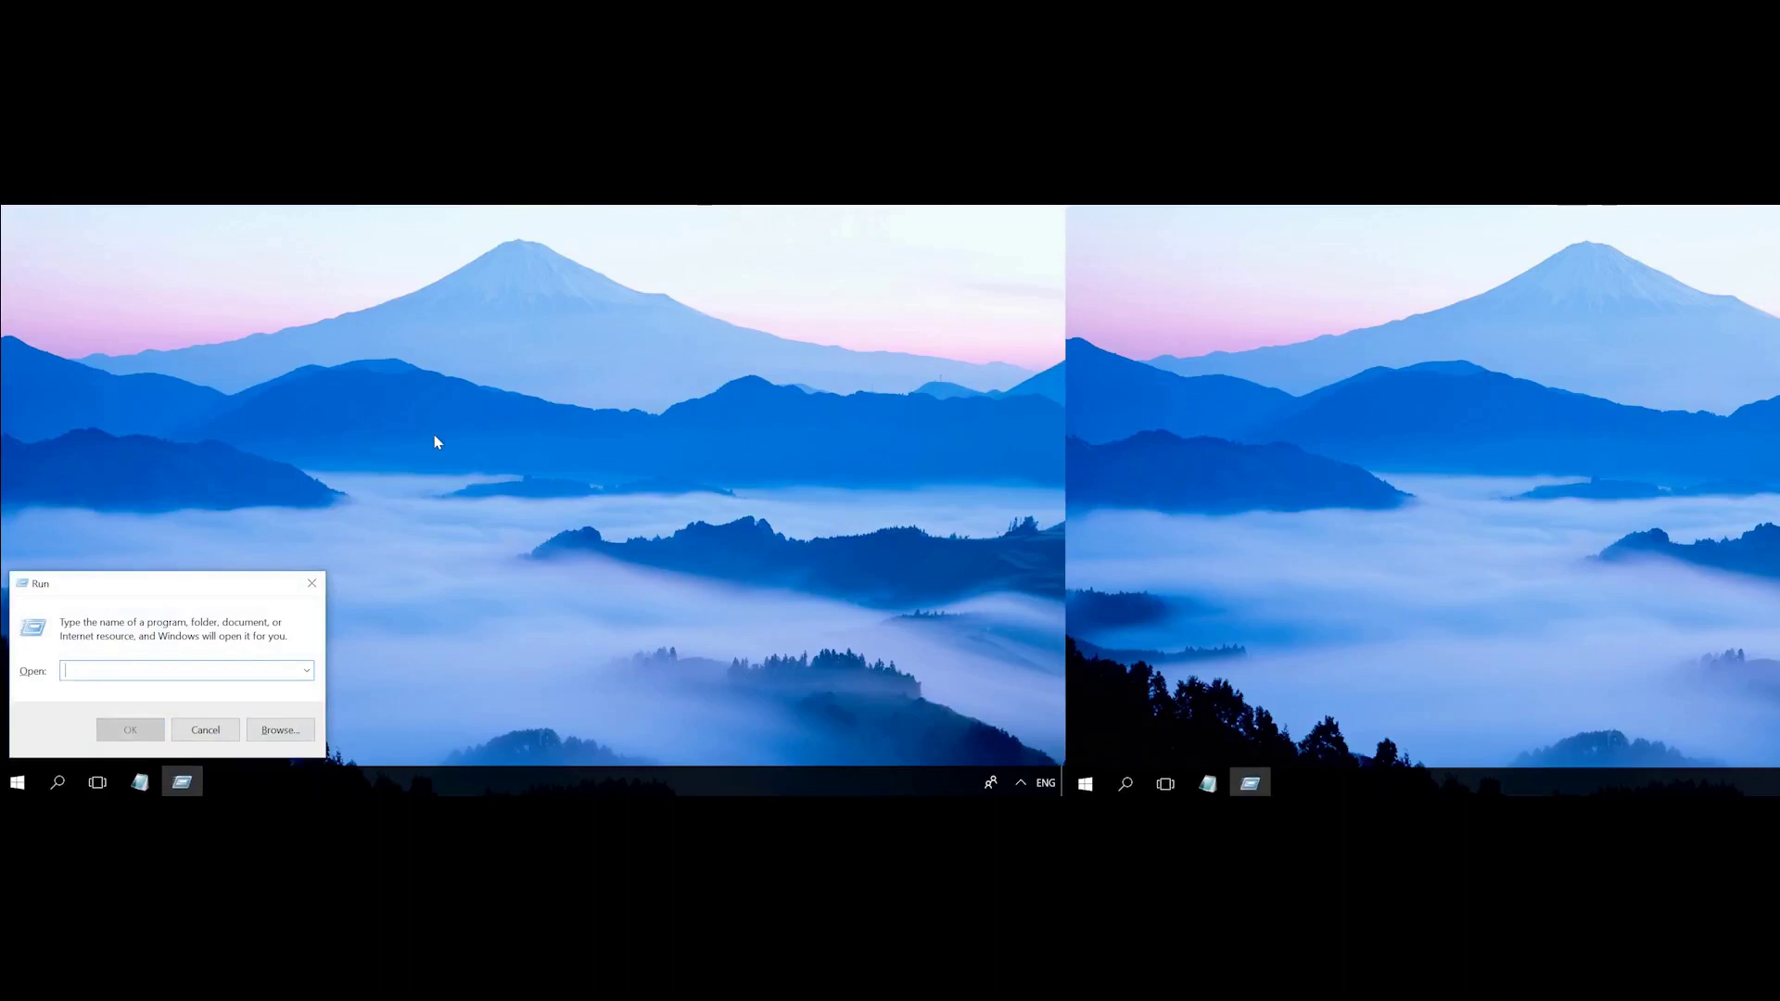
key("ctrl+v")
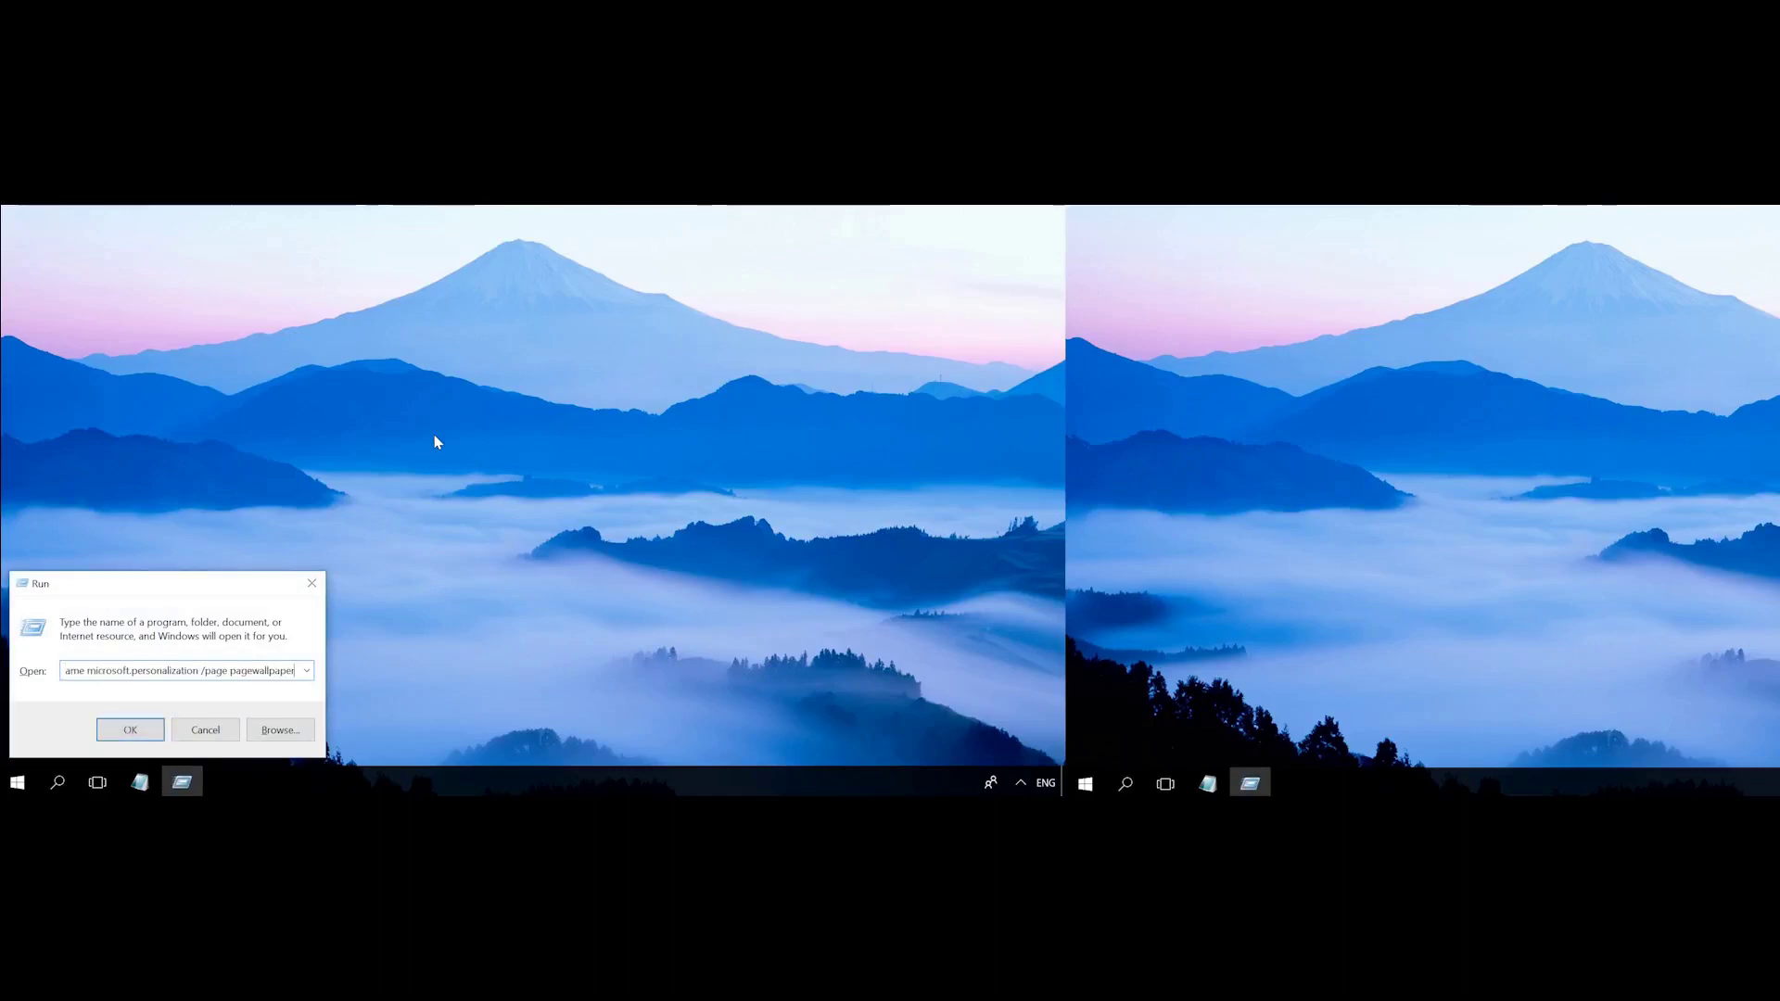
left_click(138, 788)
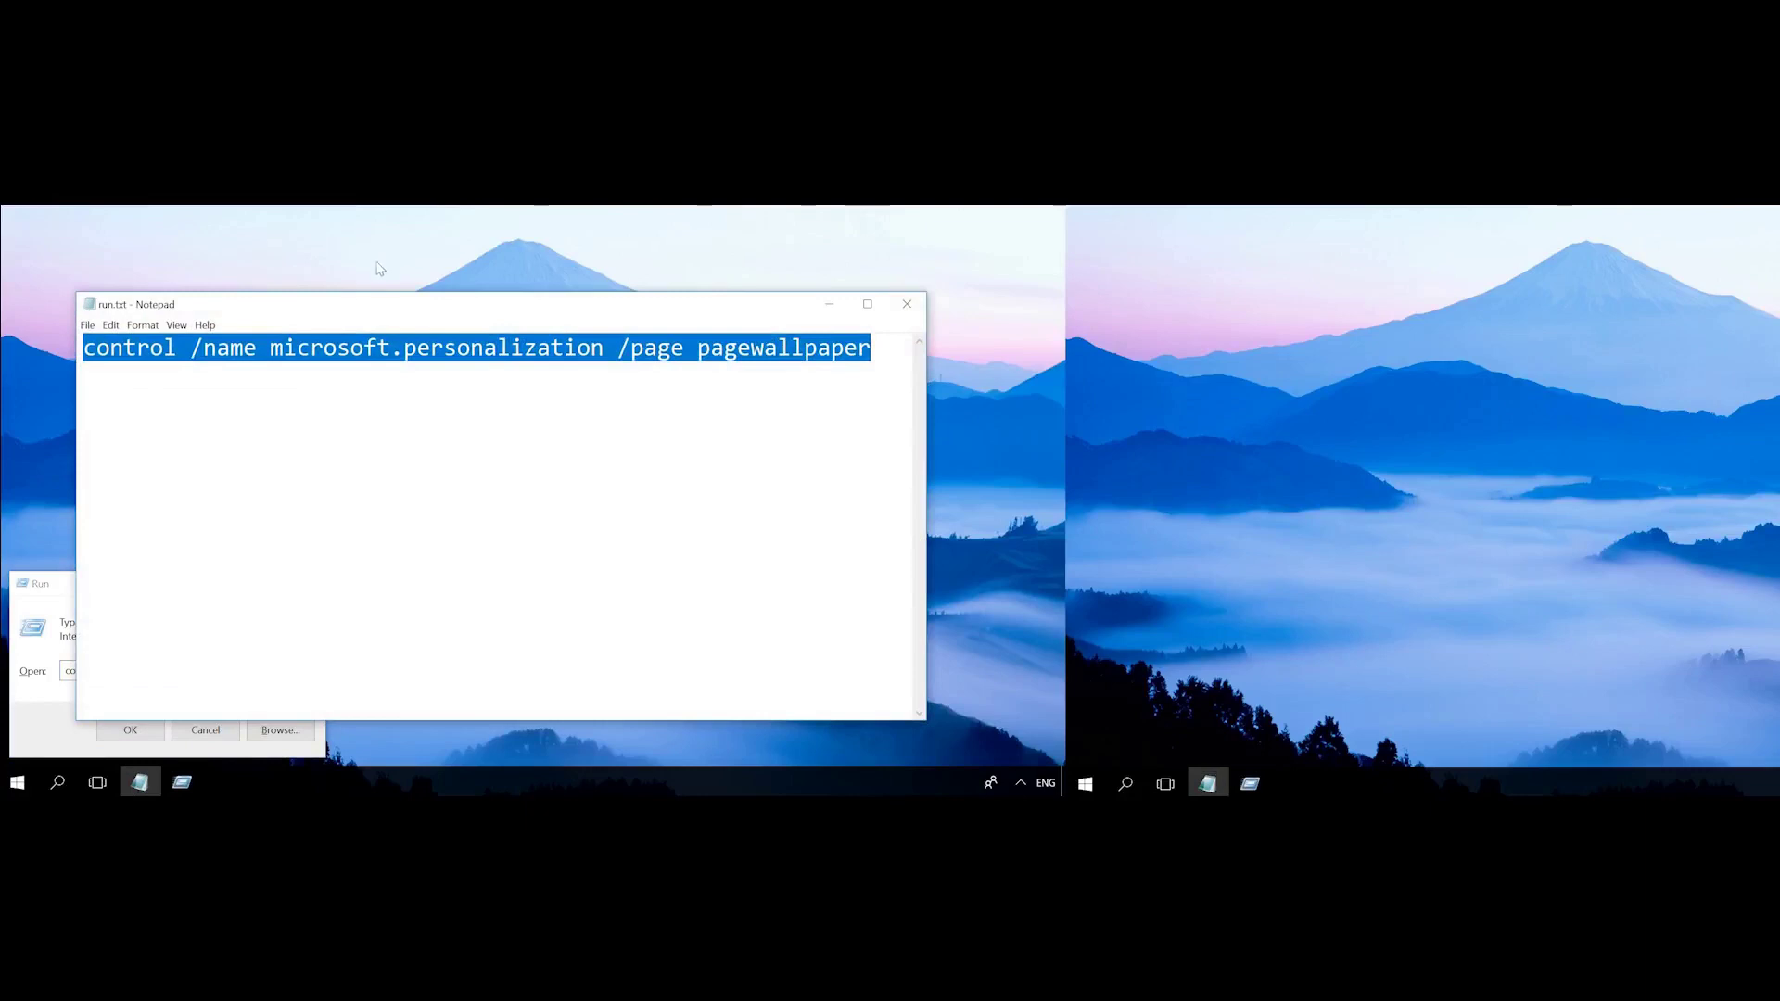
left_click_drag(348, 307, 399, 245)
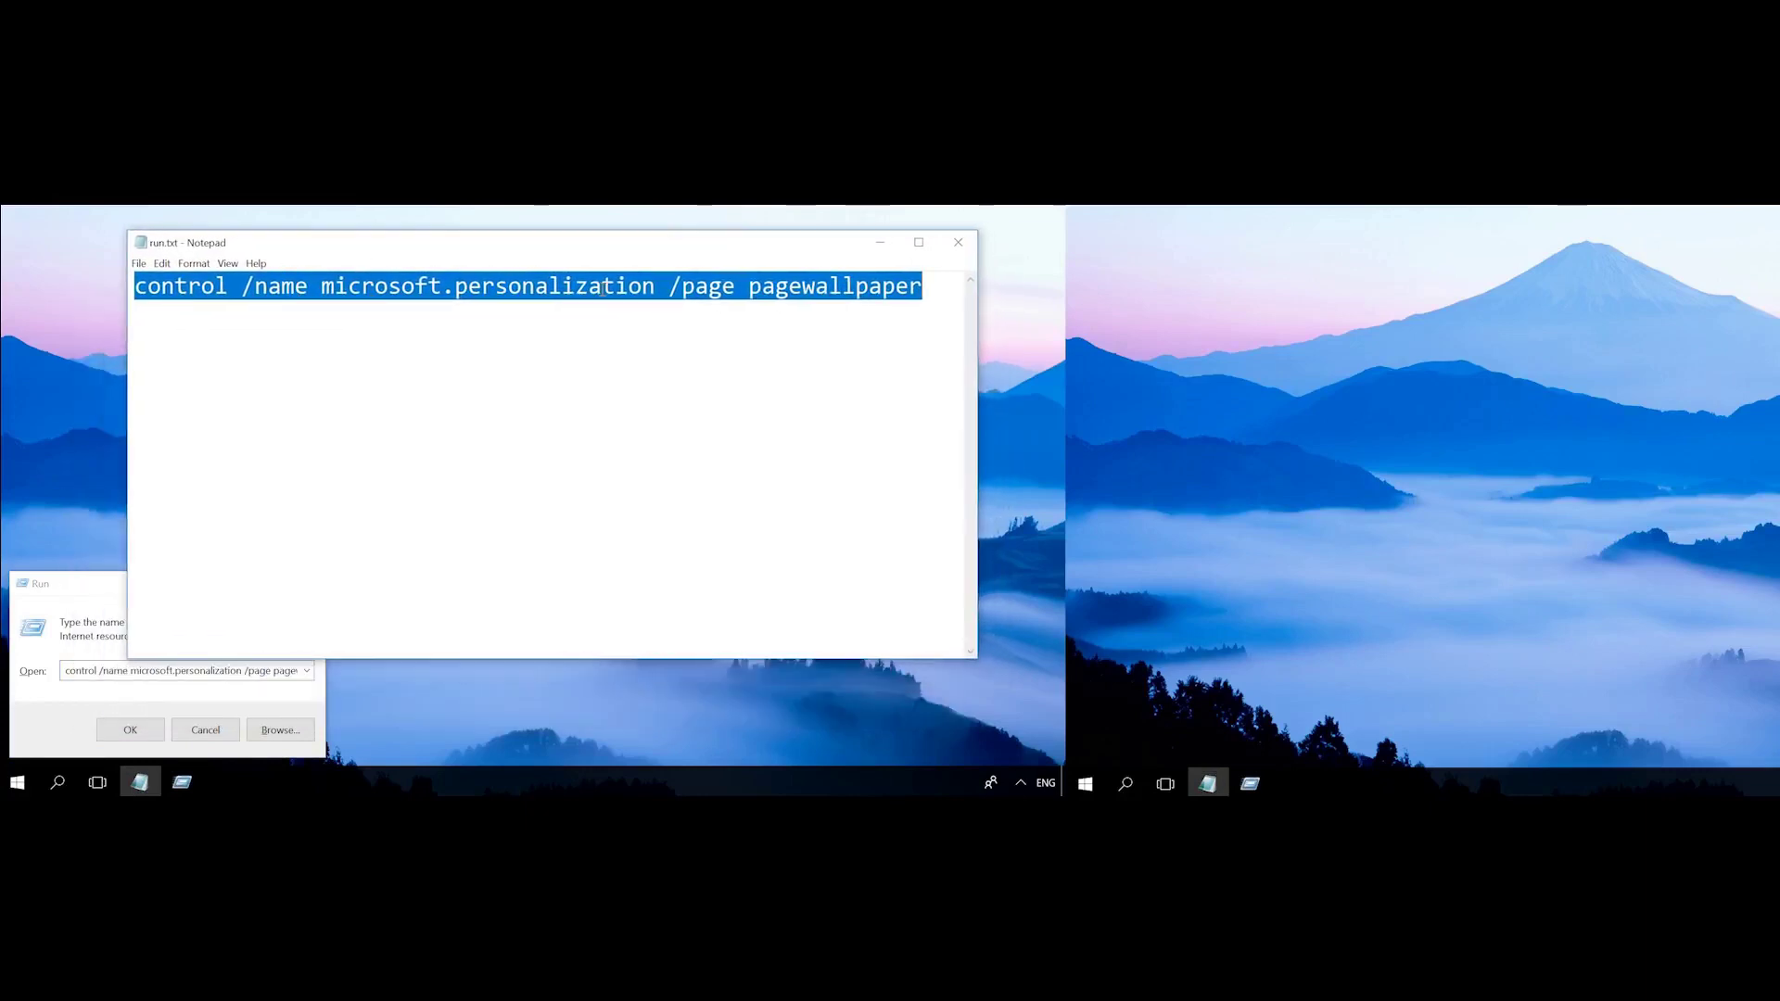
left_click(880, 242)
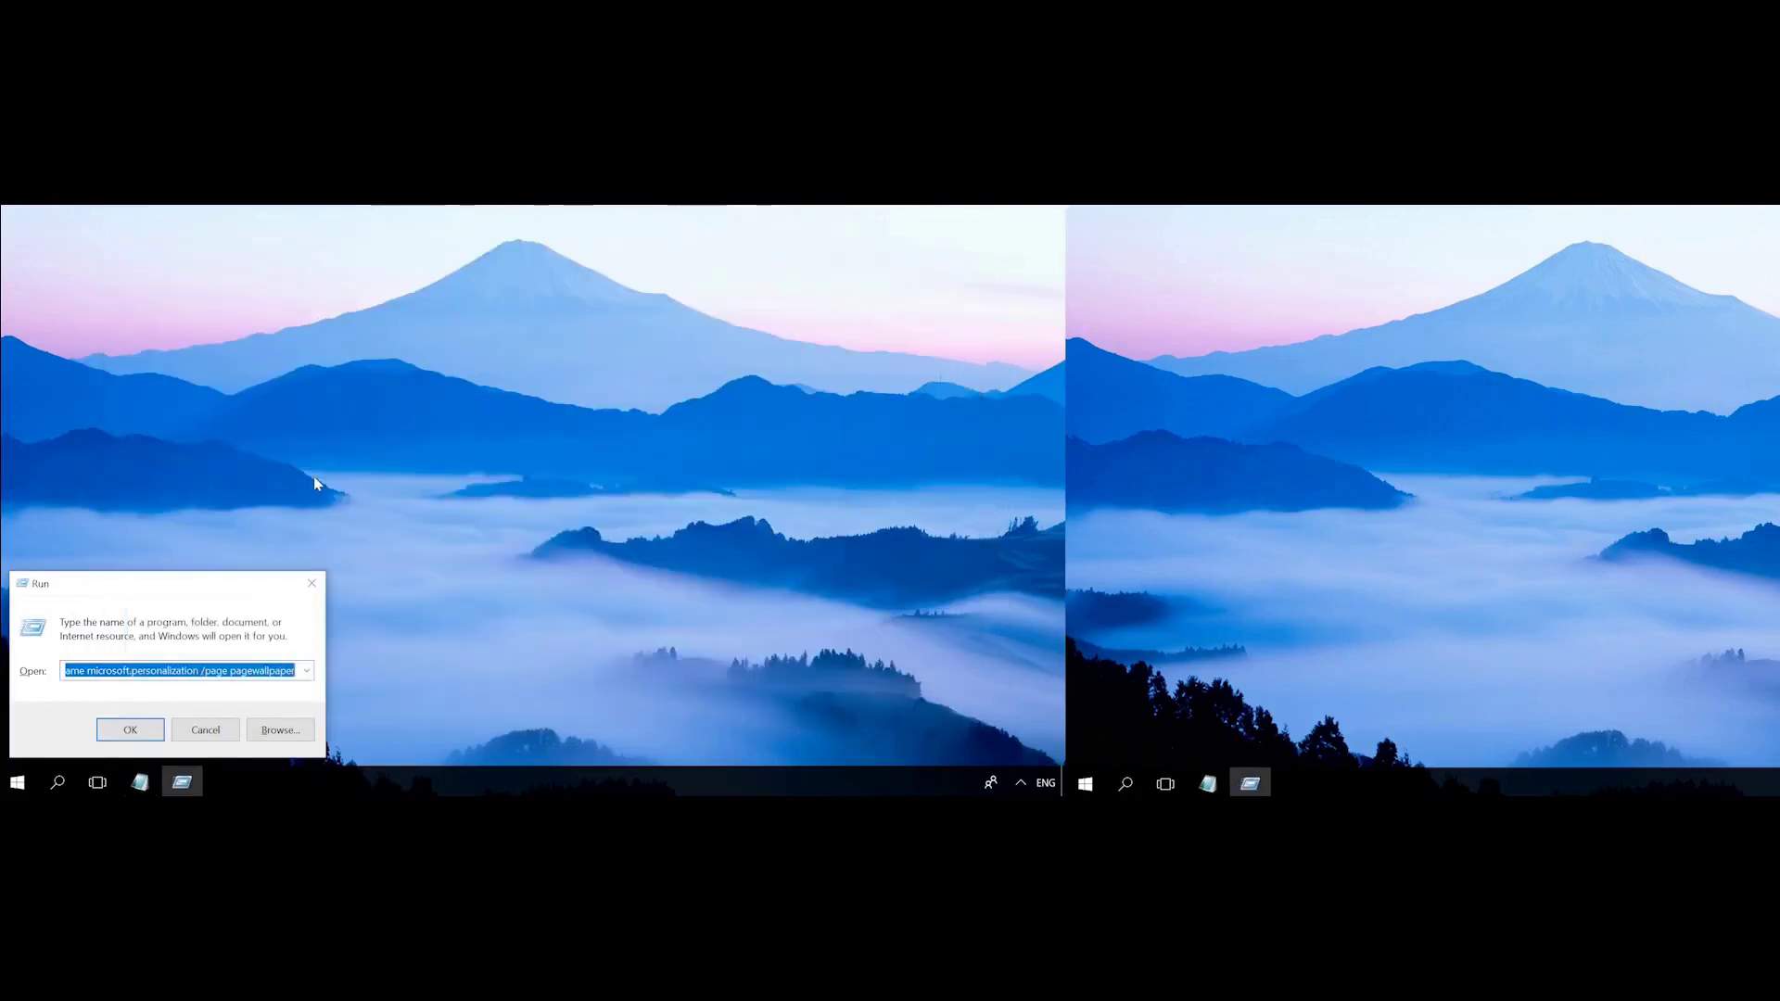
left_click(130, 729)
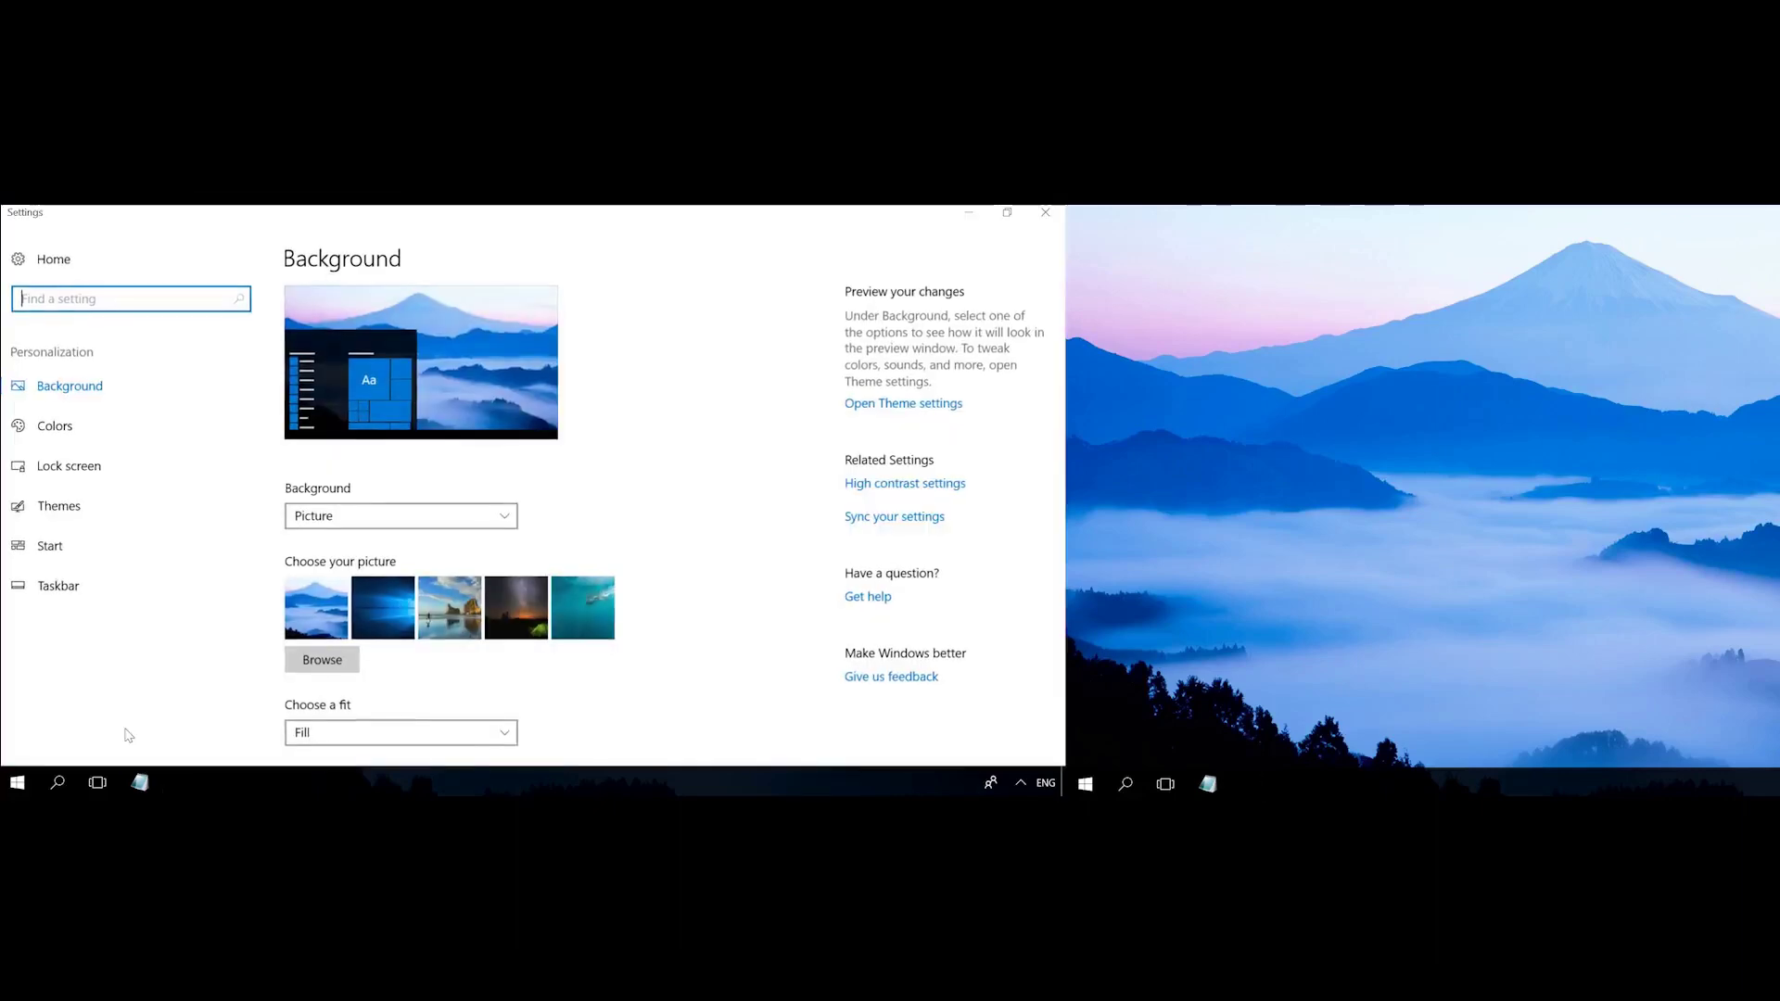
Set the beach runner picture on monitor 2 and the blue Windows picture on monitor 1, then minimize Settings.
right_click(453, 601)
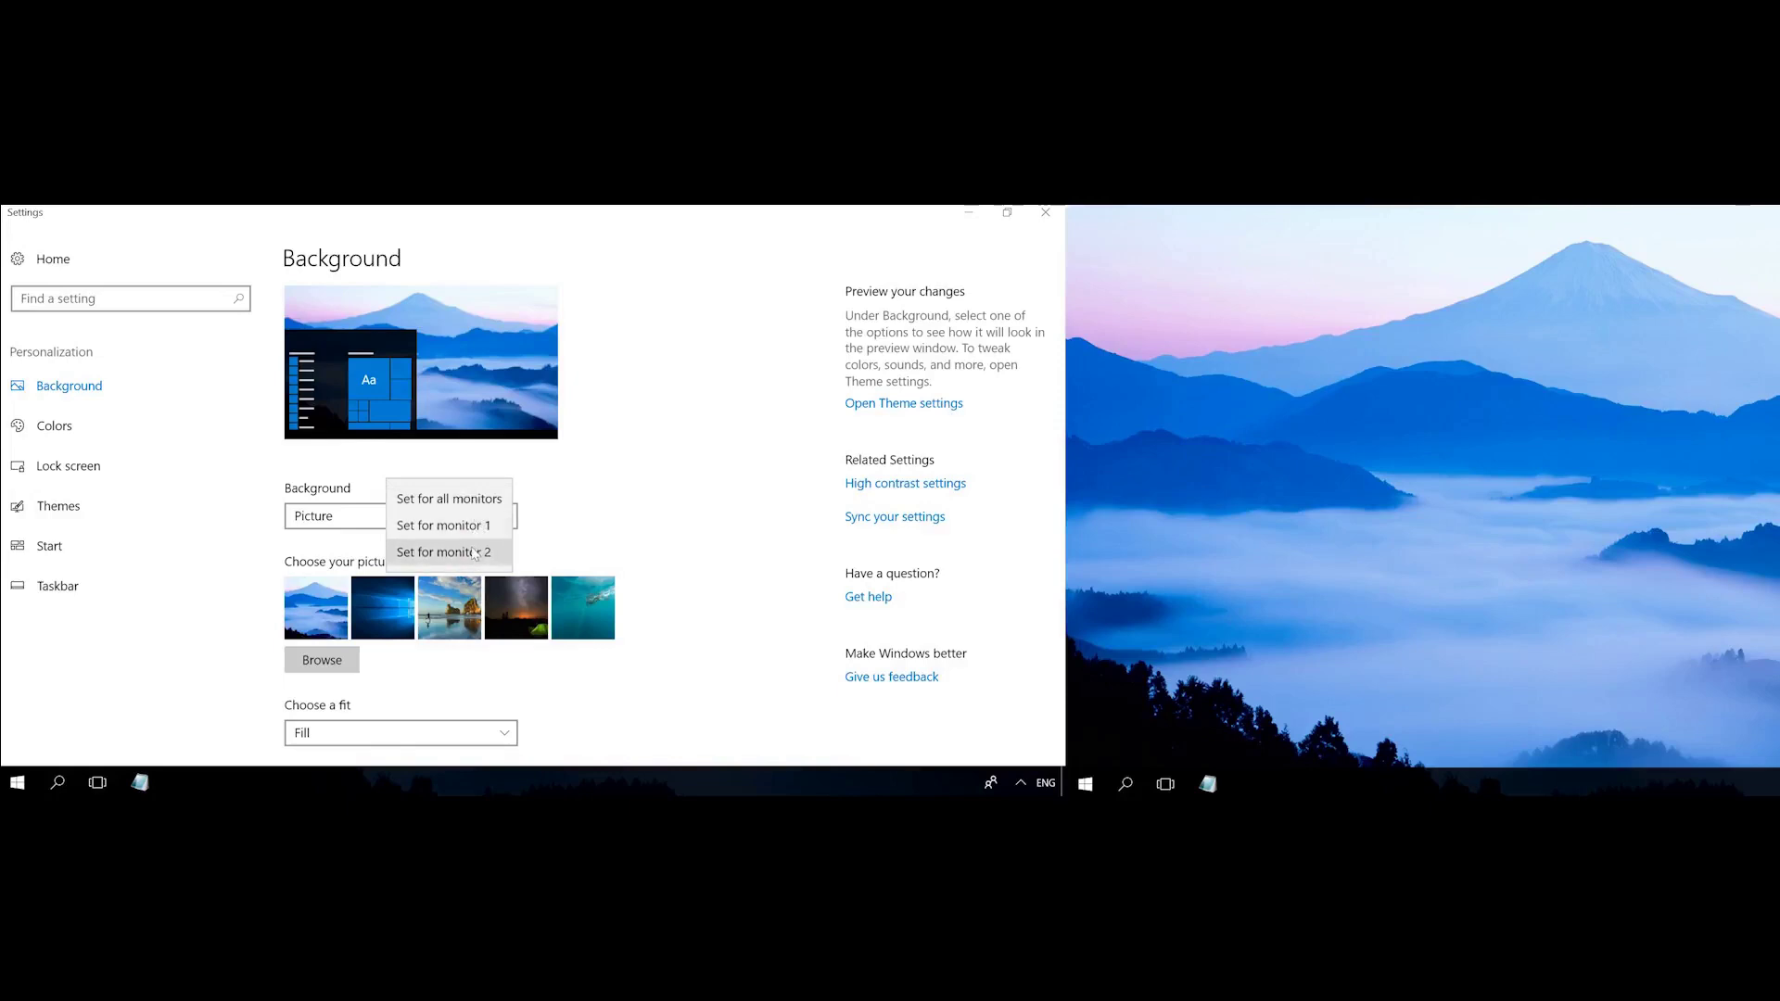
left_click(475, 554)
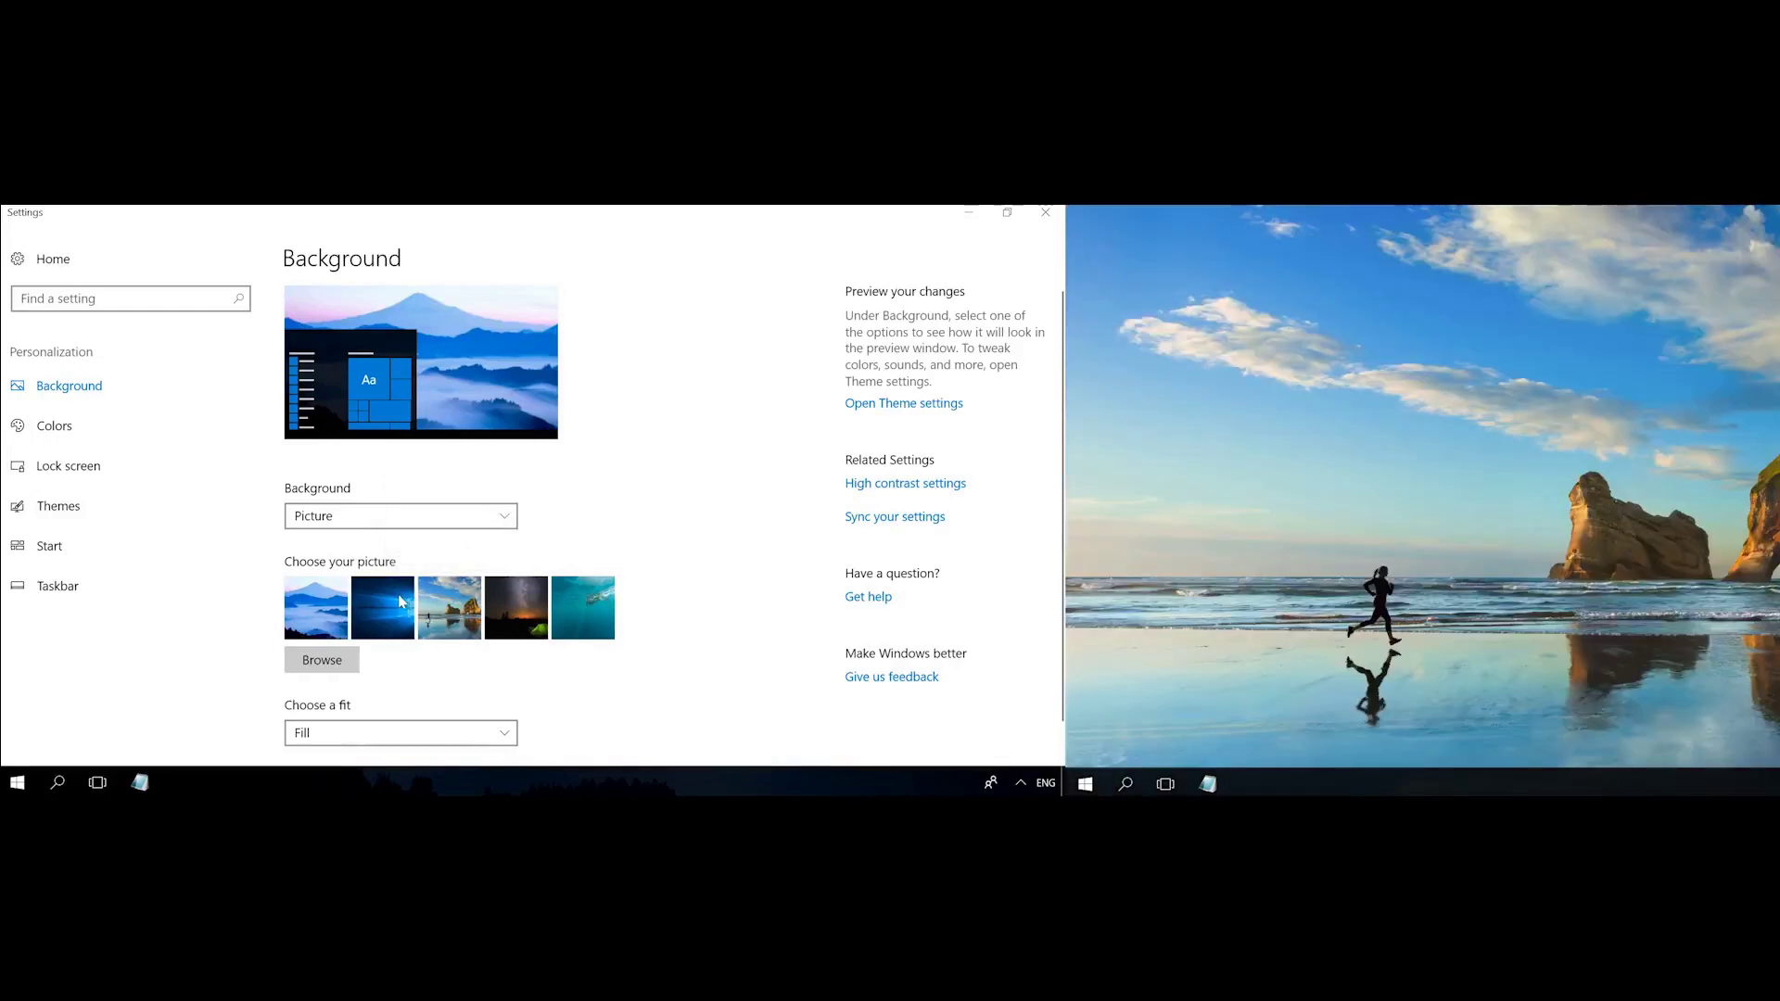
right_click(402, 602)
left_click(412, 522)
left_click(971, 215)
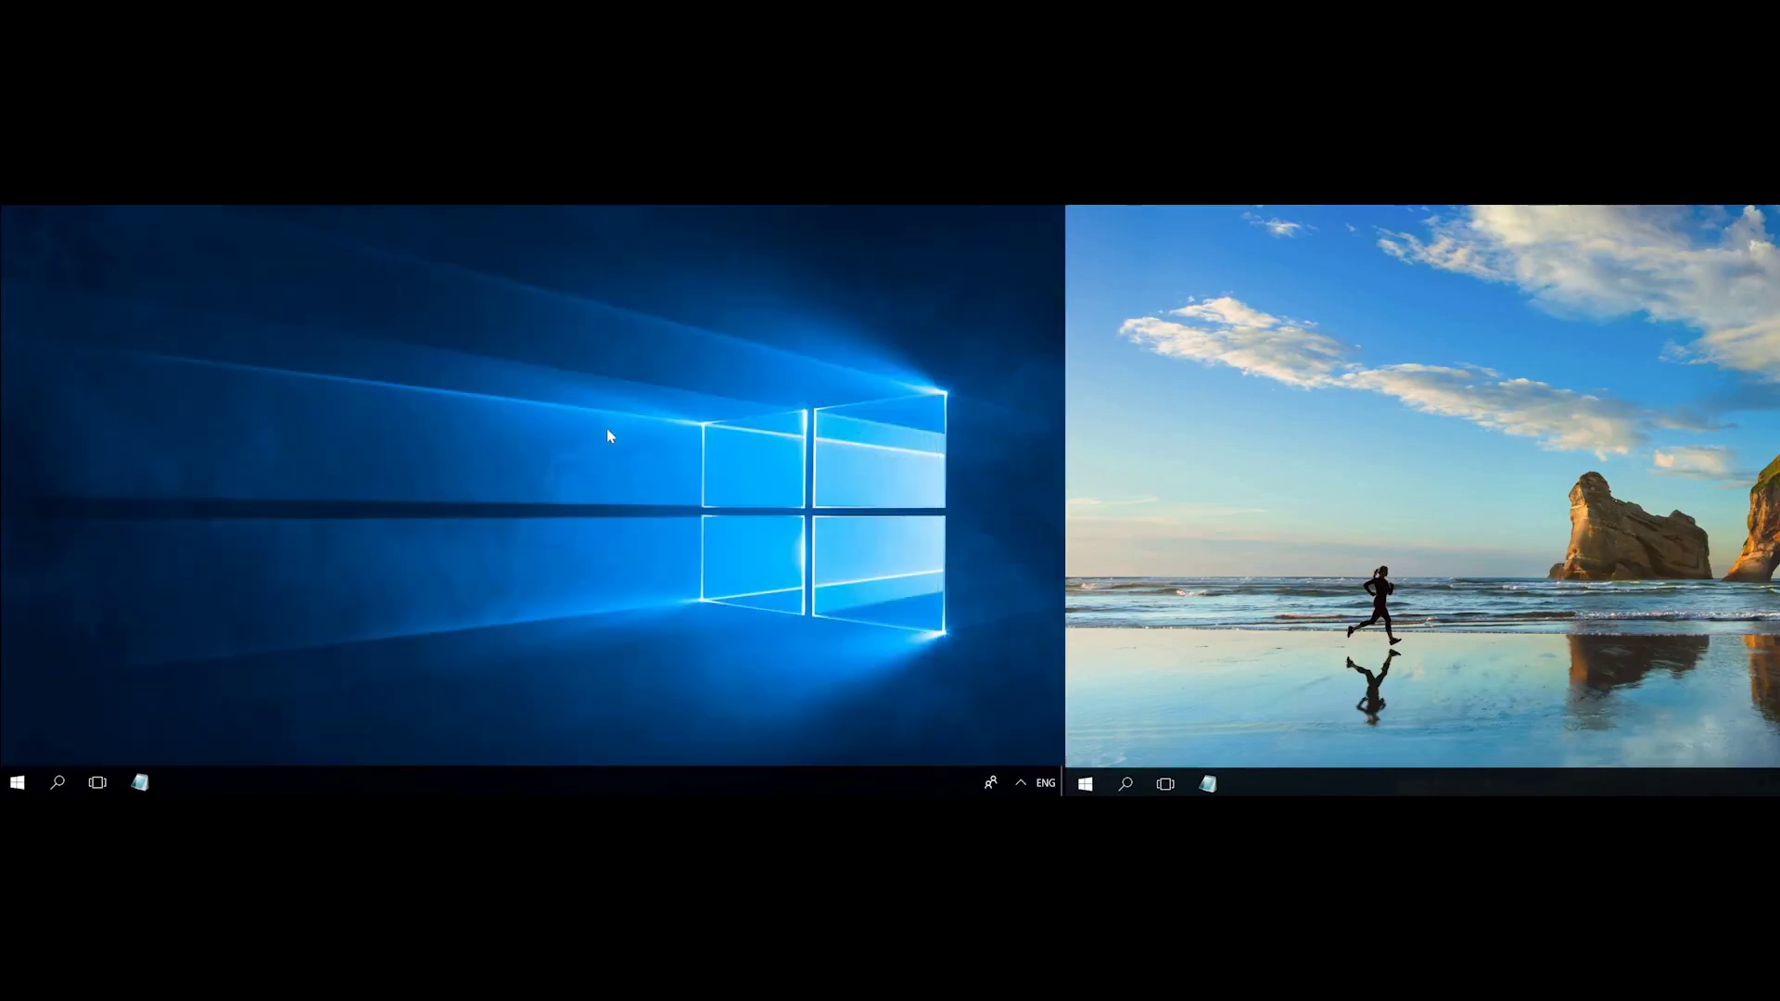